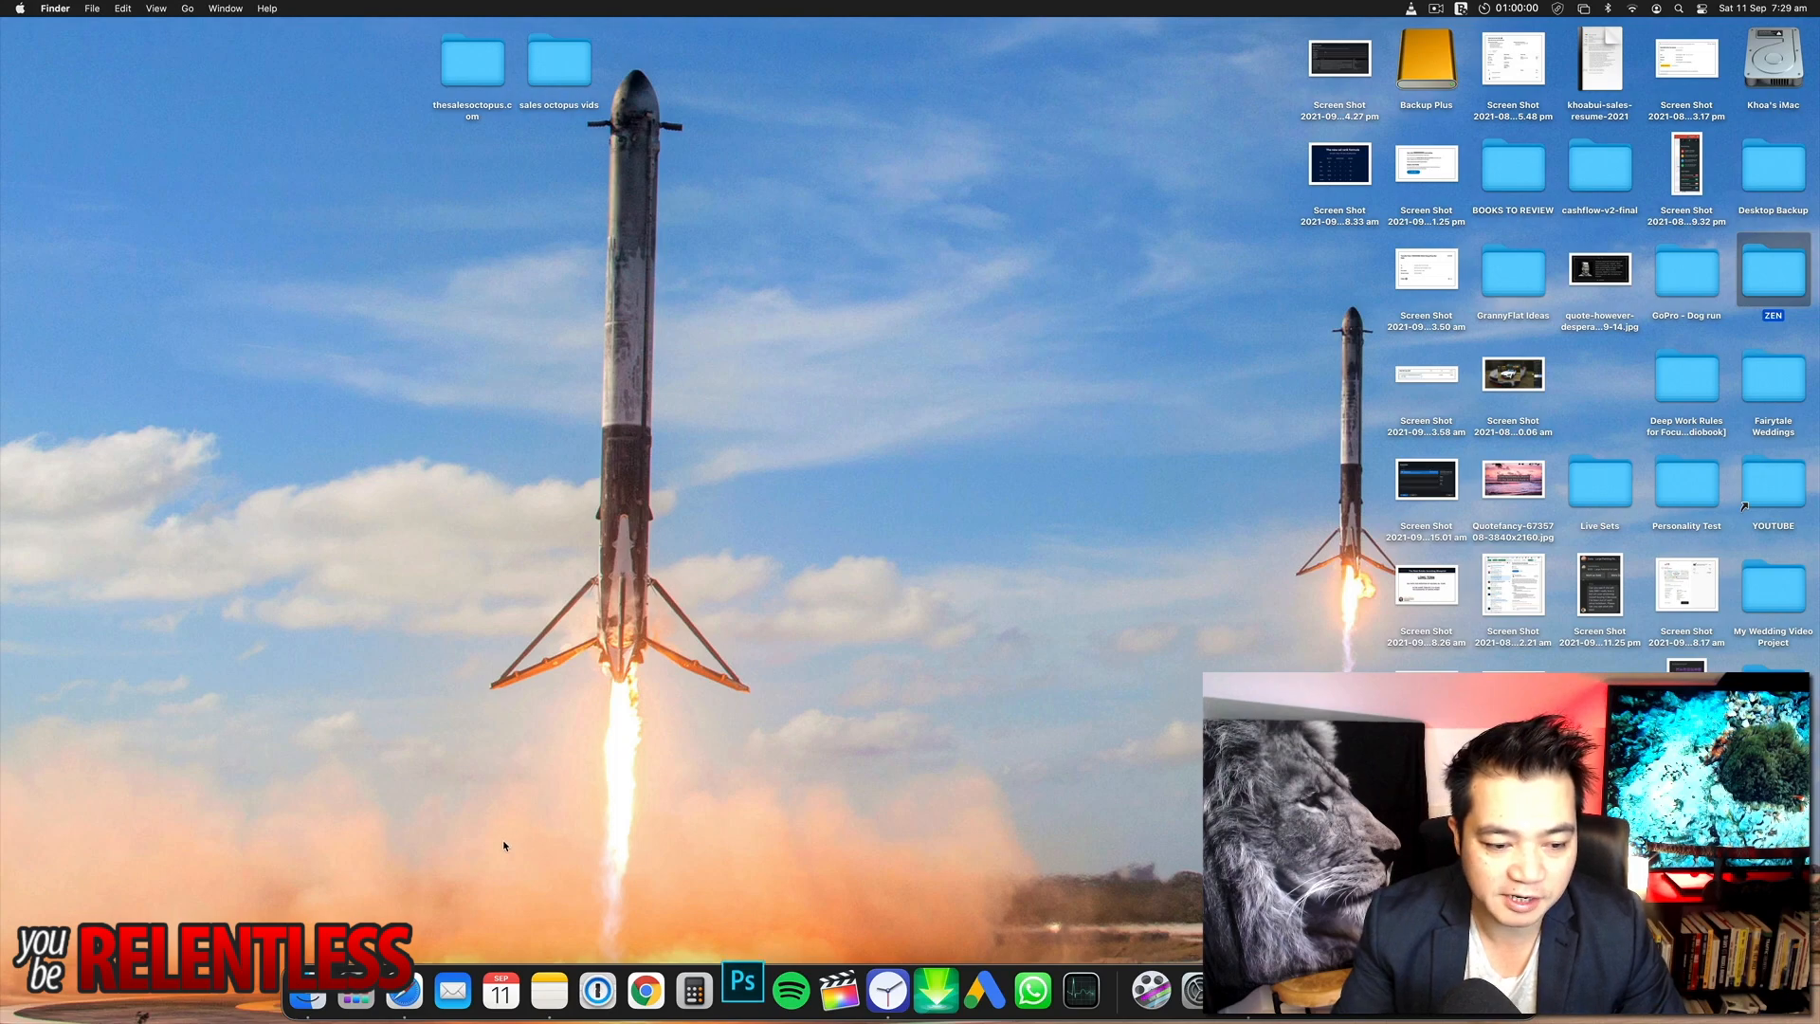
Open the YouTube Thumbs folder inside the YOUTUBE folder in Finder.
{"action": "key", "text": "super+o"}
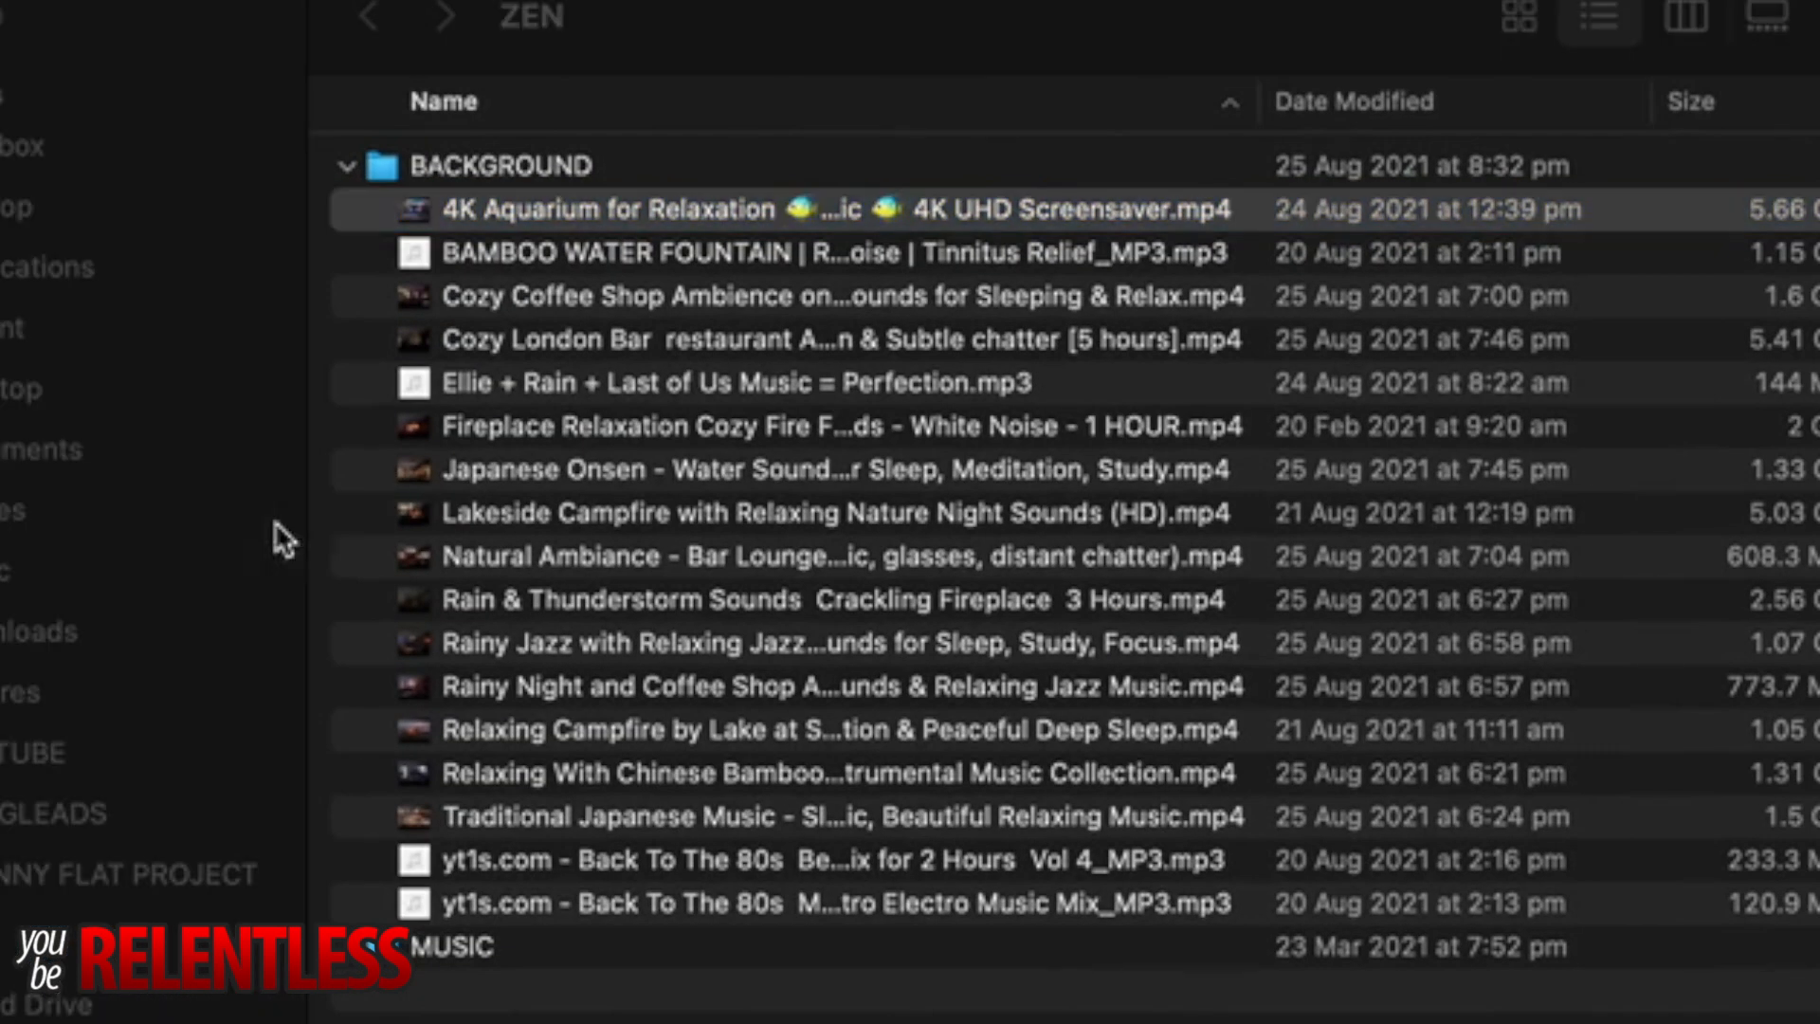
{"action": "left_click", "coordinate": [23, 763]}
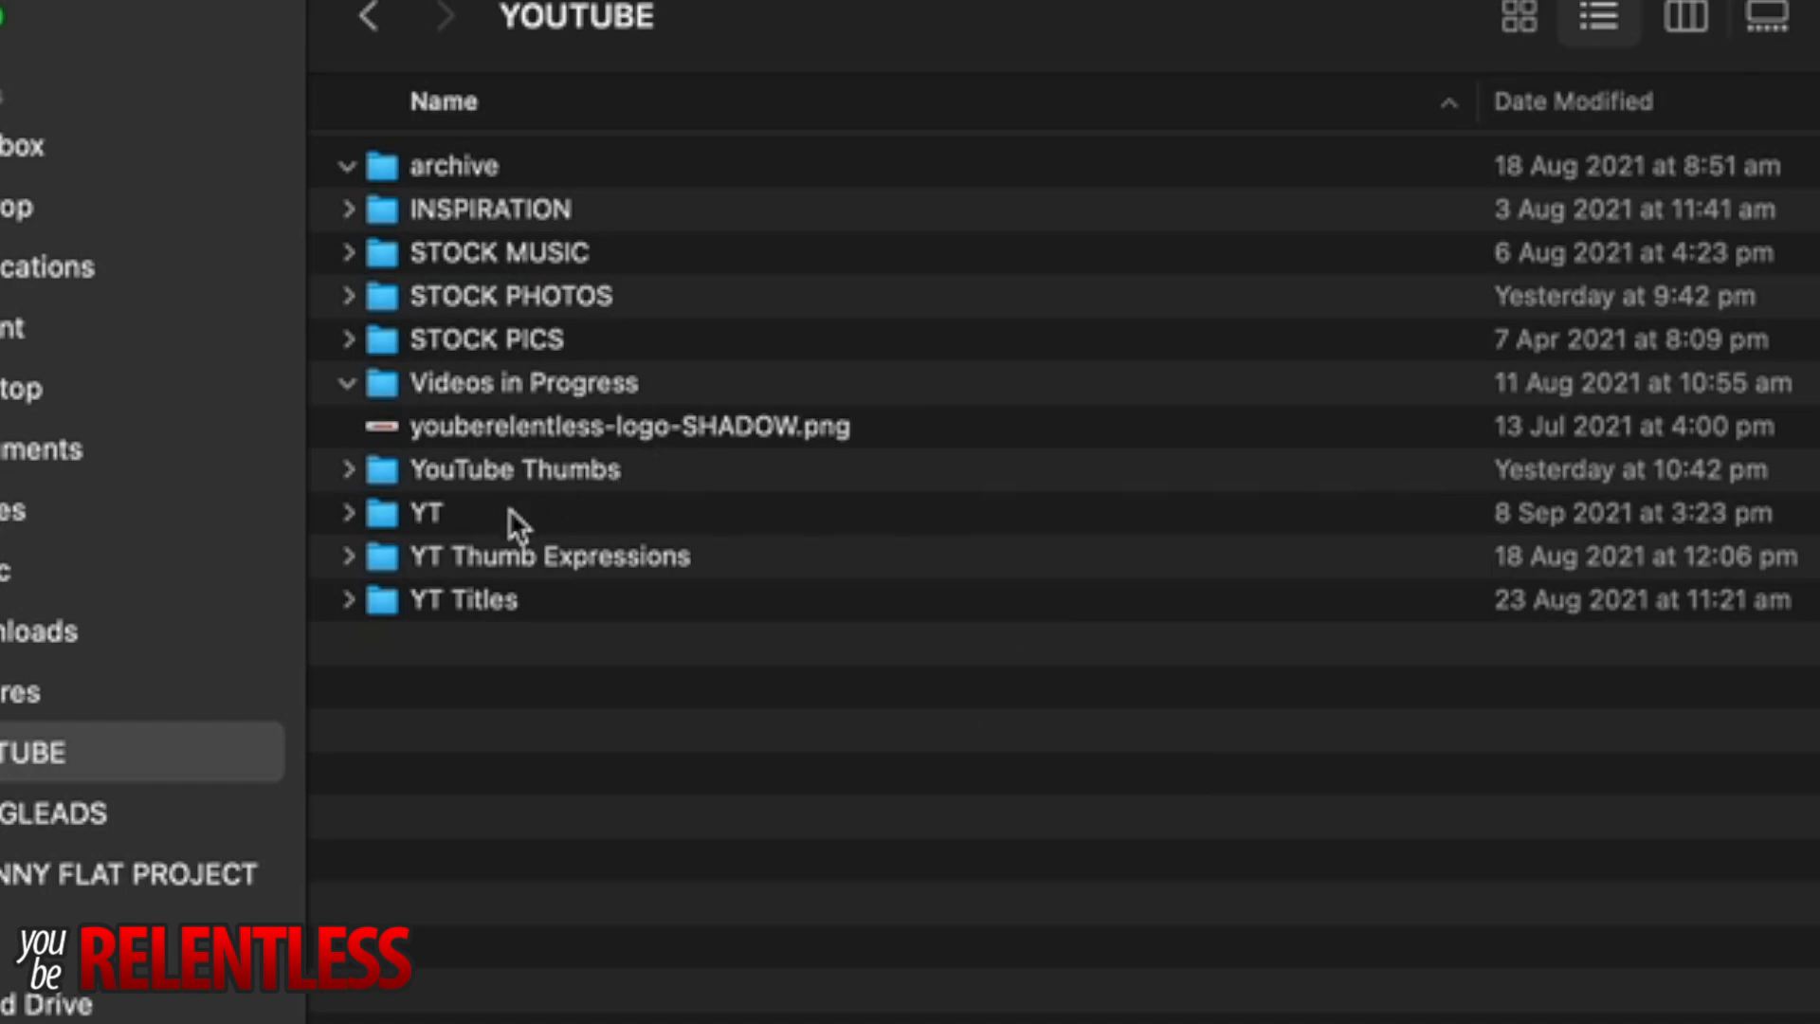
{"action": "left_click", "coordinate": [588, 476]}
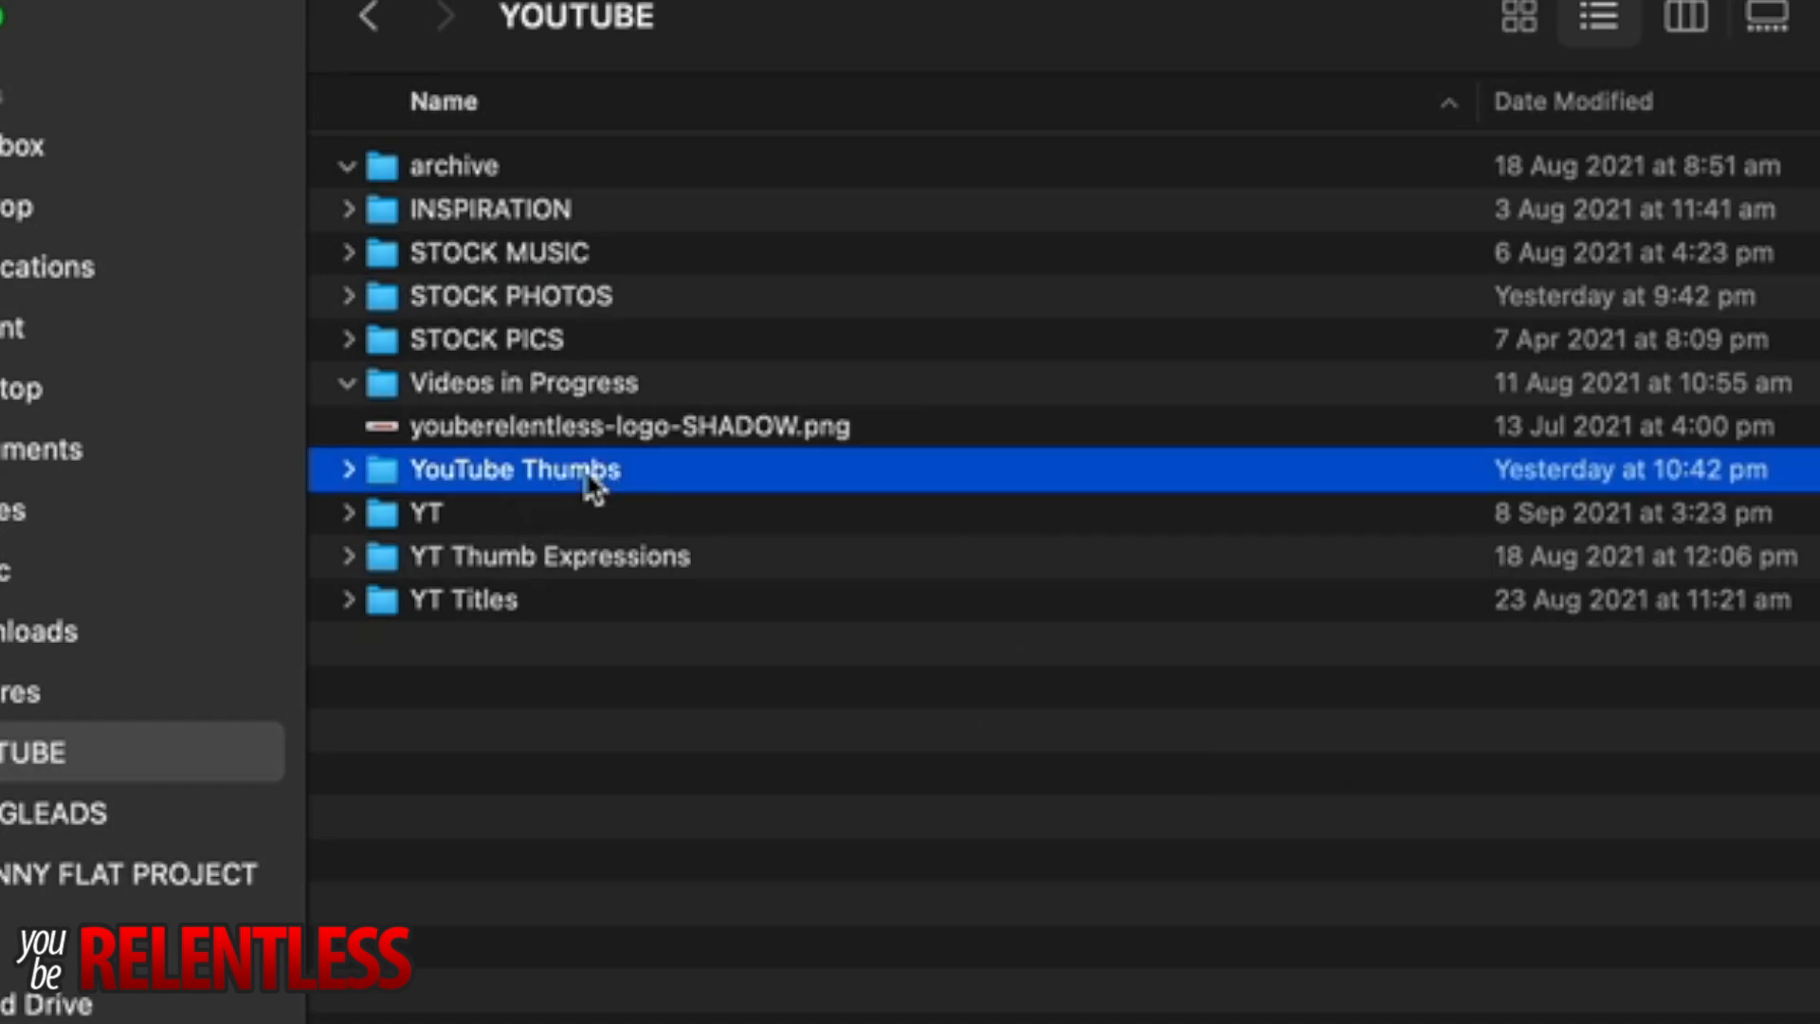
{"action": "double_click", "coordinate": [665, 469]}
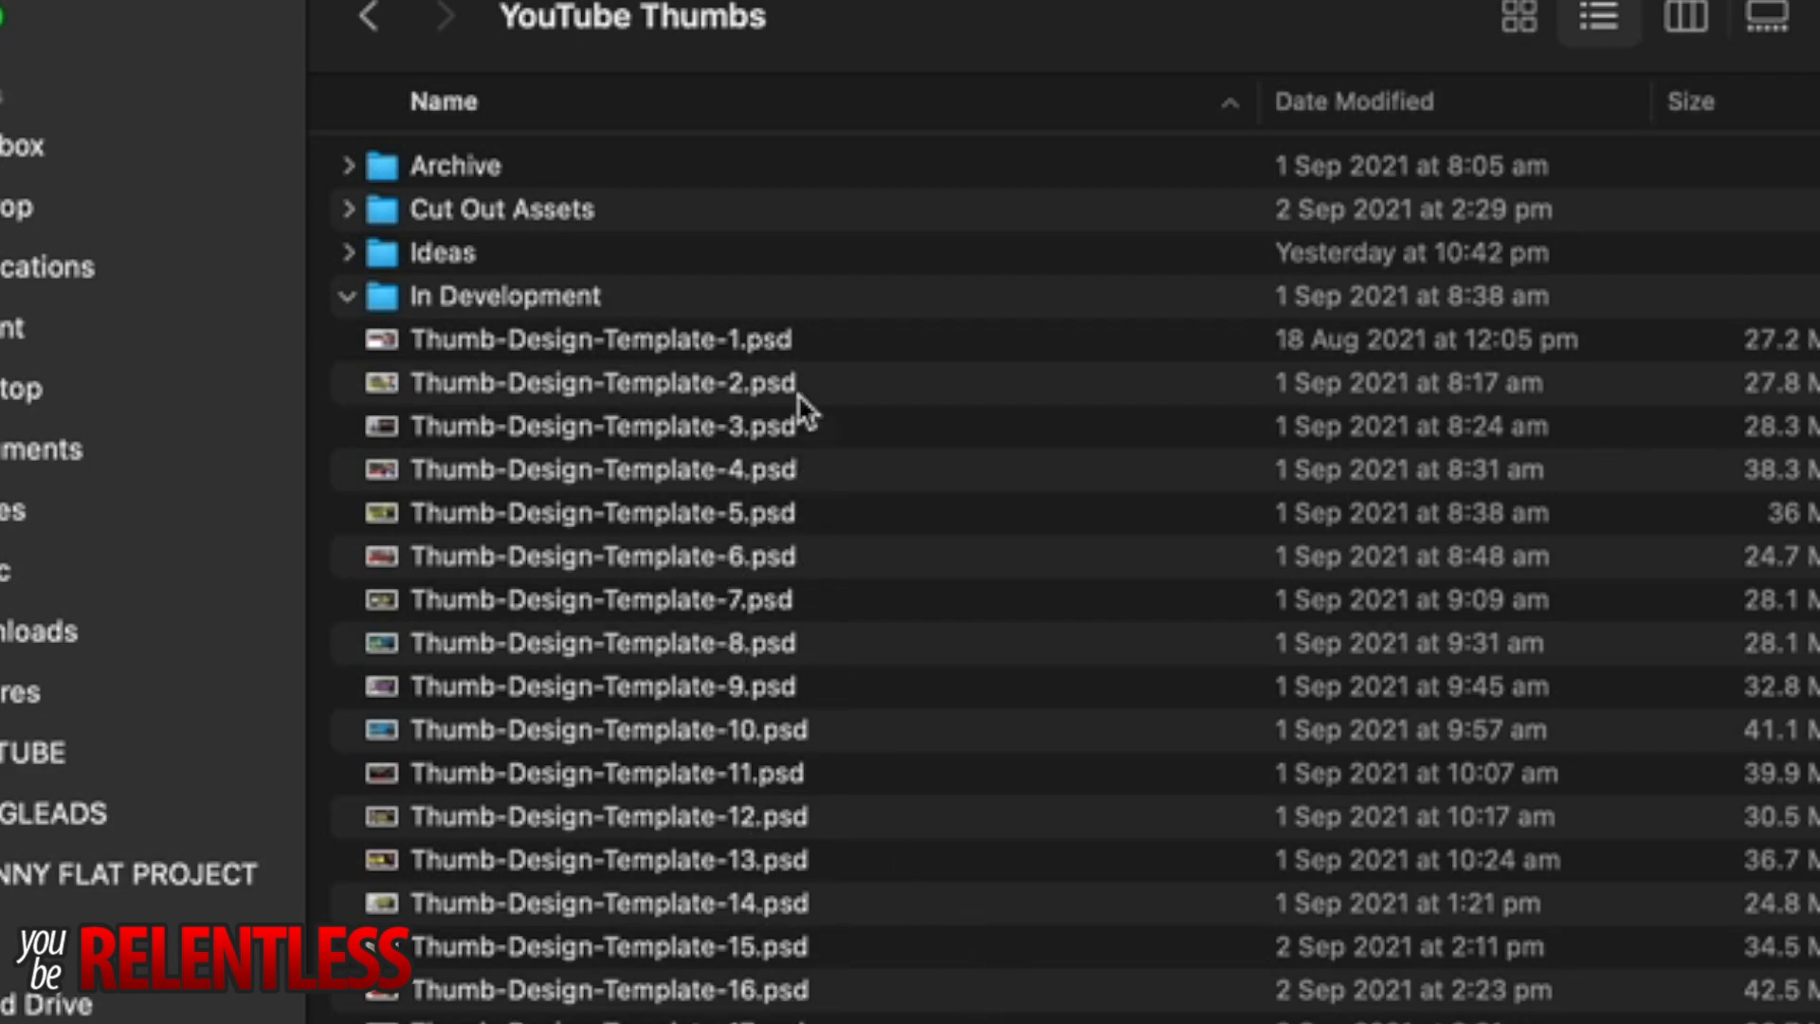
Preview the thumbnail designs of Thumb-Design-Template-1.psd through Thumb-Design-Template-5.psd.
{"action": "left_click", "coordinate": [815, 353]}
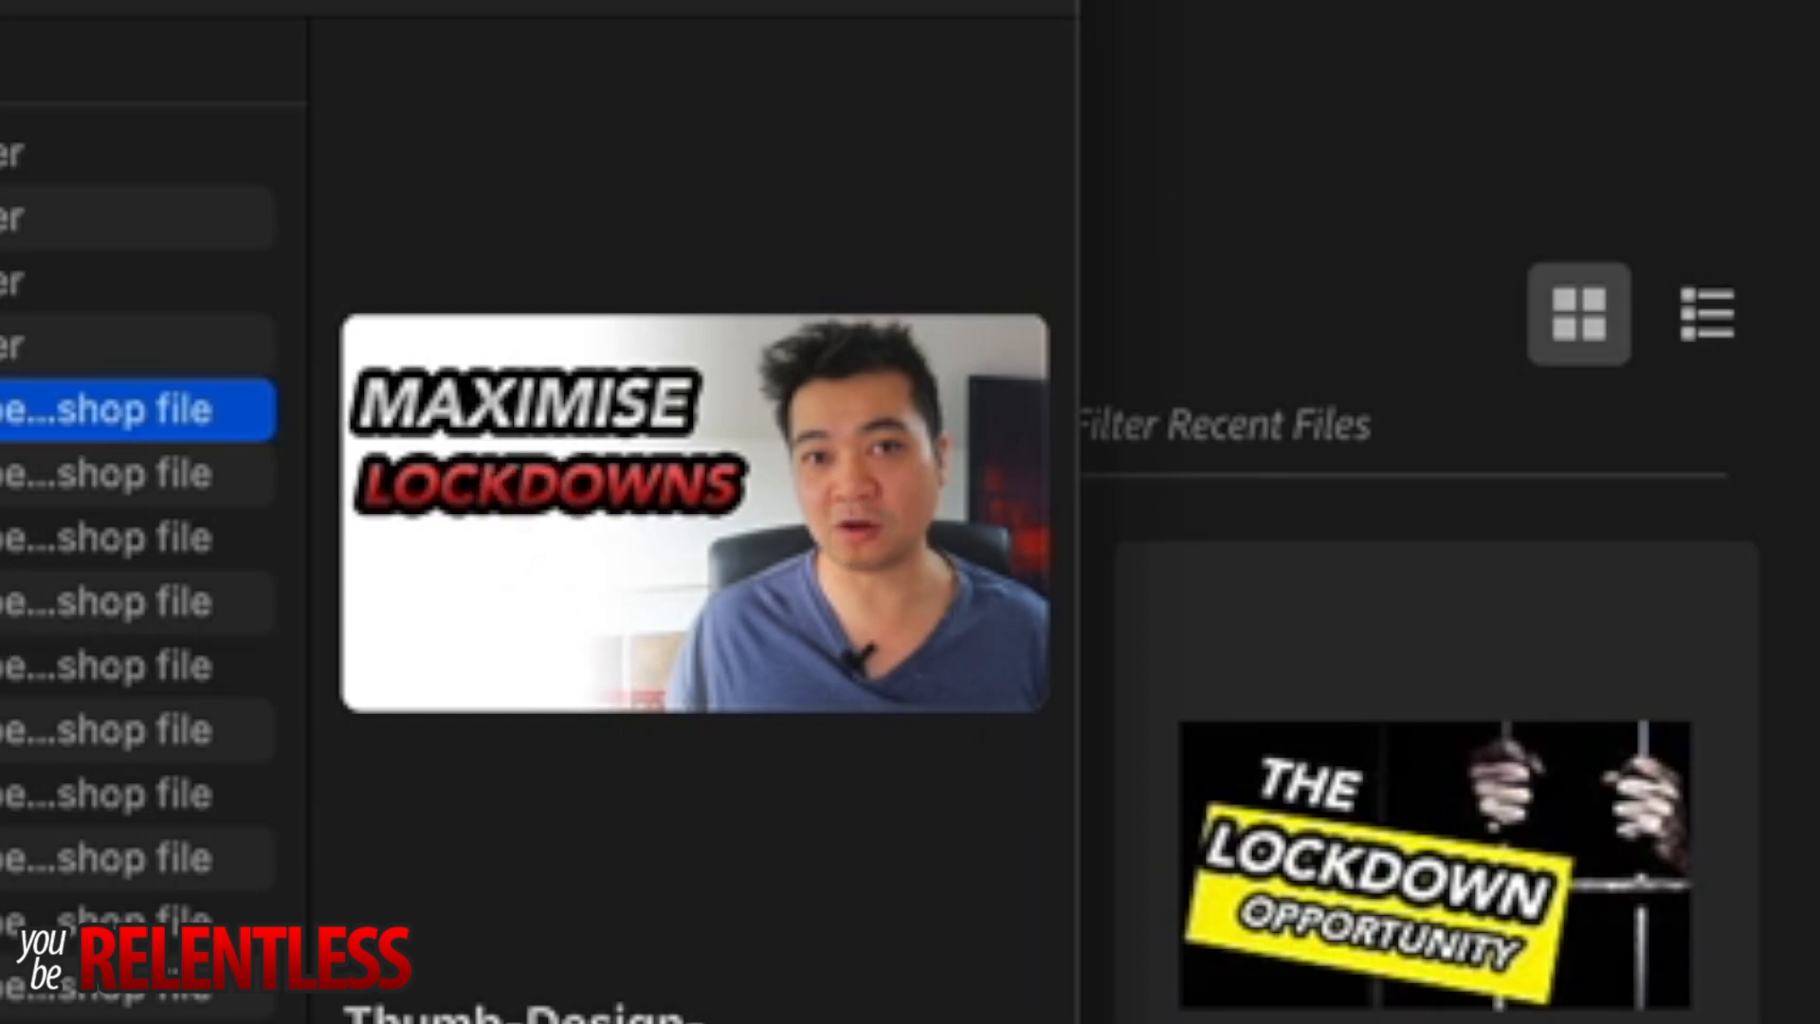
{"action": "left_click", "coordinate": [105, 474]}
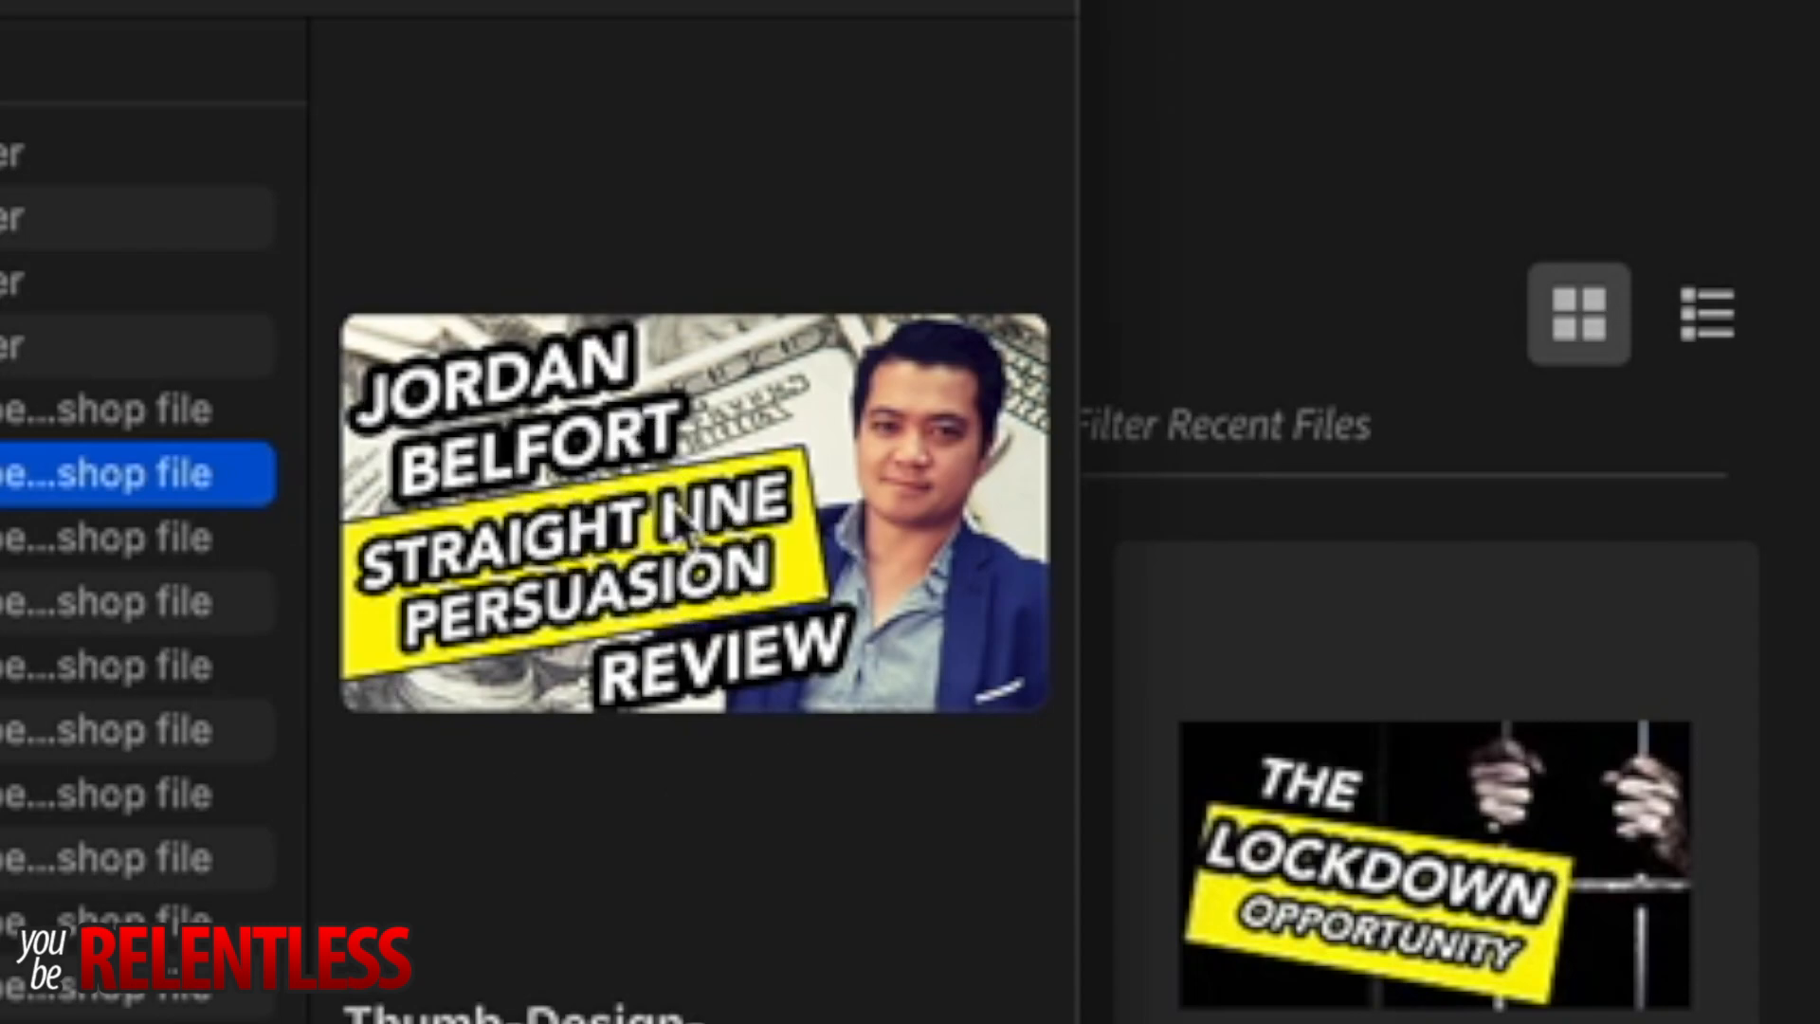
{"action": "key", "text": "Down"}
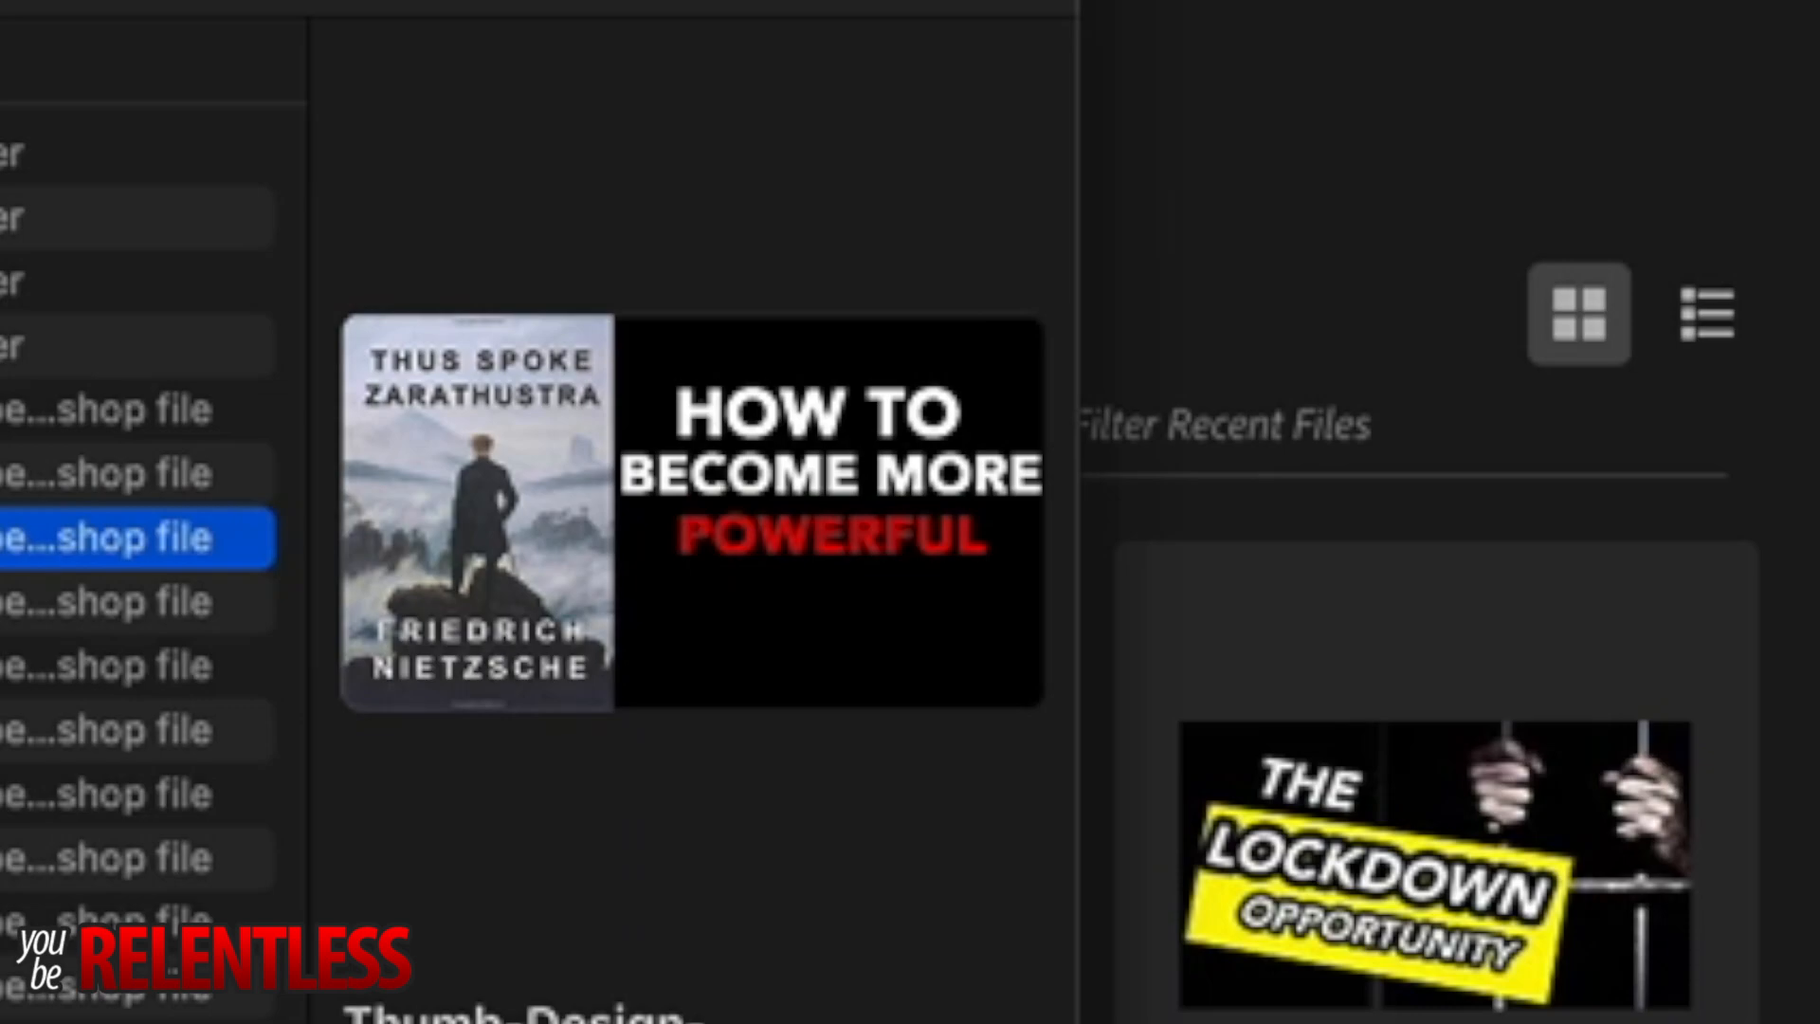
{"action": "key", "text": "Down"}
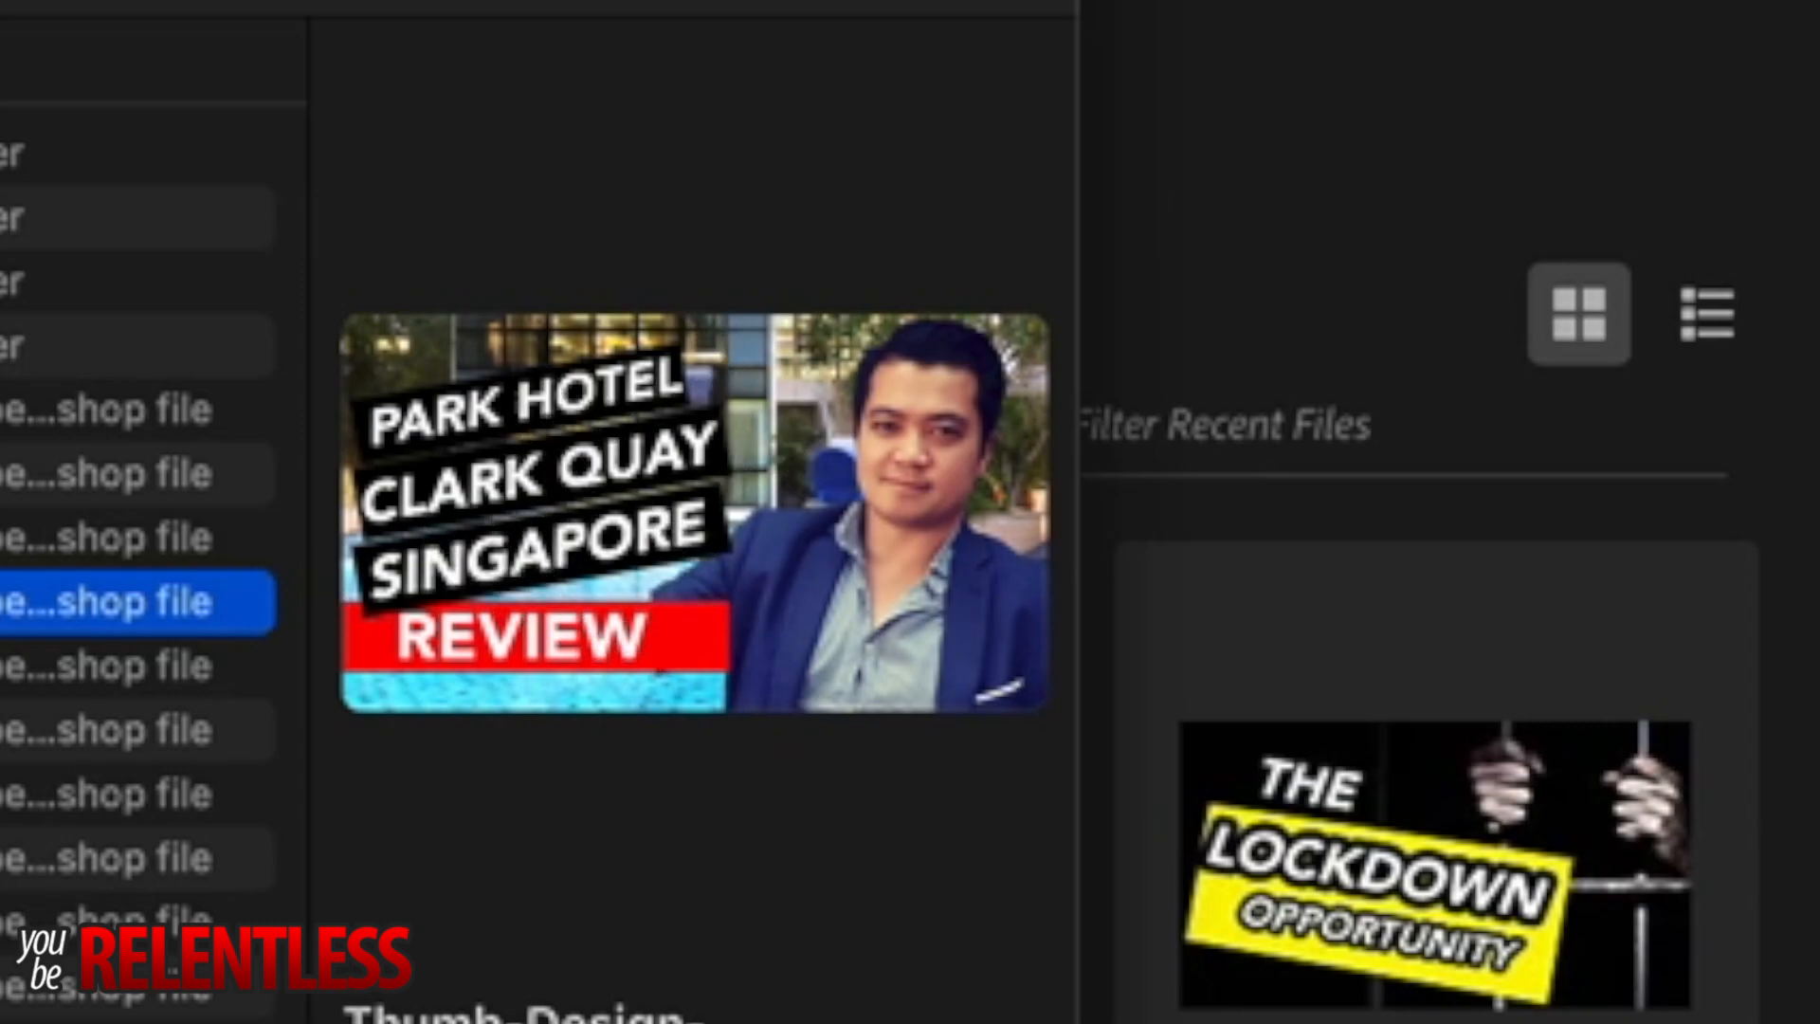
{"action": "key", "text": "Down"}
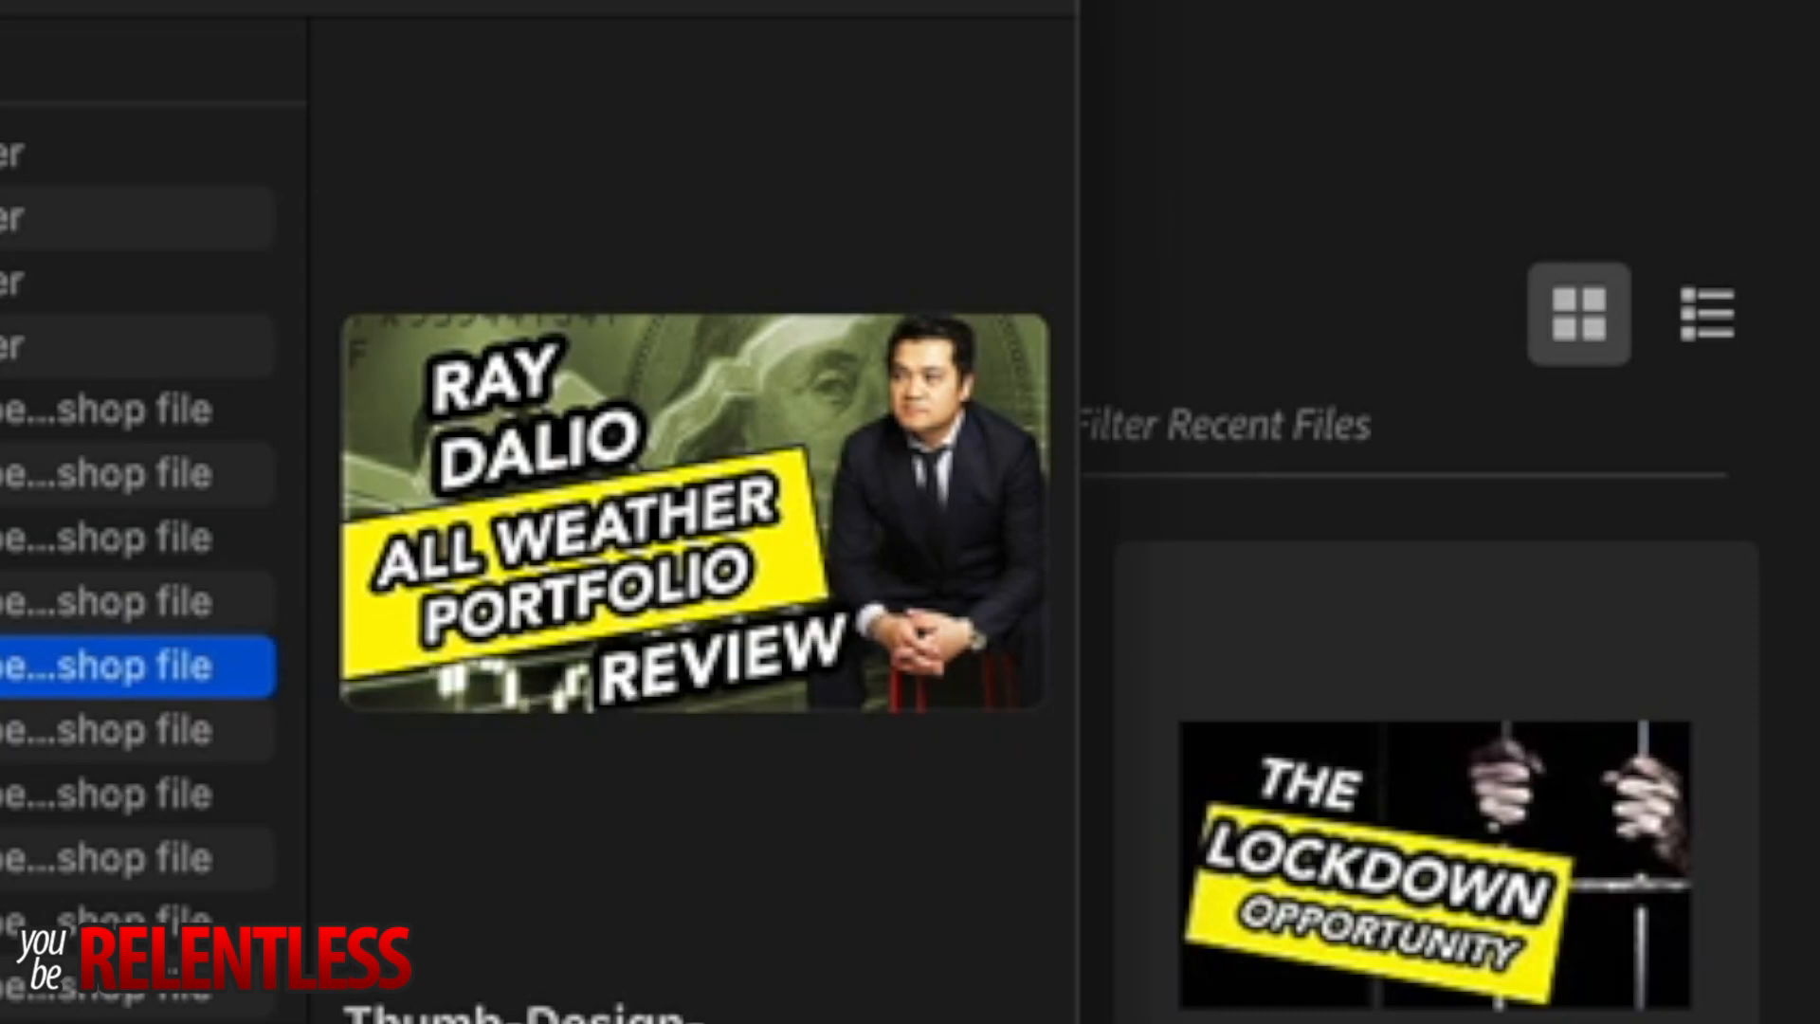
{"action": "key", "text": "Up"}
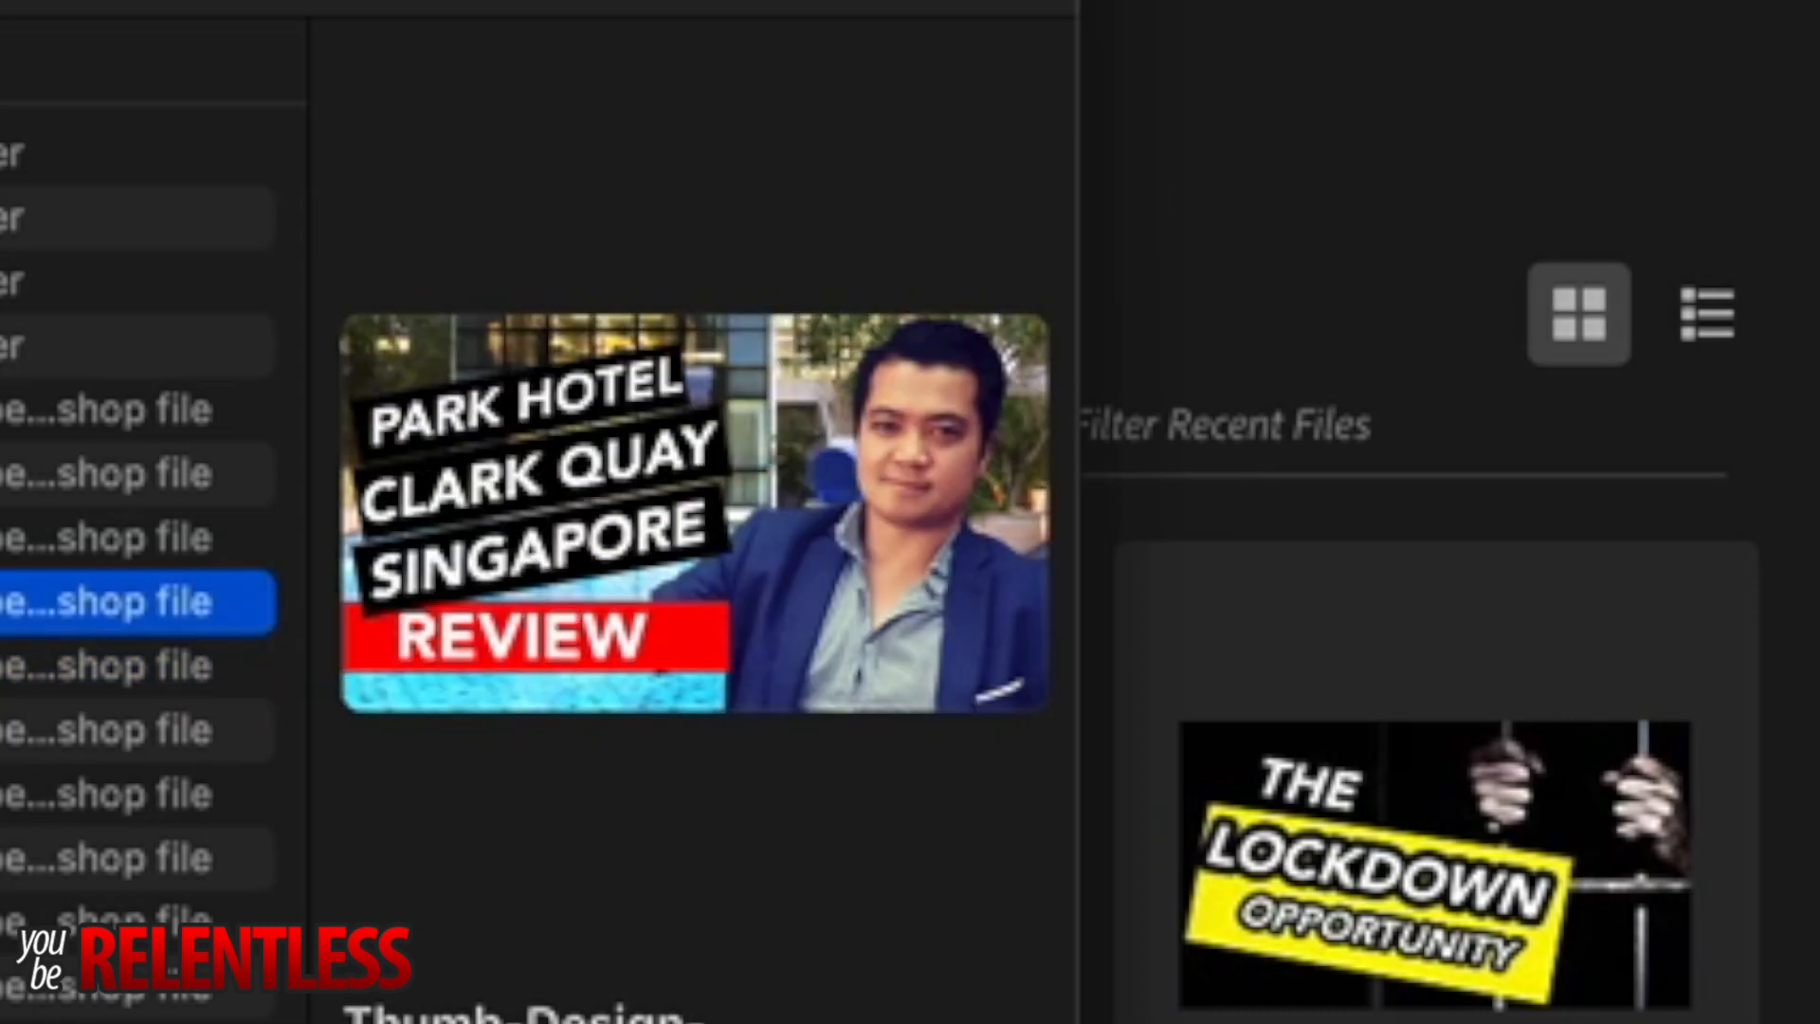
{"action": "key", "text": "Down"}
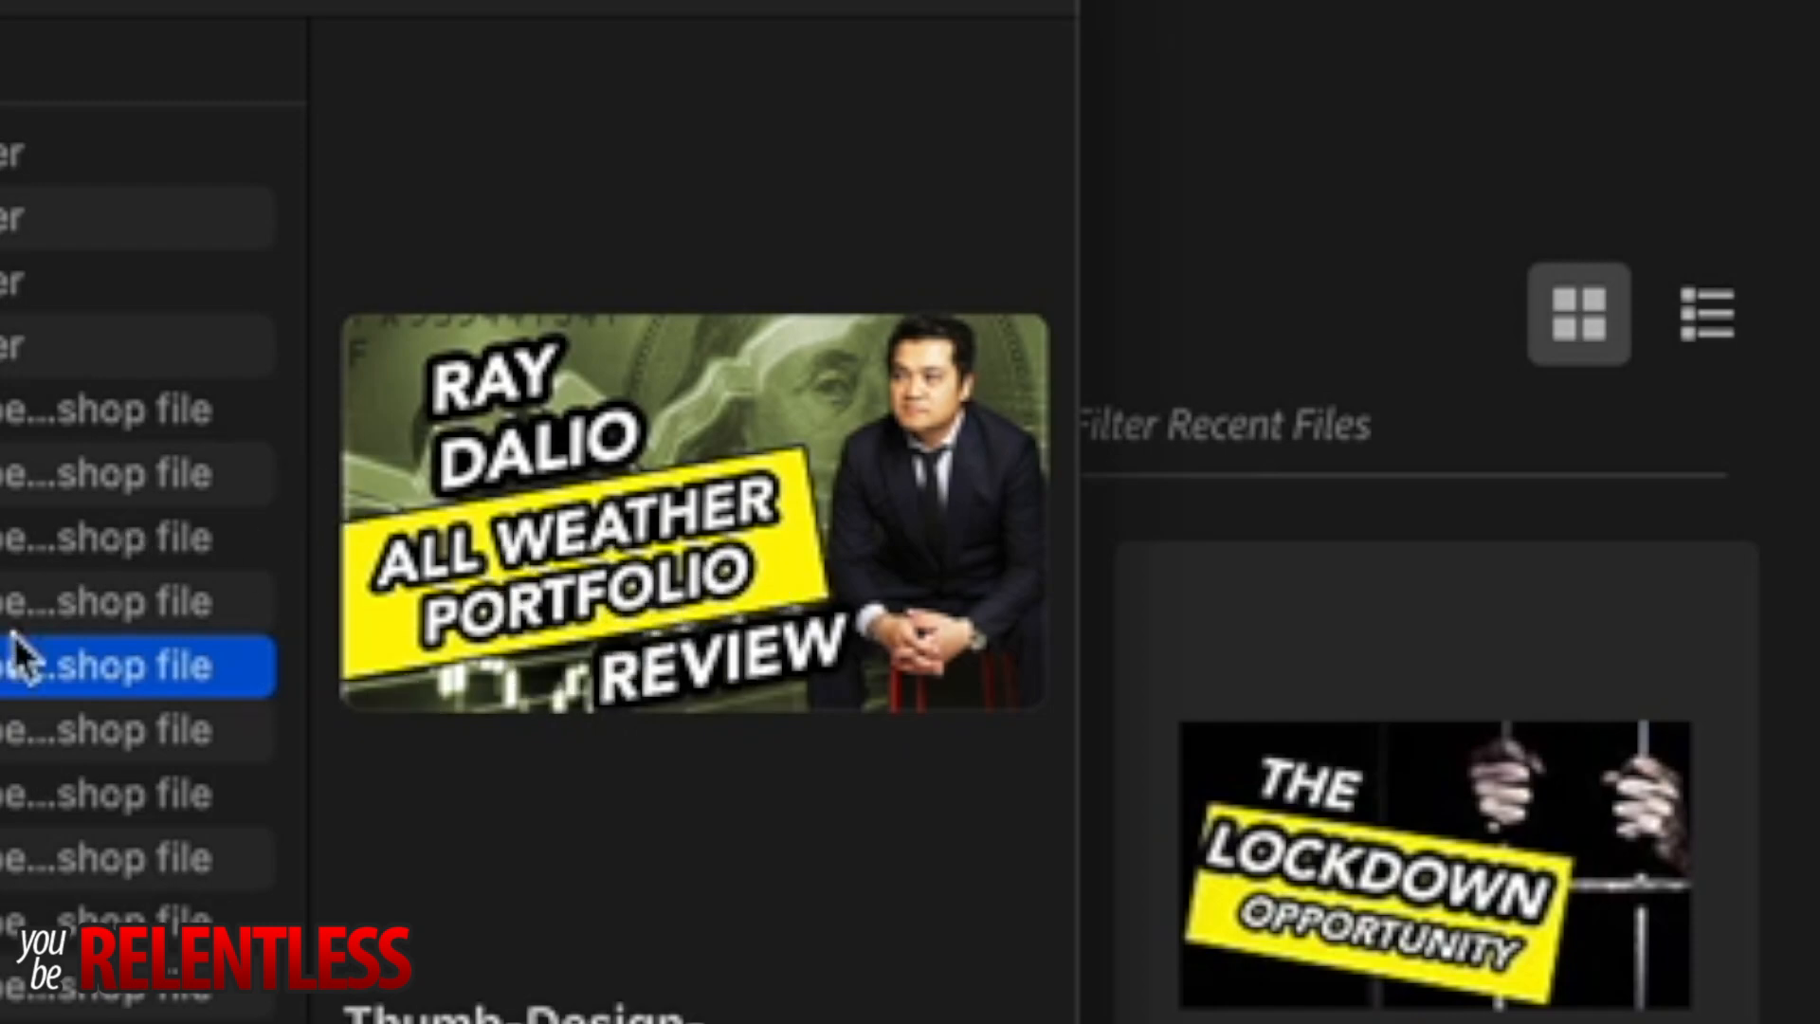
Preview the designs from Thumb-Design-Template-6.psd through Thumb-Design-Template-15.psd.
{"action": "left_click", "coordinate": [19, 730]}
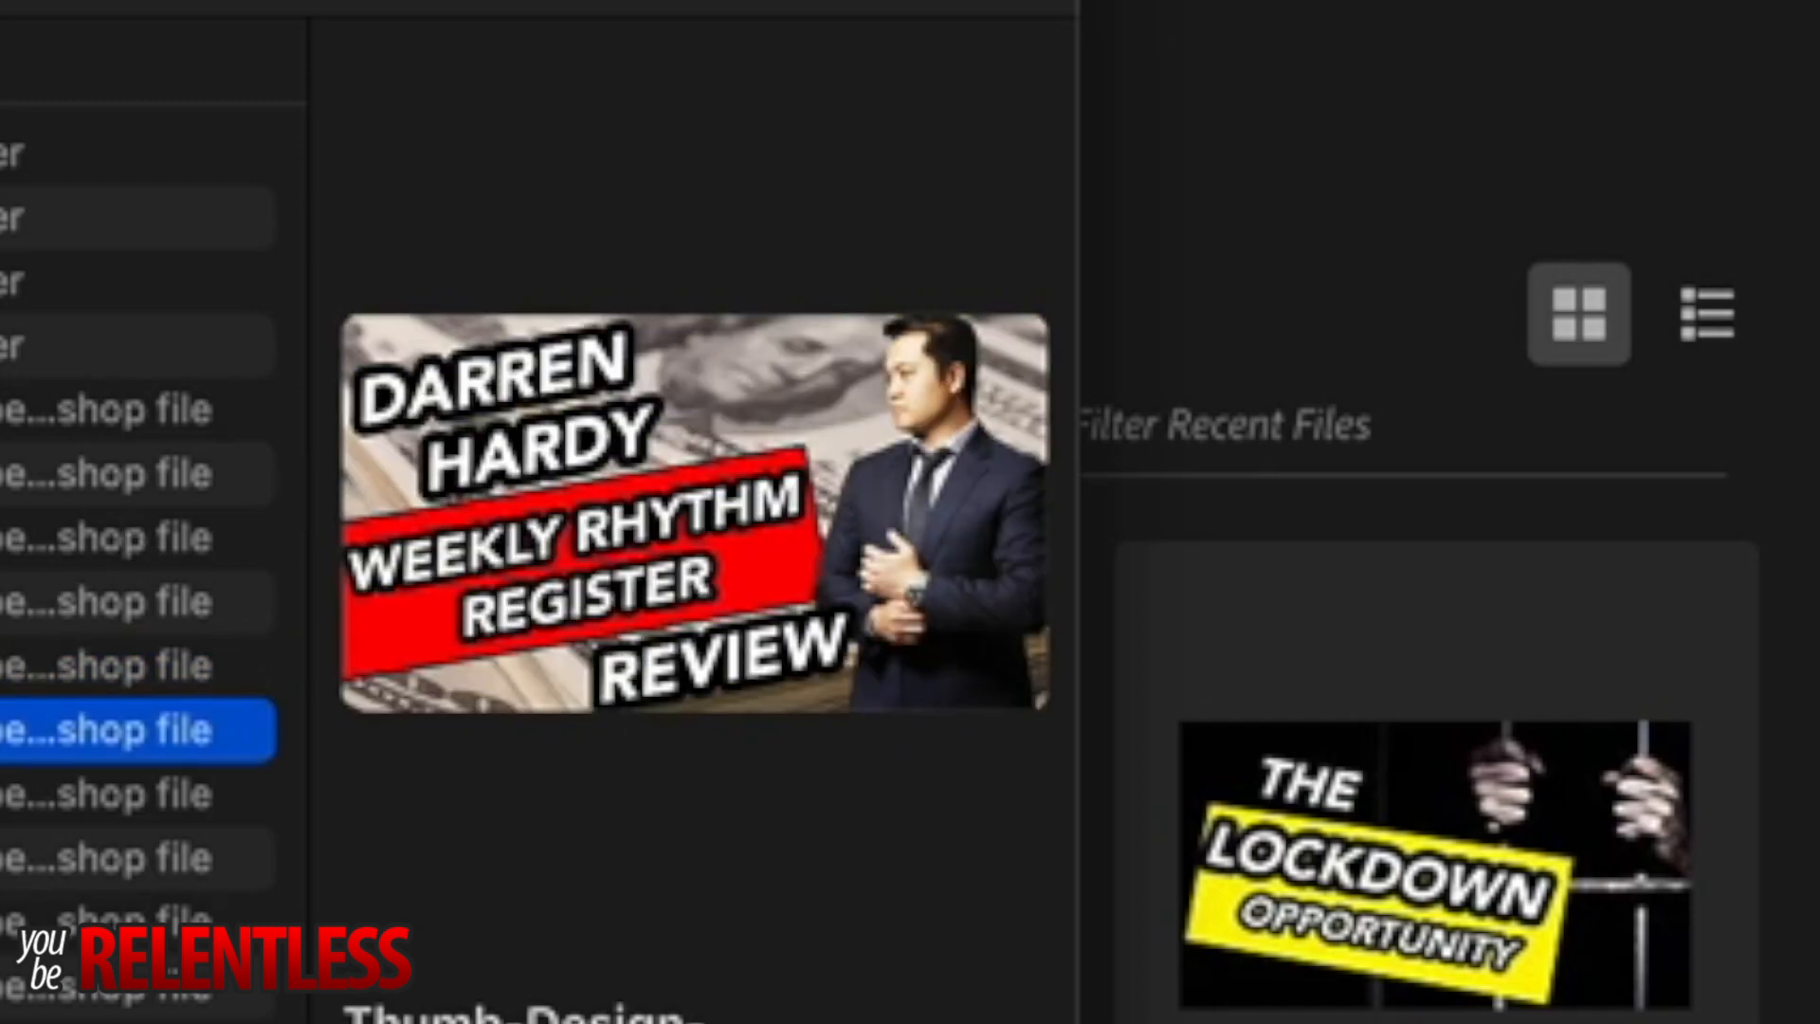
{"action": "key", "text": "Down"}
{"action": "key", "text": "Down"}
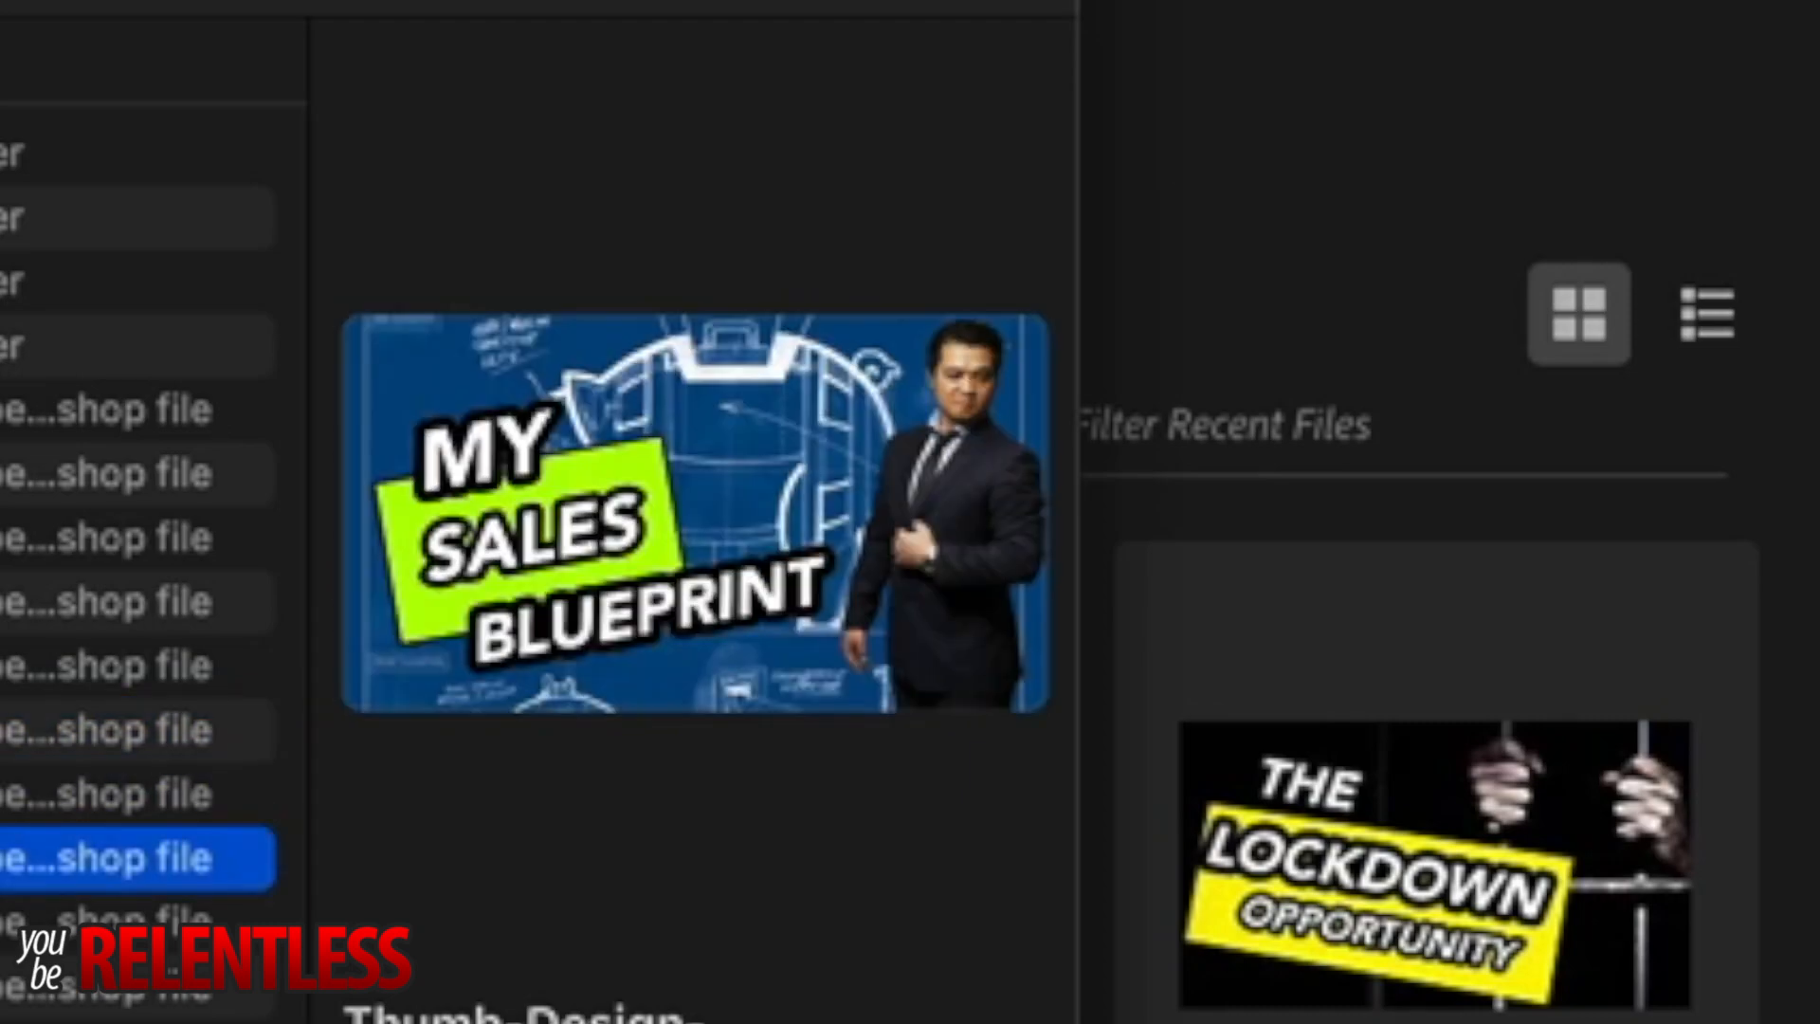
{"action": "key", "text": "Down"}
{"action": "key", "text": "Down"}
{"action": "key", "text": "Down"}
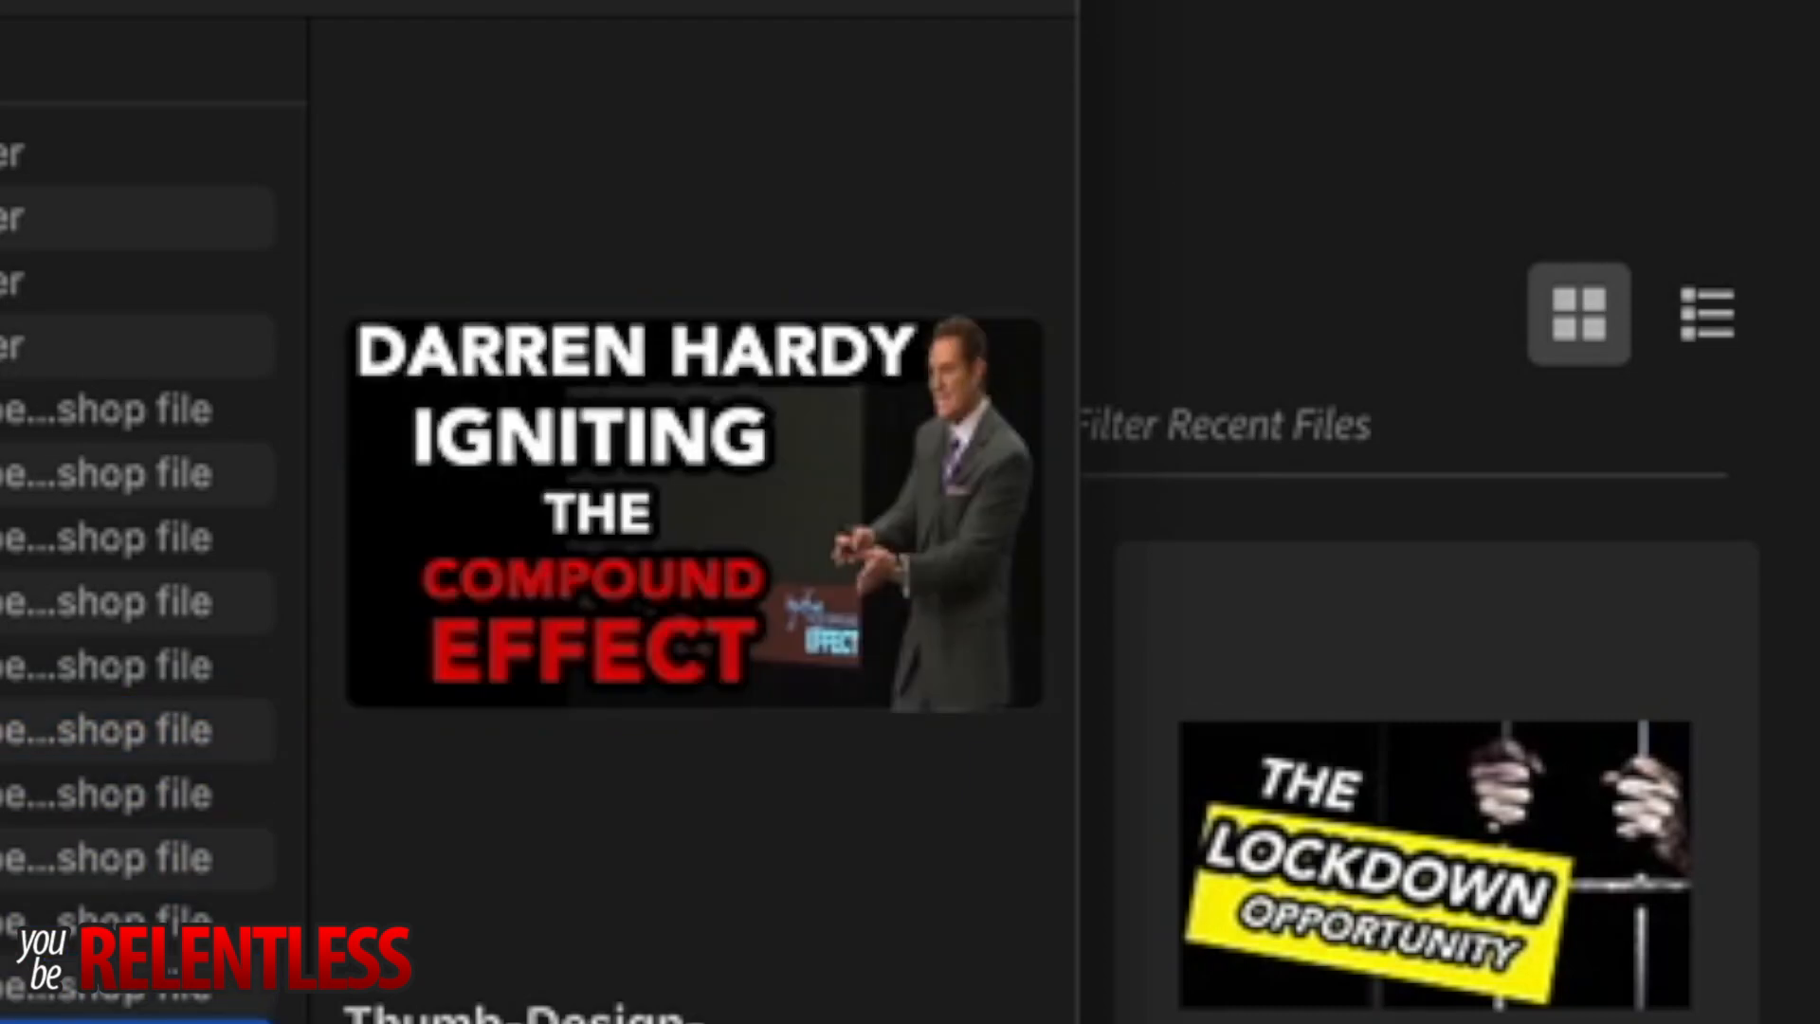
{"action": "key", "text": "Down"}
{"action": "key", "text": "Down"}
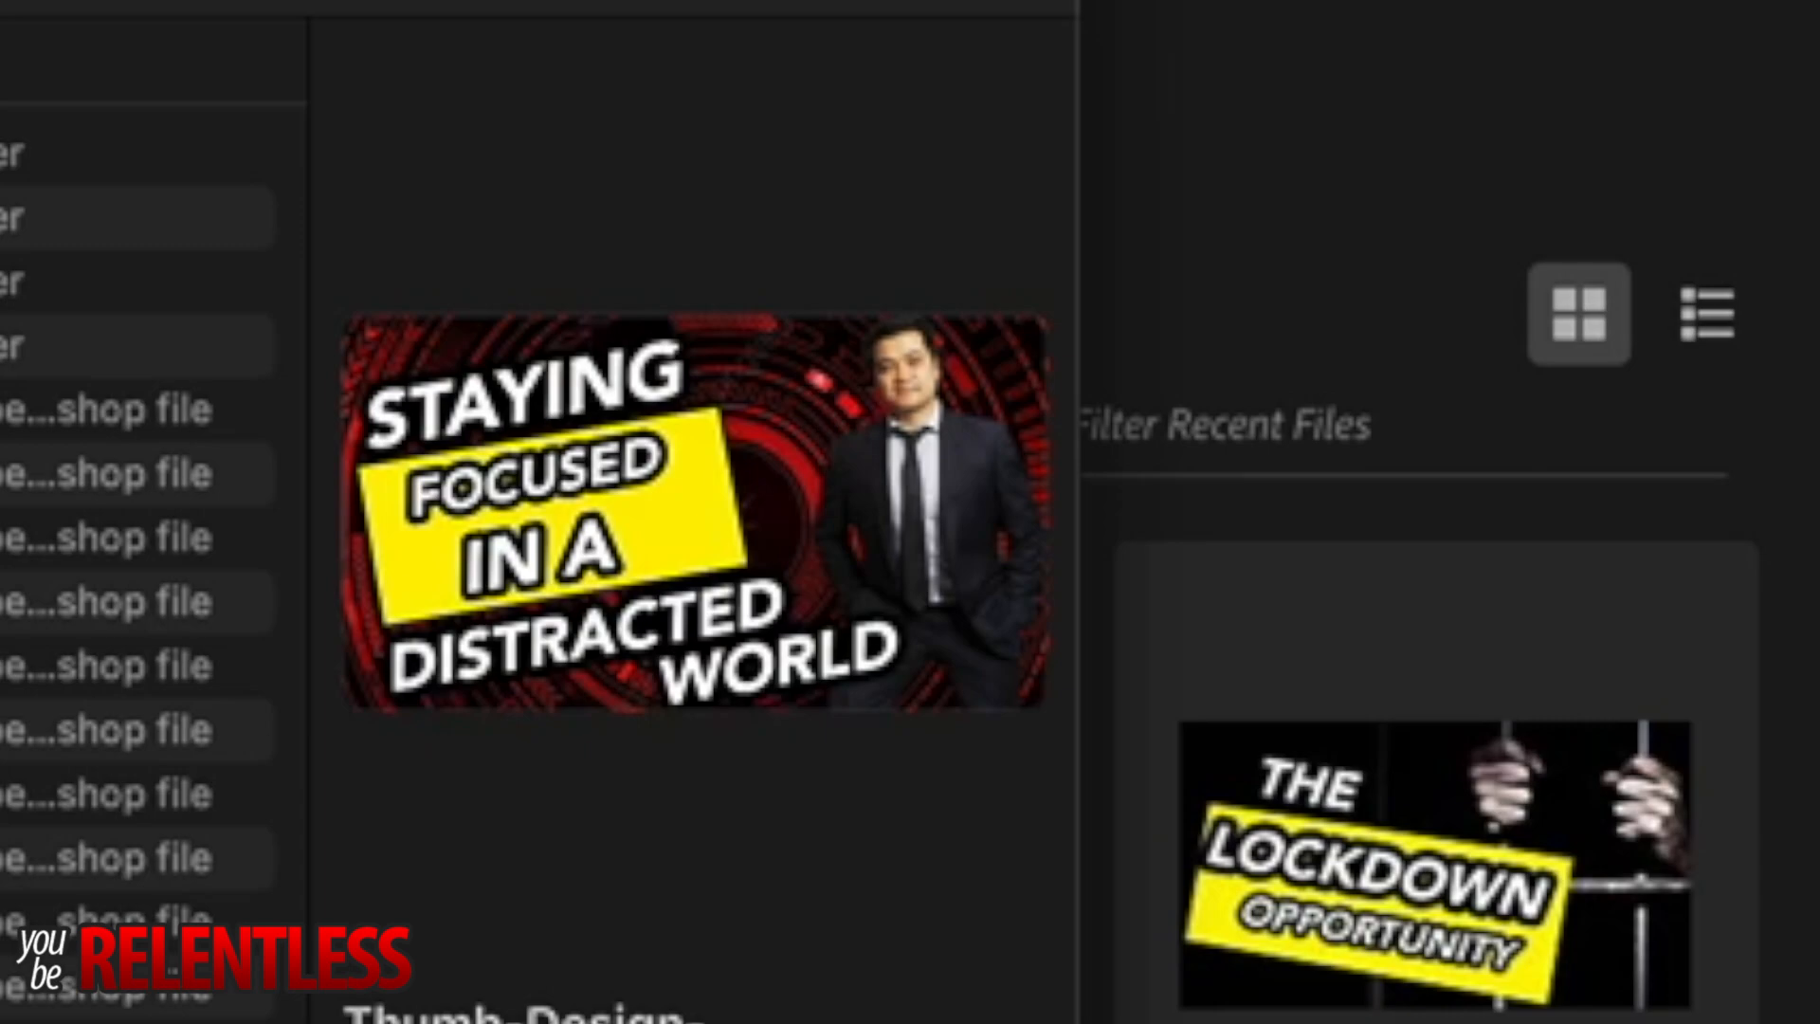
{"action": "key", "text": "Down"}
{"action": "key", "text": "Down"}
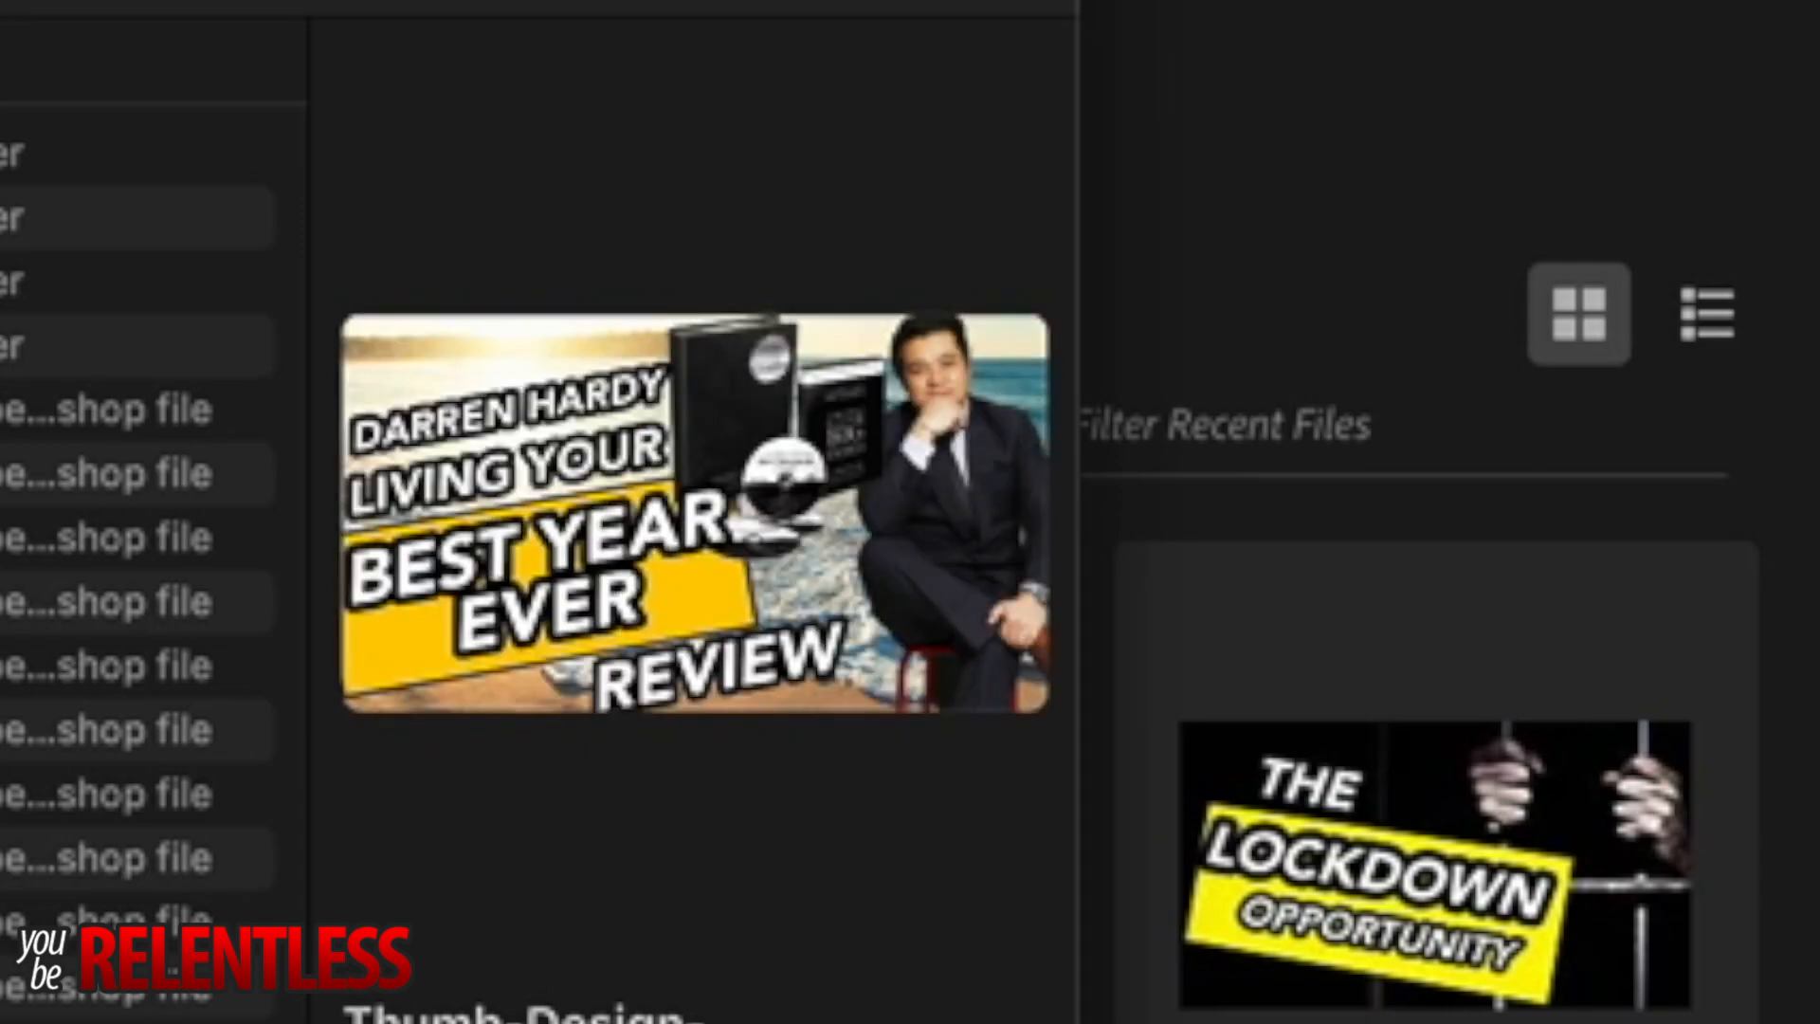
Compare the previews of the Best Year Ever, My Sales Blueprint and I Quit thumbnail templates.
{"action": "key", "text": "Down"}
{"action": "key", "text": "Up"}
{"action": "key", "text": "Up"}
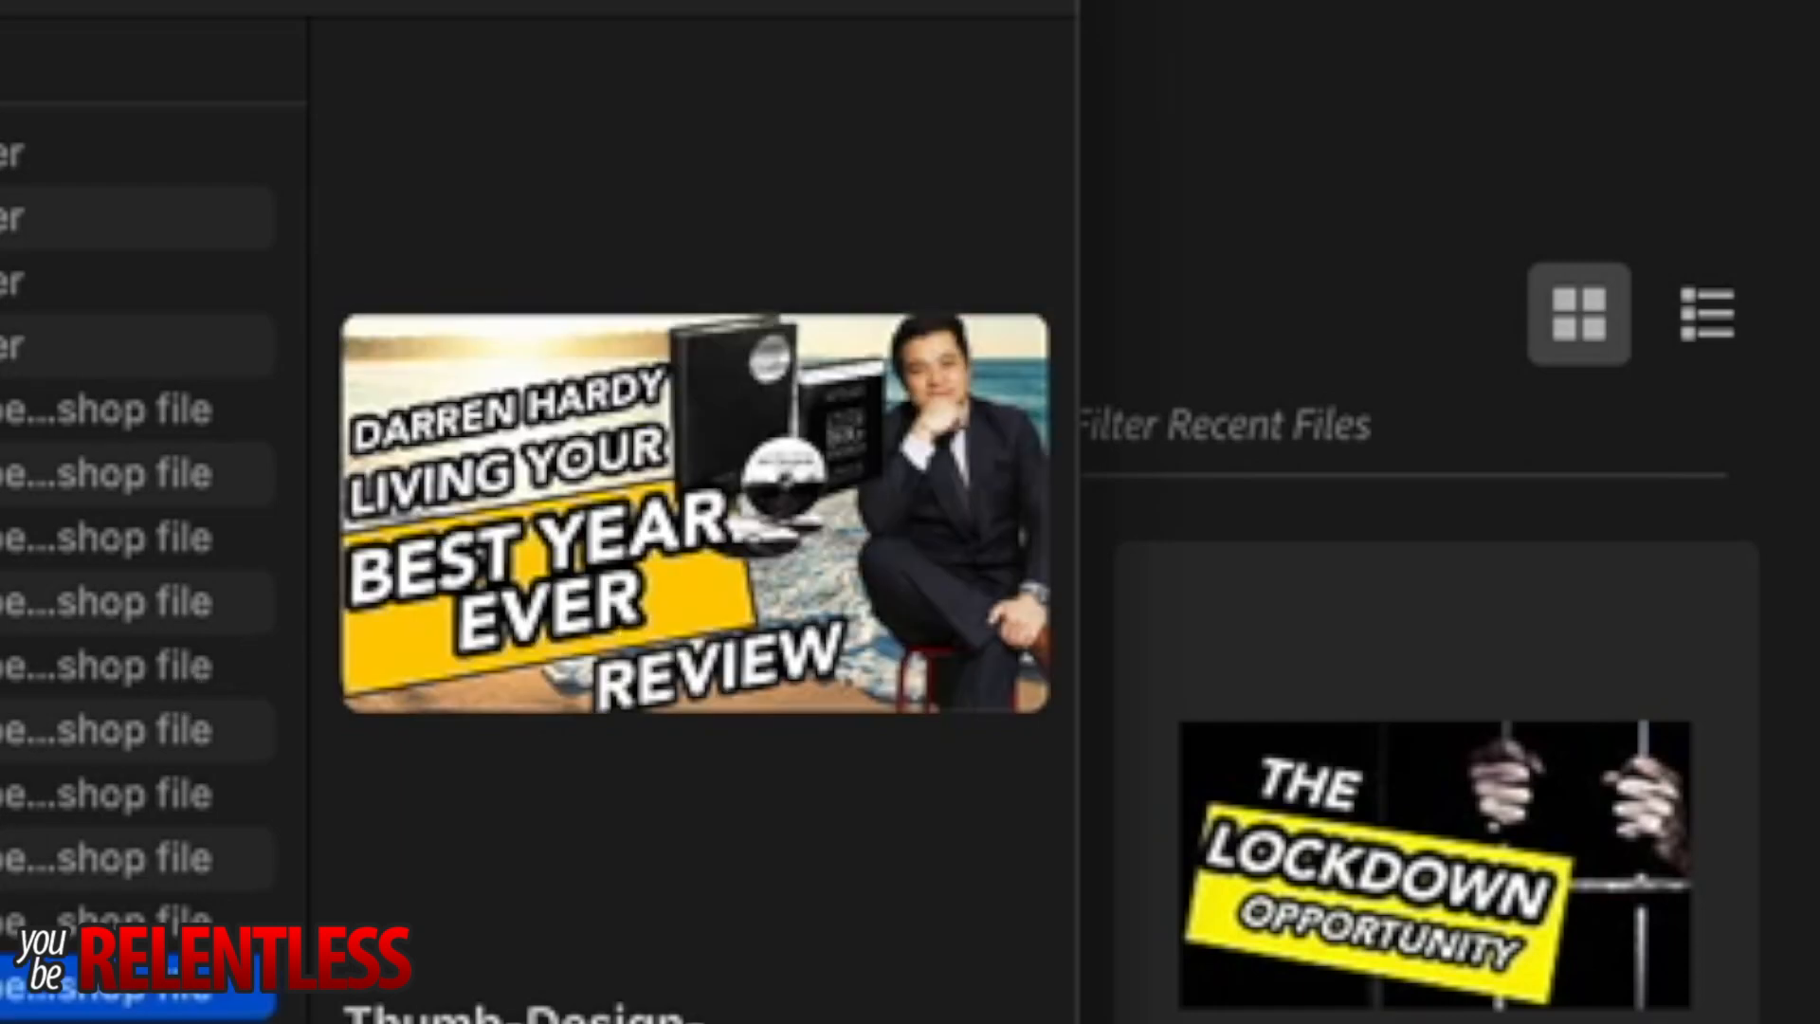
{"action": "left_click", "coordinate": [138, 858]}
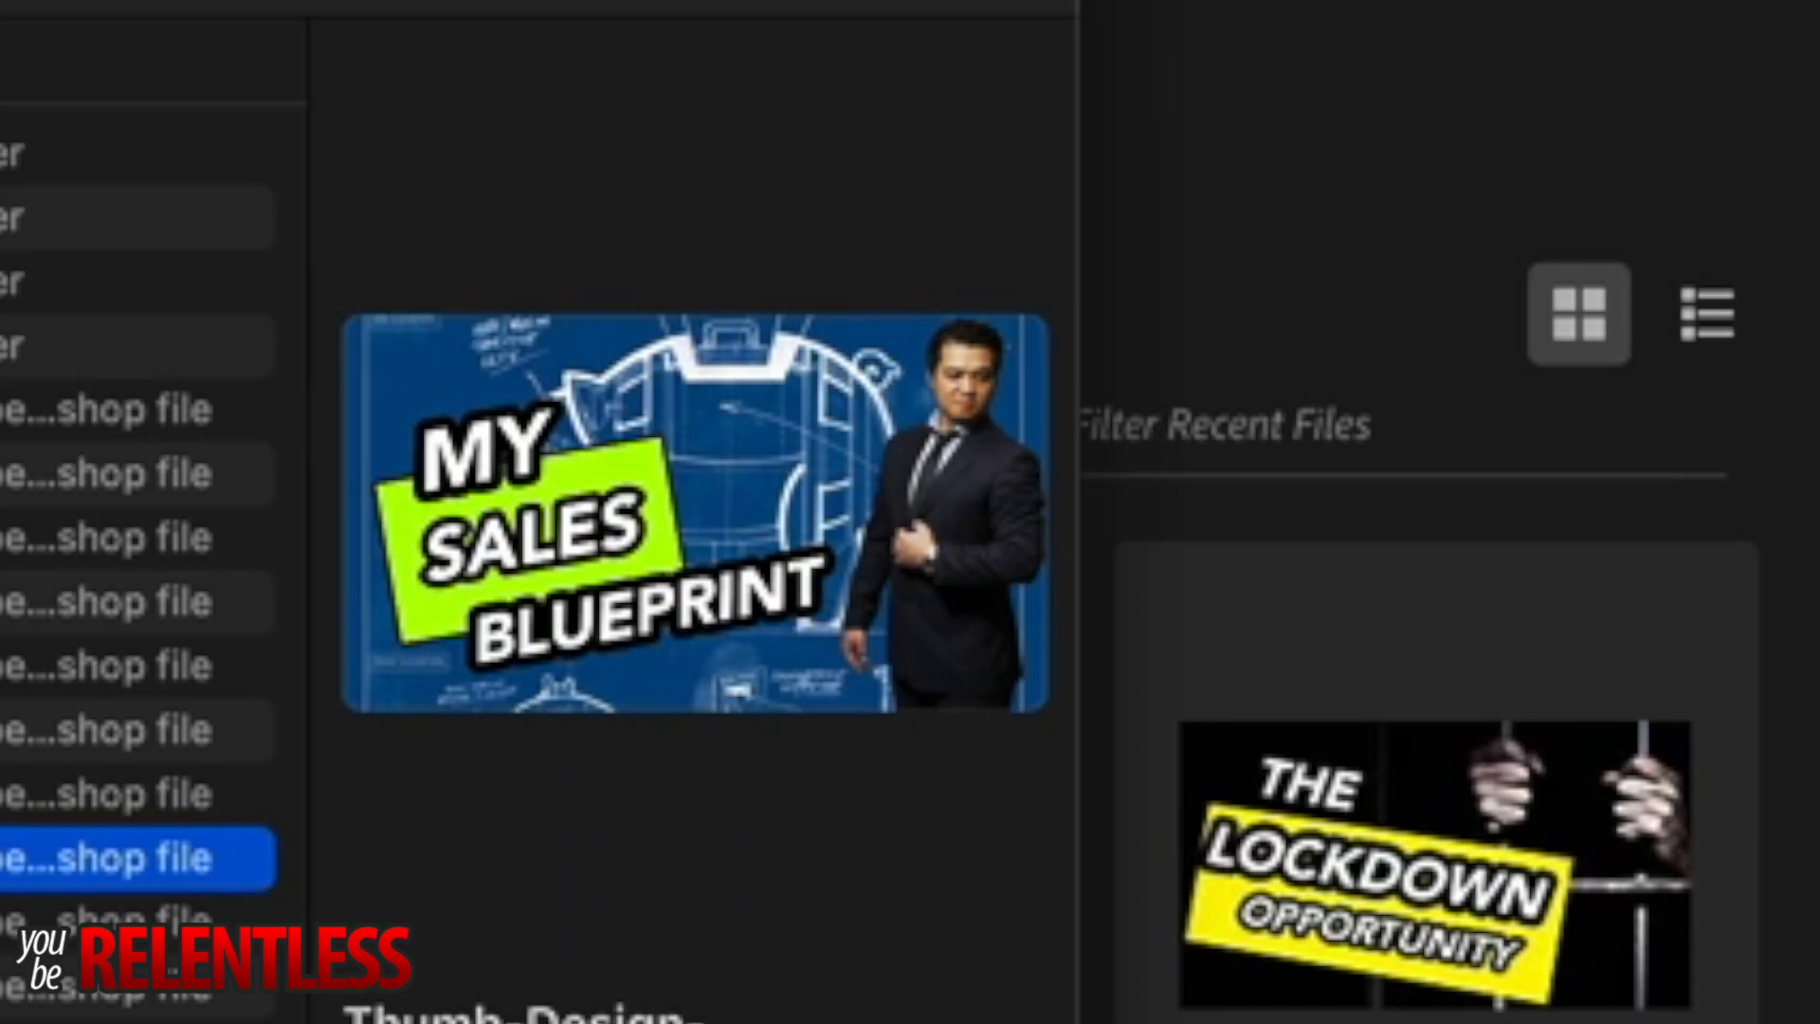
{"action": "key", "text": "Down"}
{"action": "key", "text": "Down"}
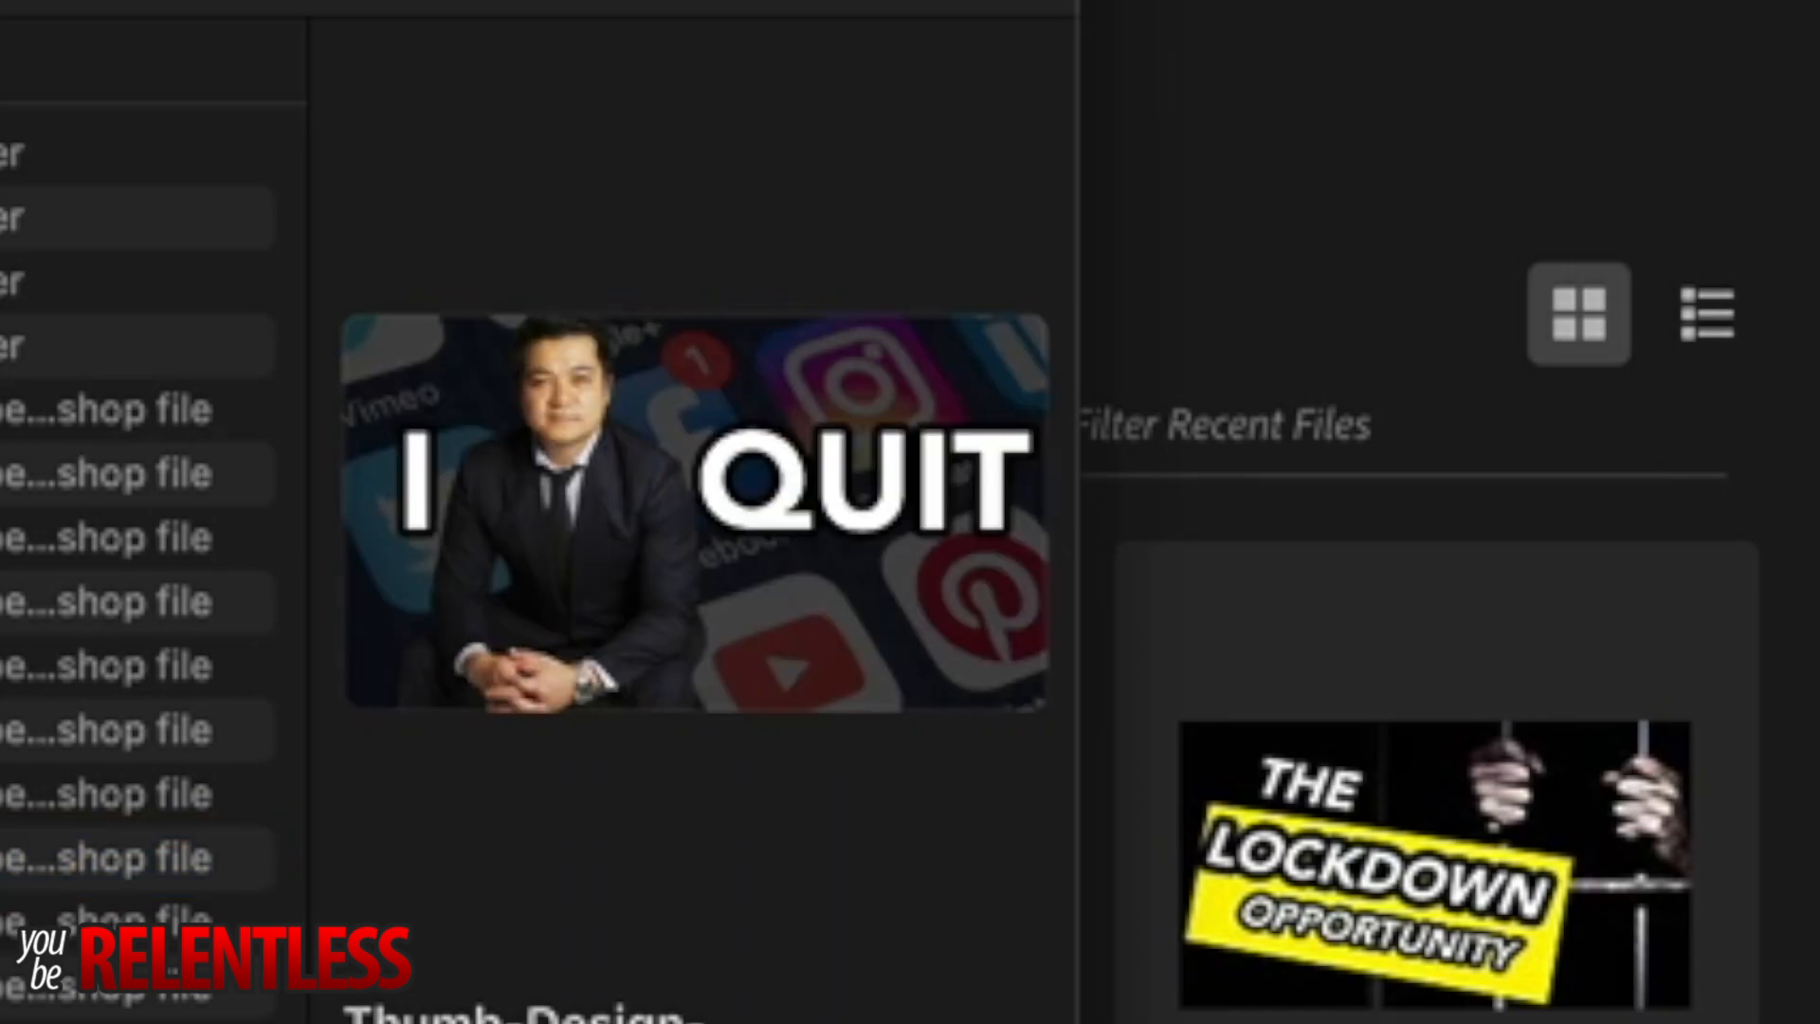
{"action": "key", "text": "Up"}
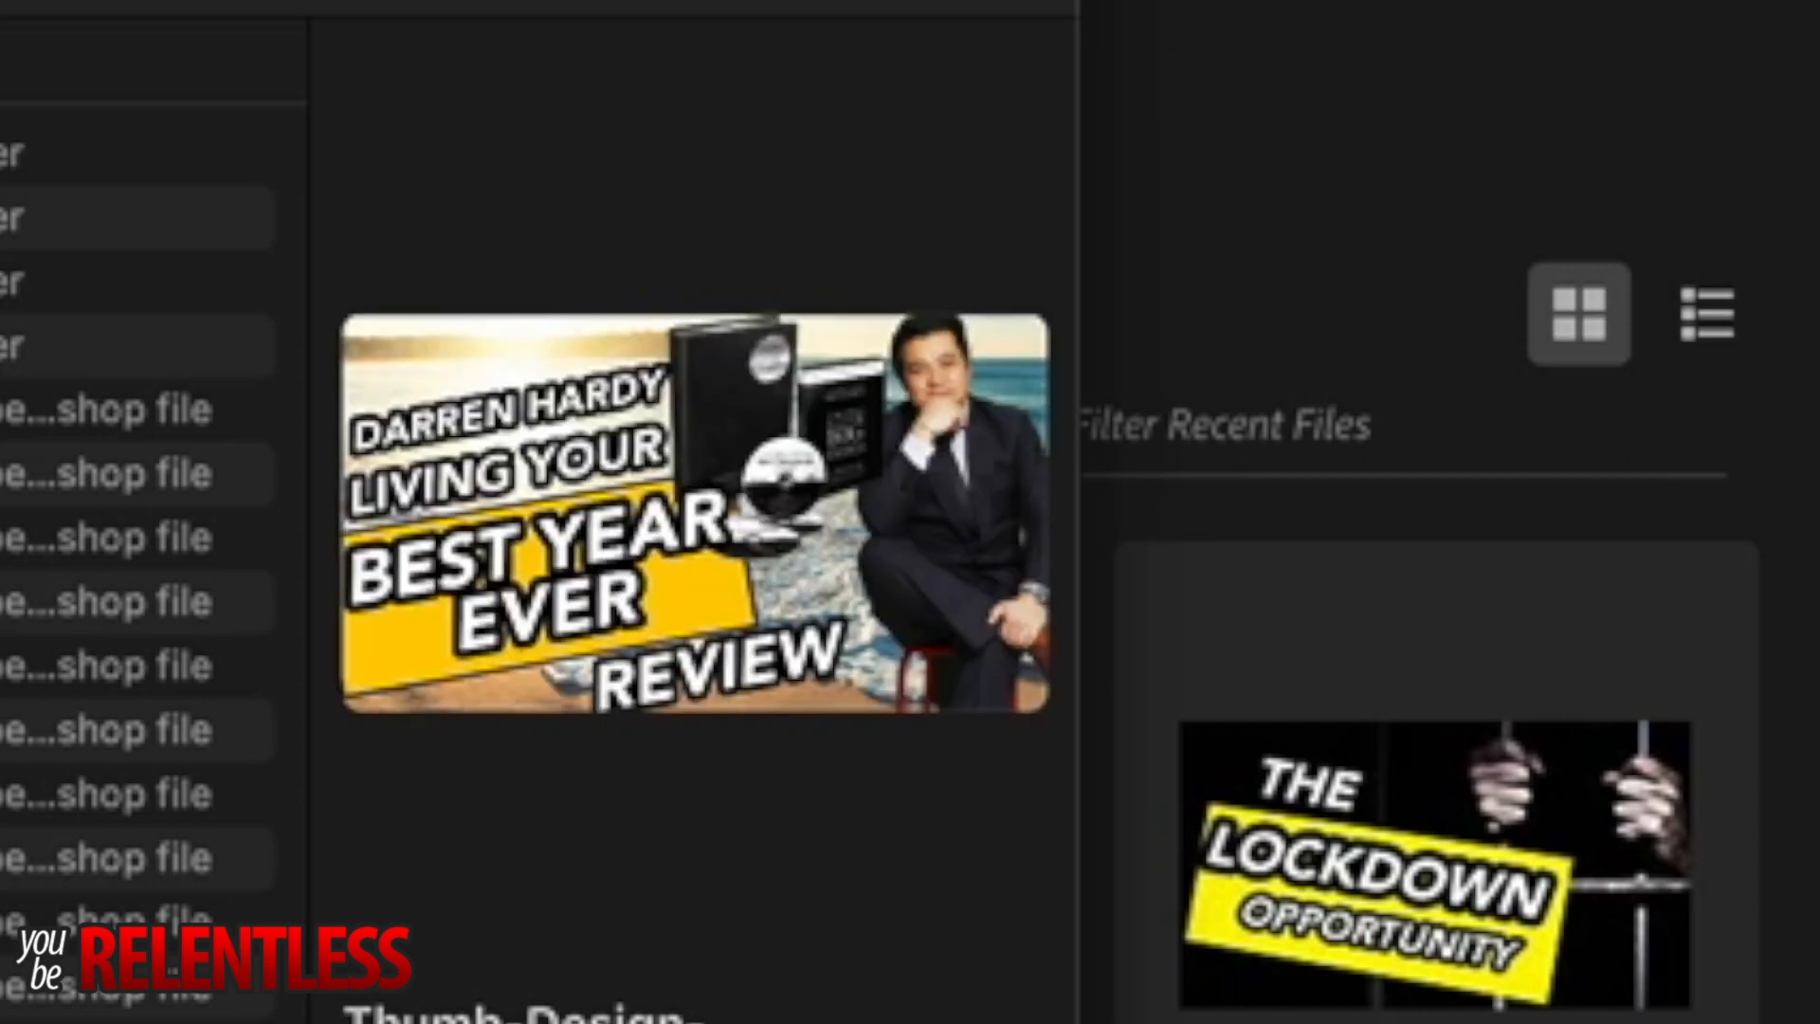
Open the My Sales Blueprint thumbnail template in Photoshop and make the black Layer 50 visible.
{"action": "left_click", "coordinate": [138, 858]}
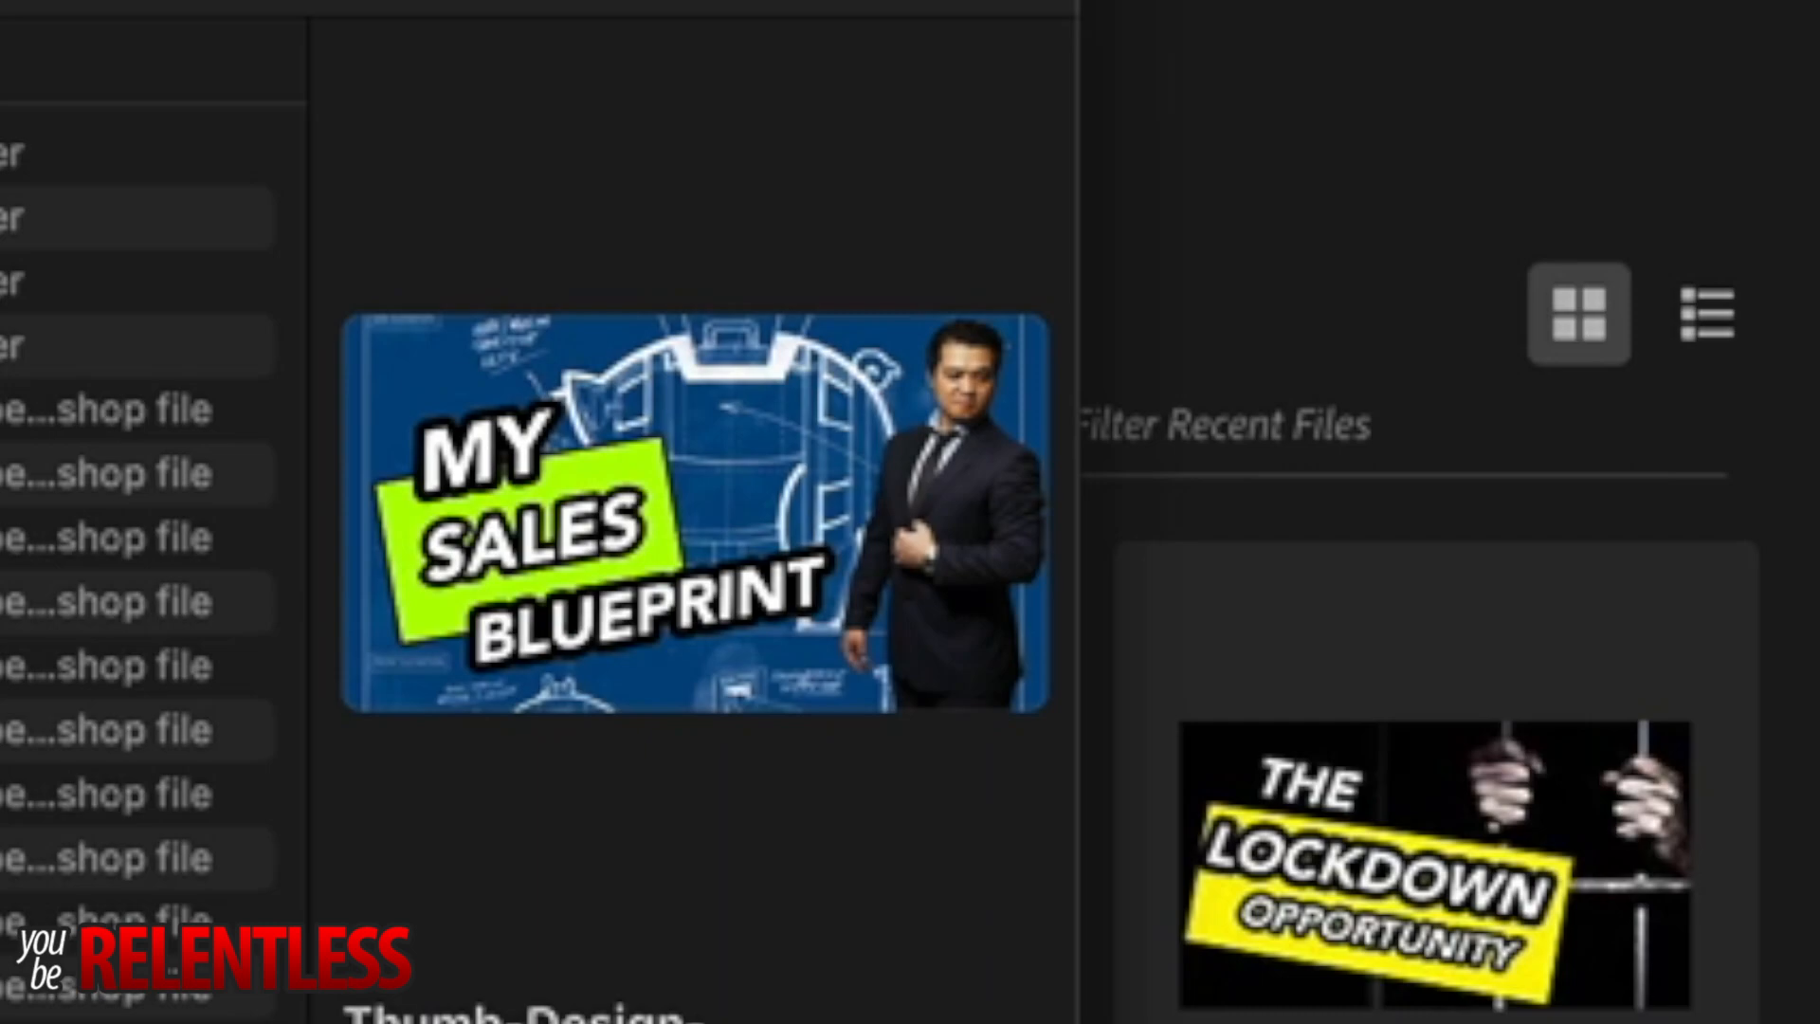
{"action": "key", "text": "Return"}
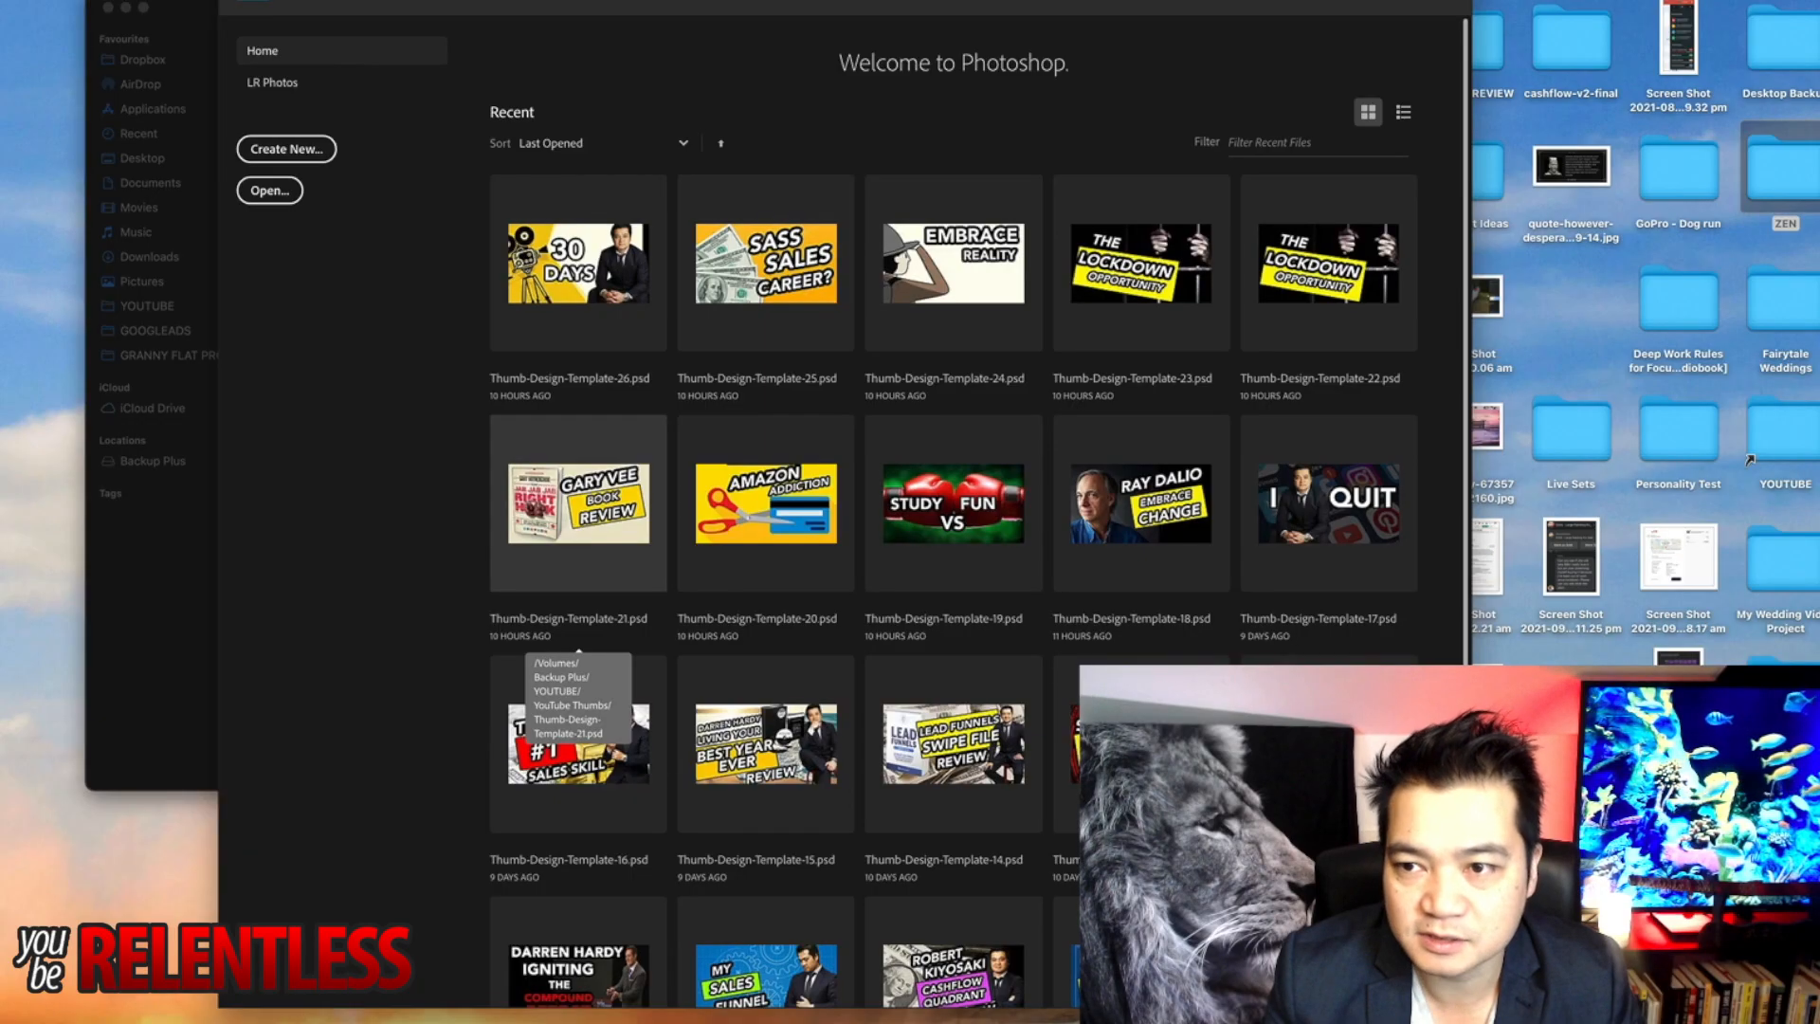
{"action": "left_click", "coordinate": [578, 651]}
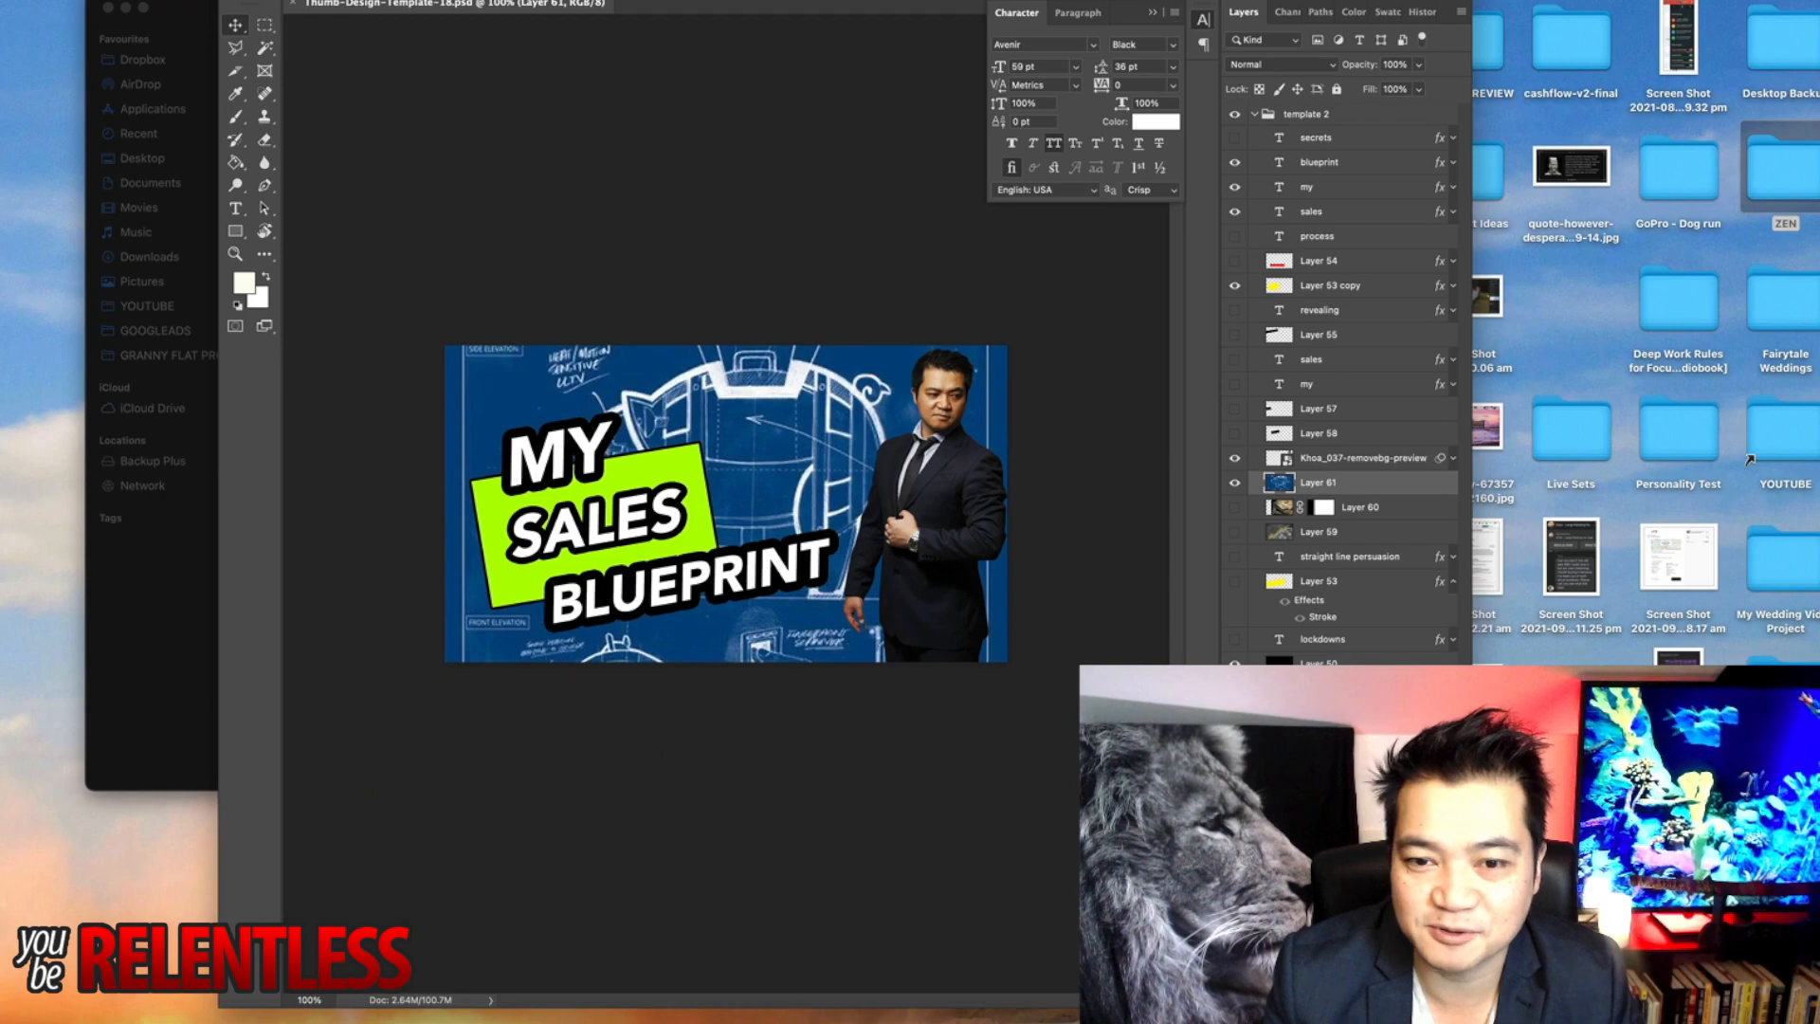
{"action": "double_click", "coordinate": [1004, 6]}
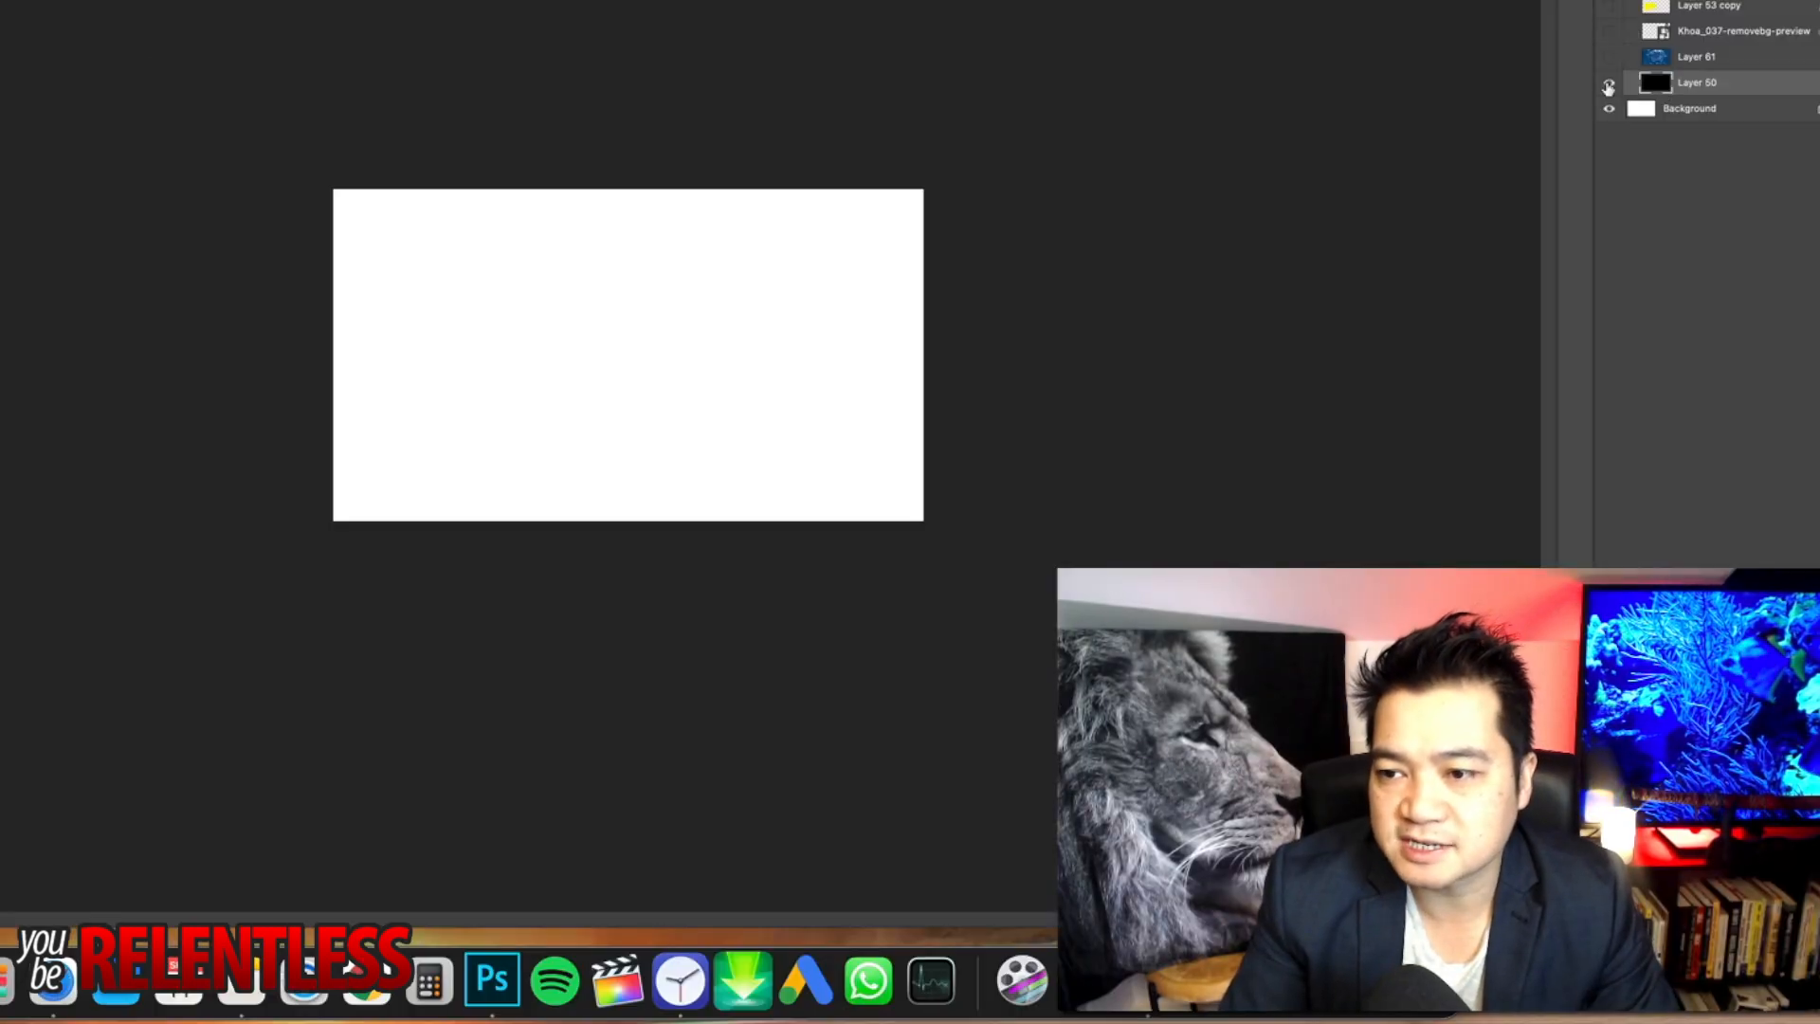
{"action": "left_click", "coordinate": [1609, 86]}
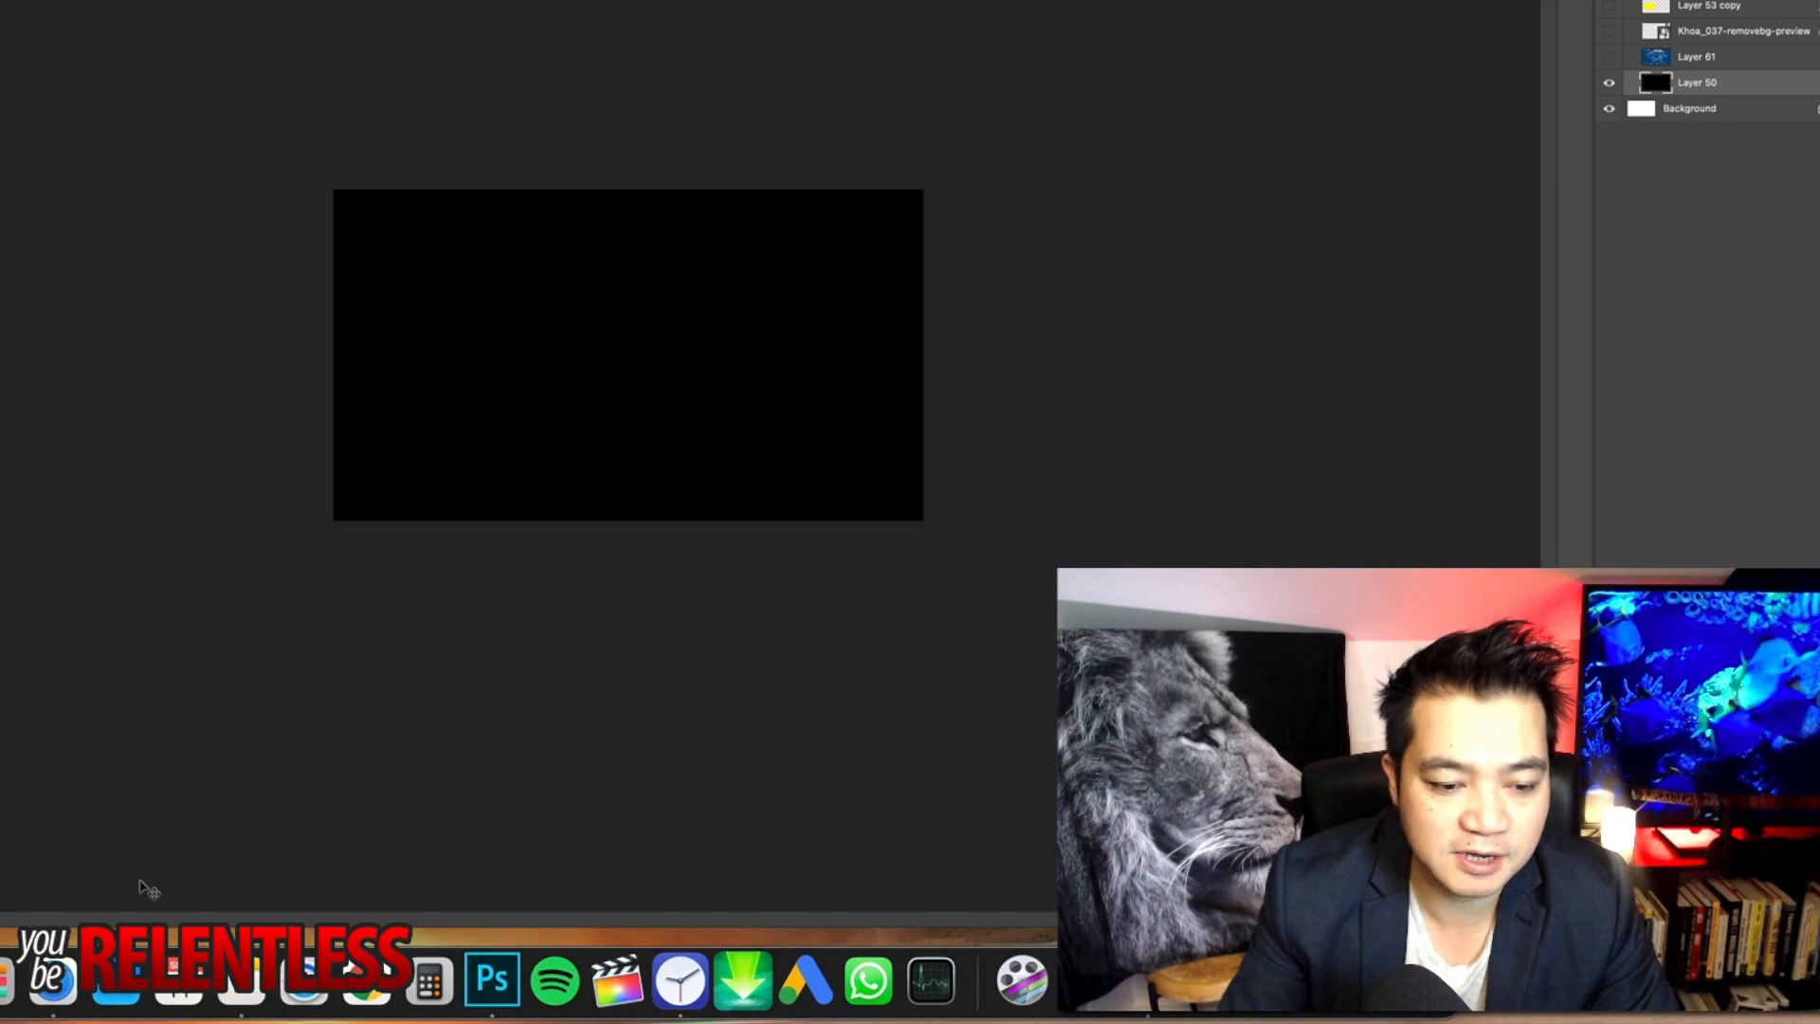
Switch to the browser and review the thumbnails of the You Be Relentless channel's uploads in its YouTube content list.
{"action": "left_click", "coordinate": [48, 985]}
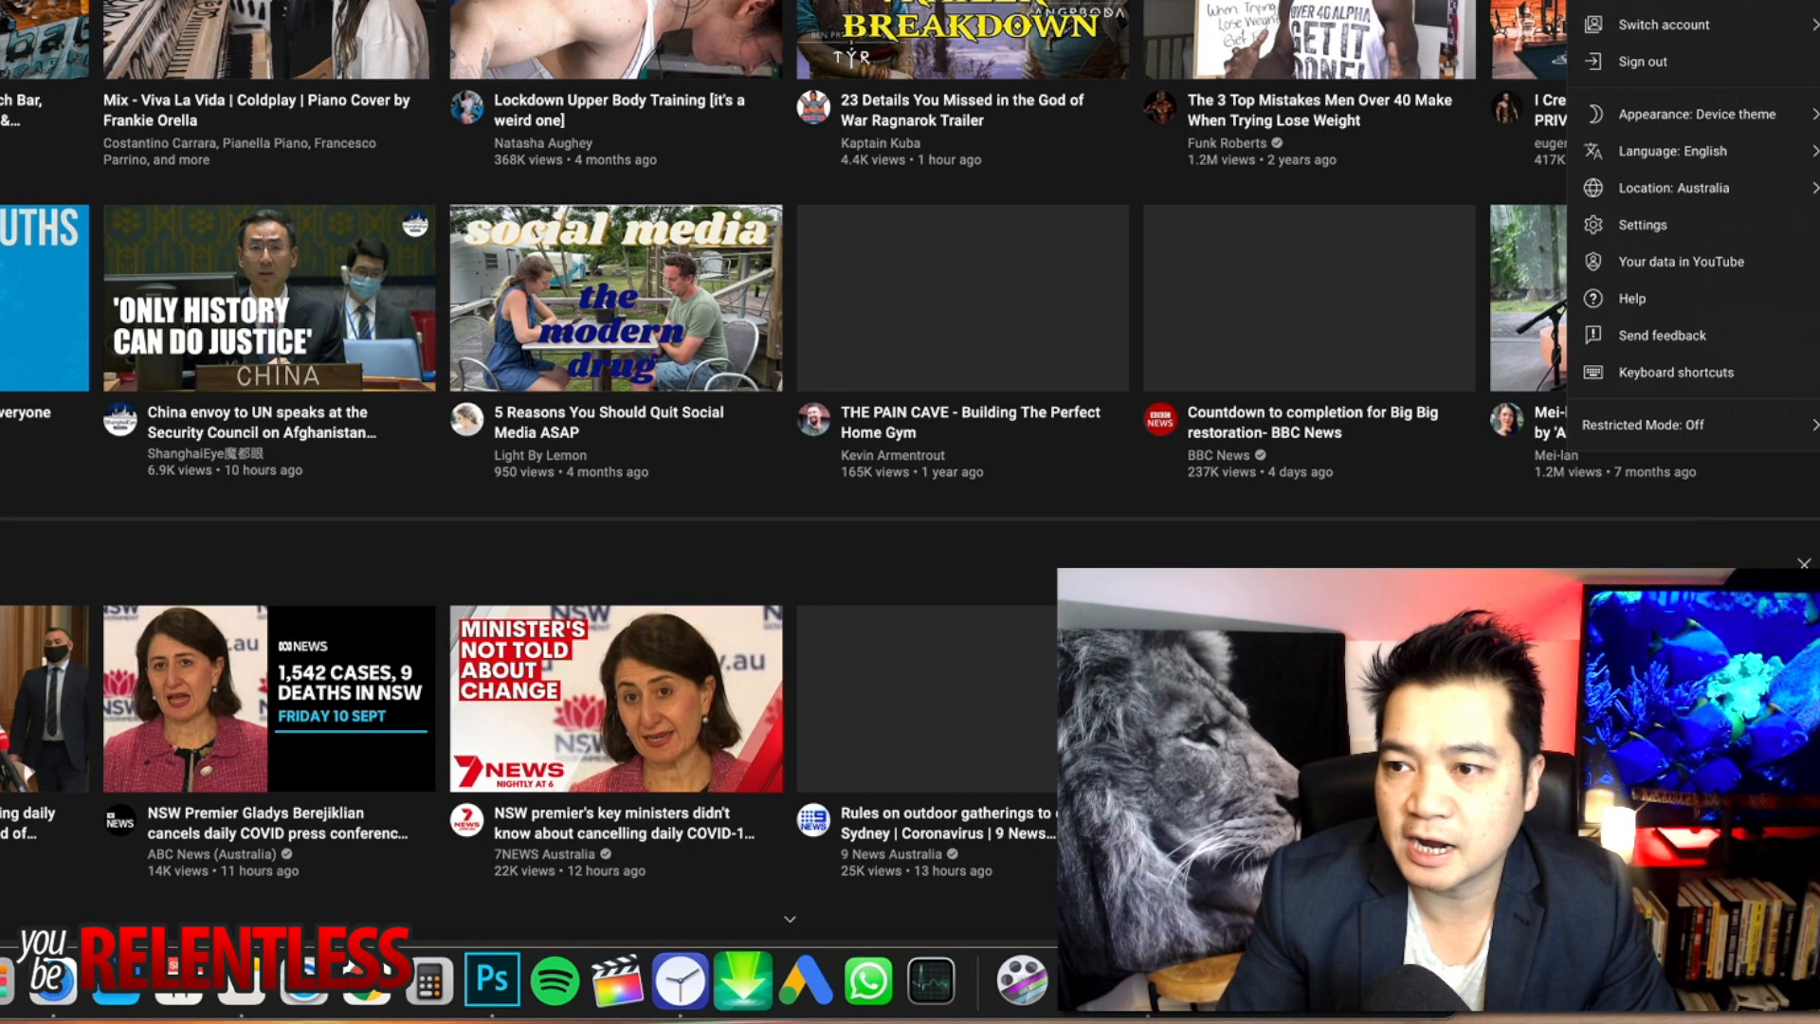
{"action": "left_click", "coordinate": [467, 93]}
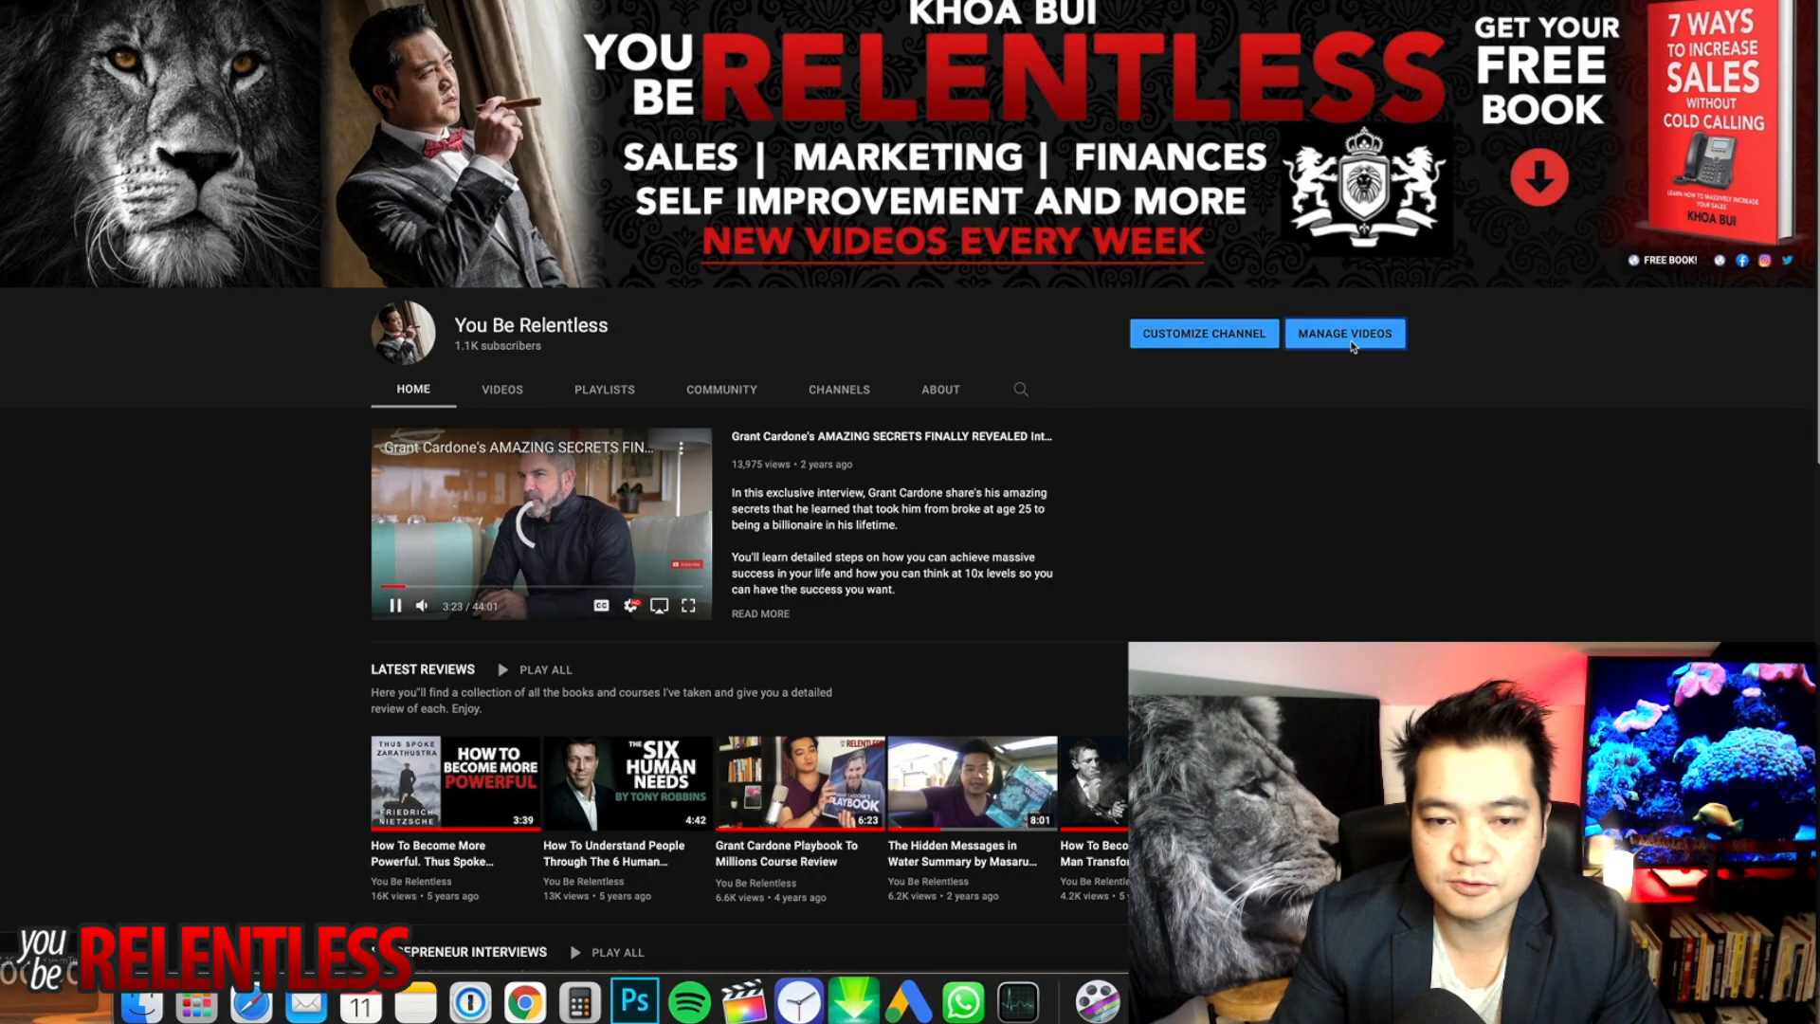
{"action": "left_click", "coordinate": [1350, 344]}
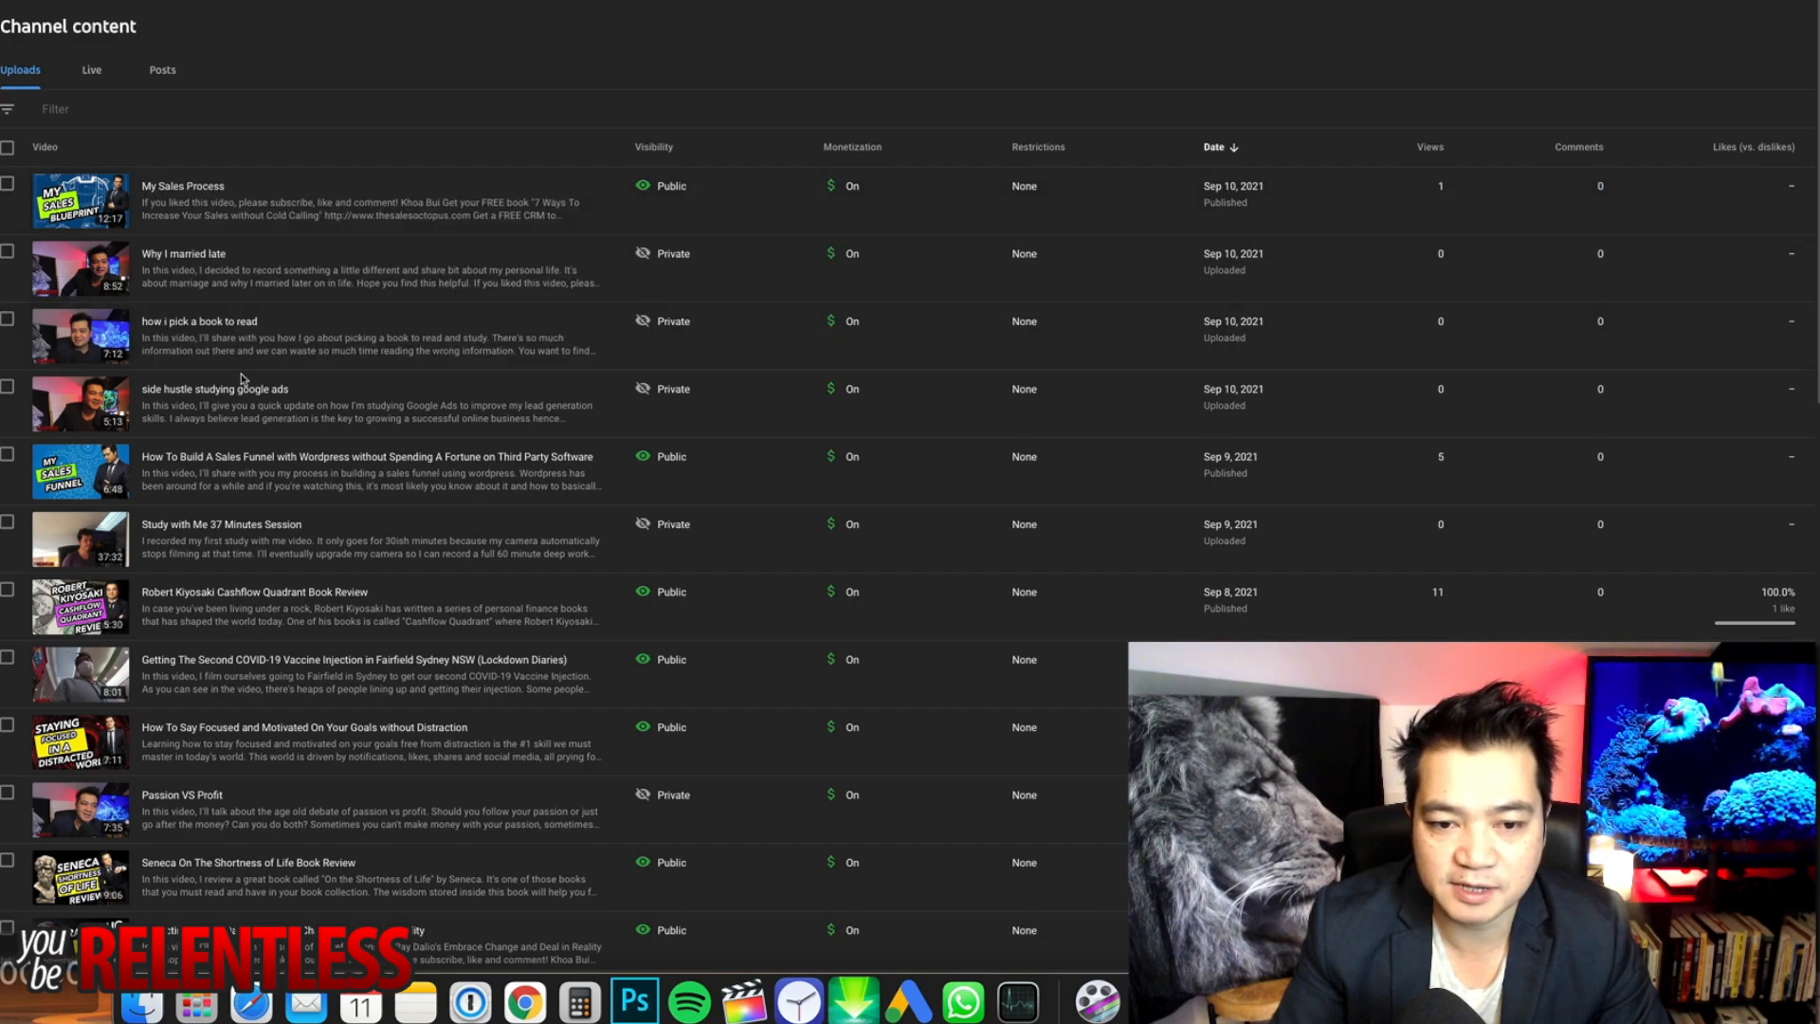
{"action": "scroll", "coordinate": [280, 450], "scroll_direction": "down", "scroll_amount": 1}
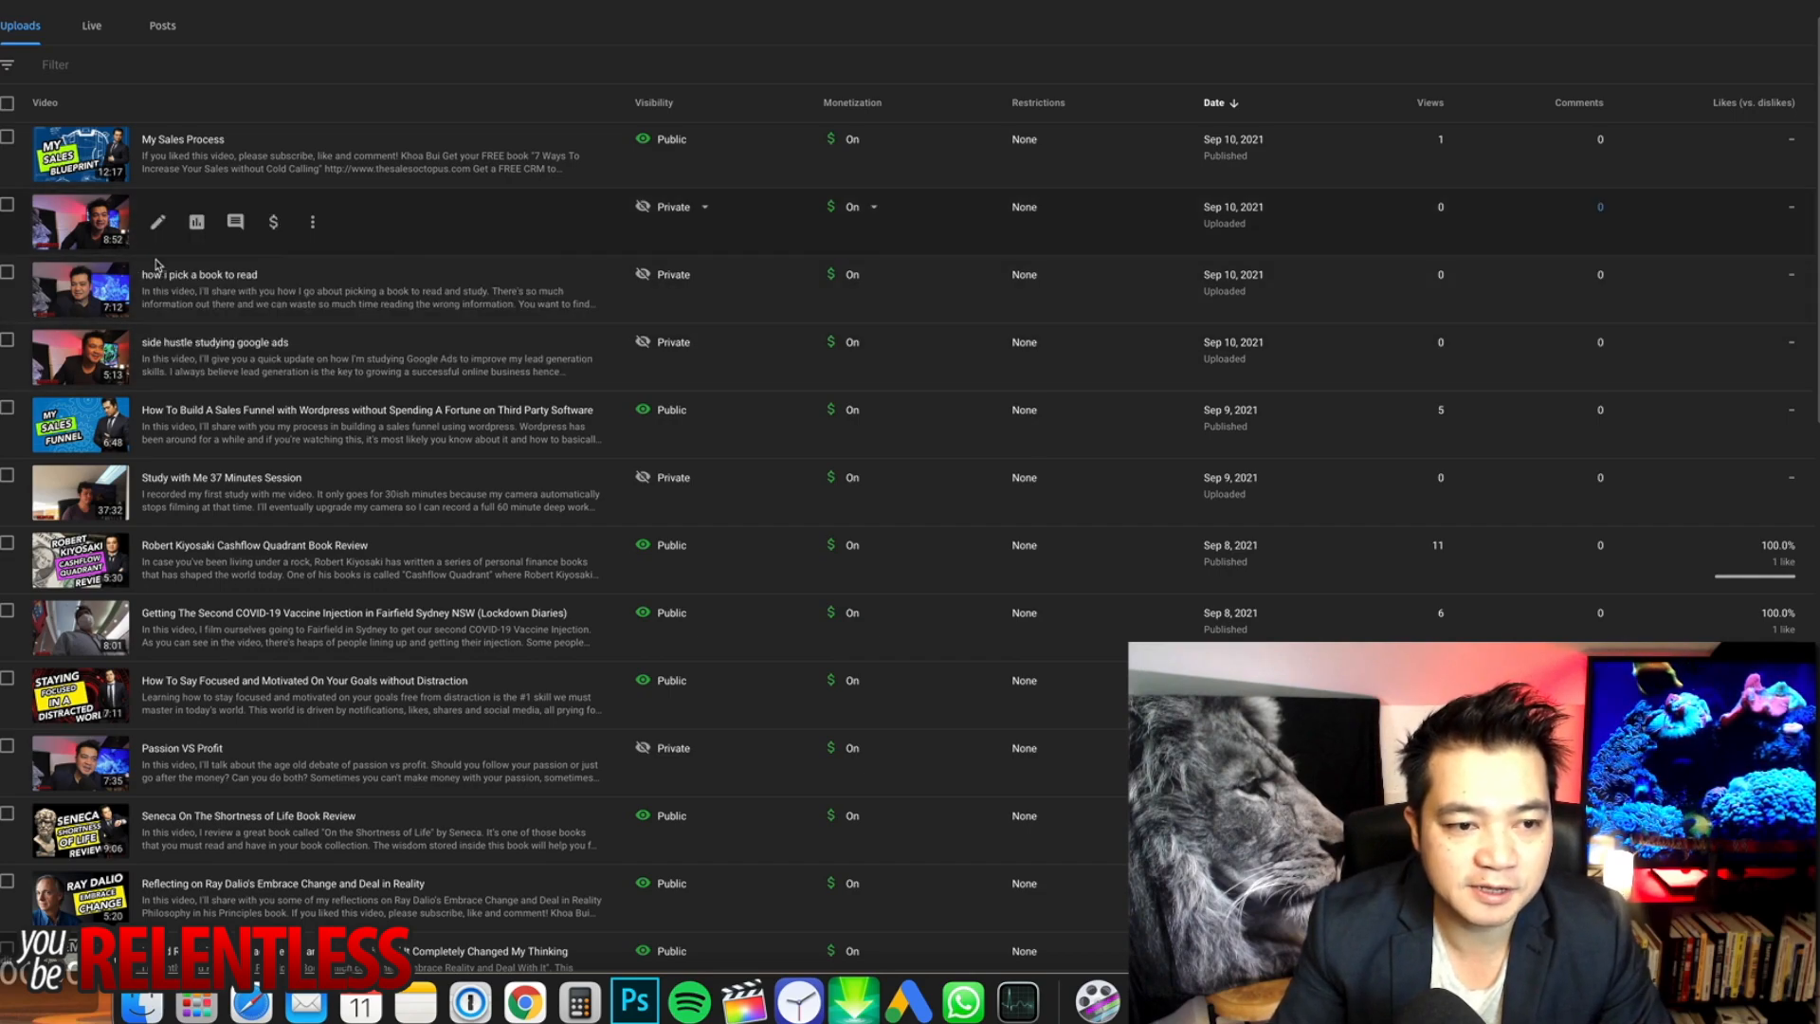
{"action": "scroll", "coordinate": [322, 539], "scroll_direction": "down", "scroll_amount": 5}
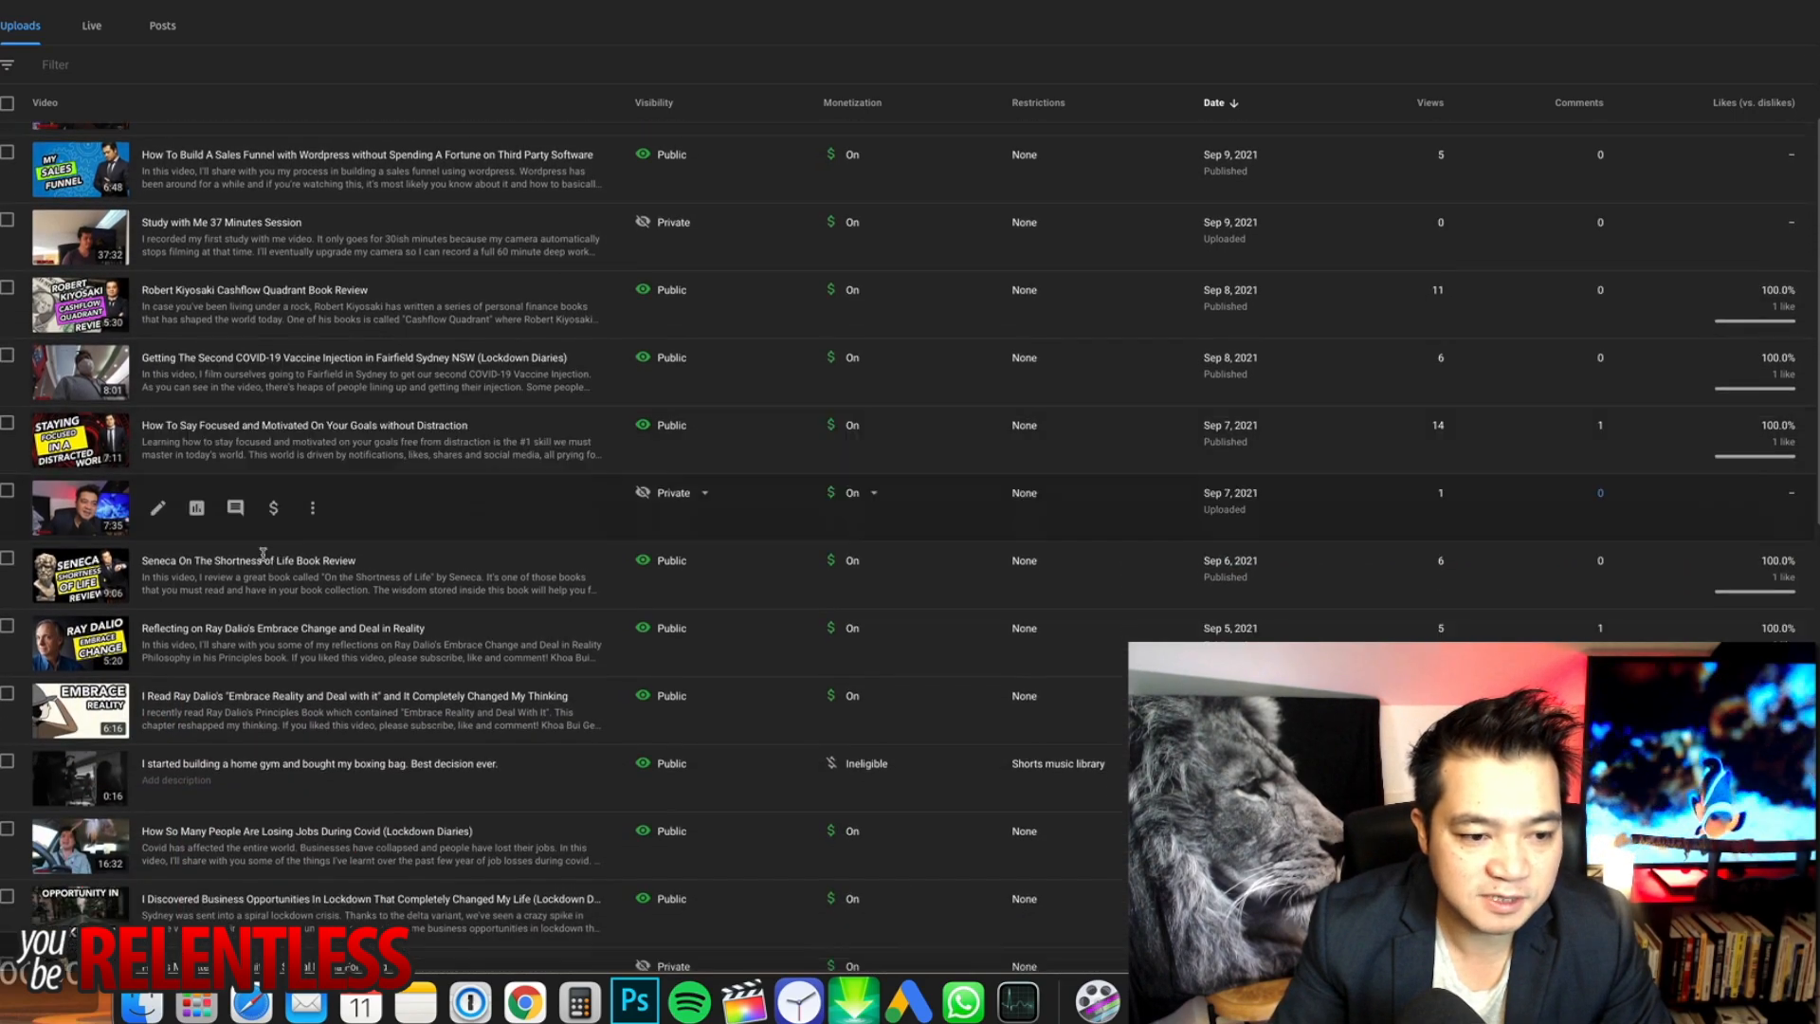
{"action": "scroll", "coordinate": [226, 466], "scroll_direction": "up", "scroll_amount": 5}
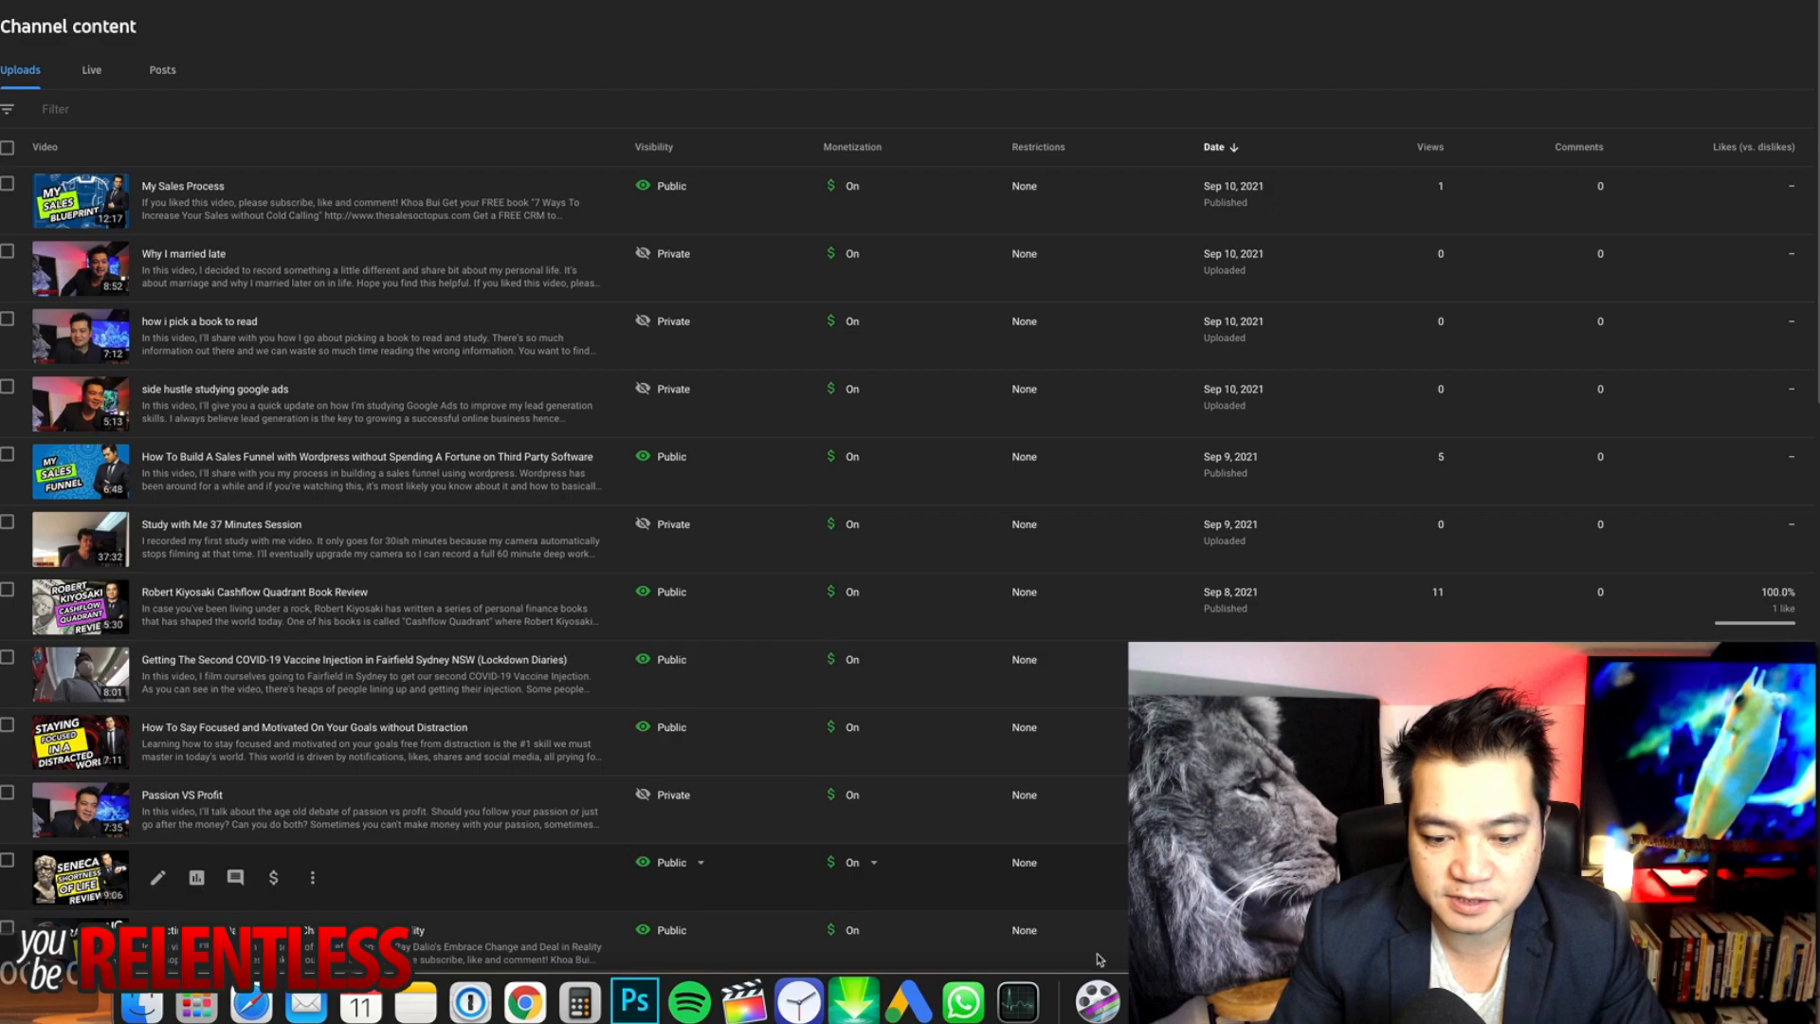
Switch back to Photoshop and show the blueprint, my and sales text layers over the black background.
{"action": "left_click", "coordinate": [632, 1002]}
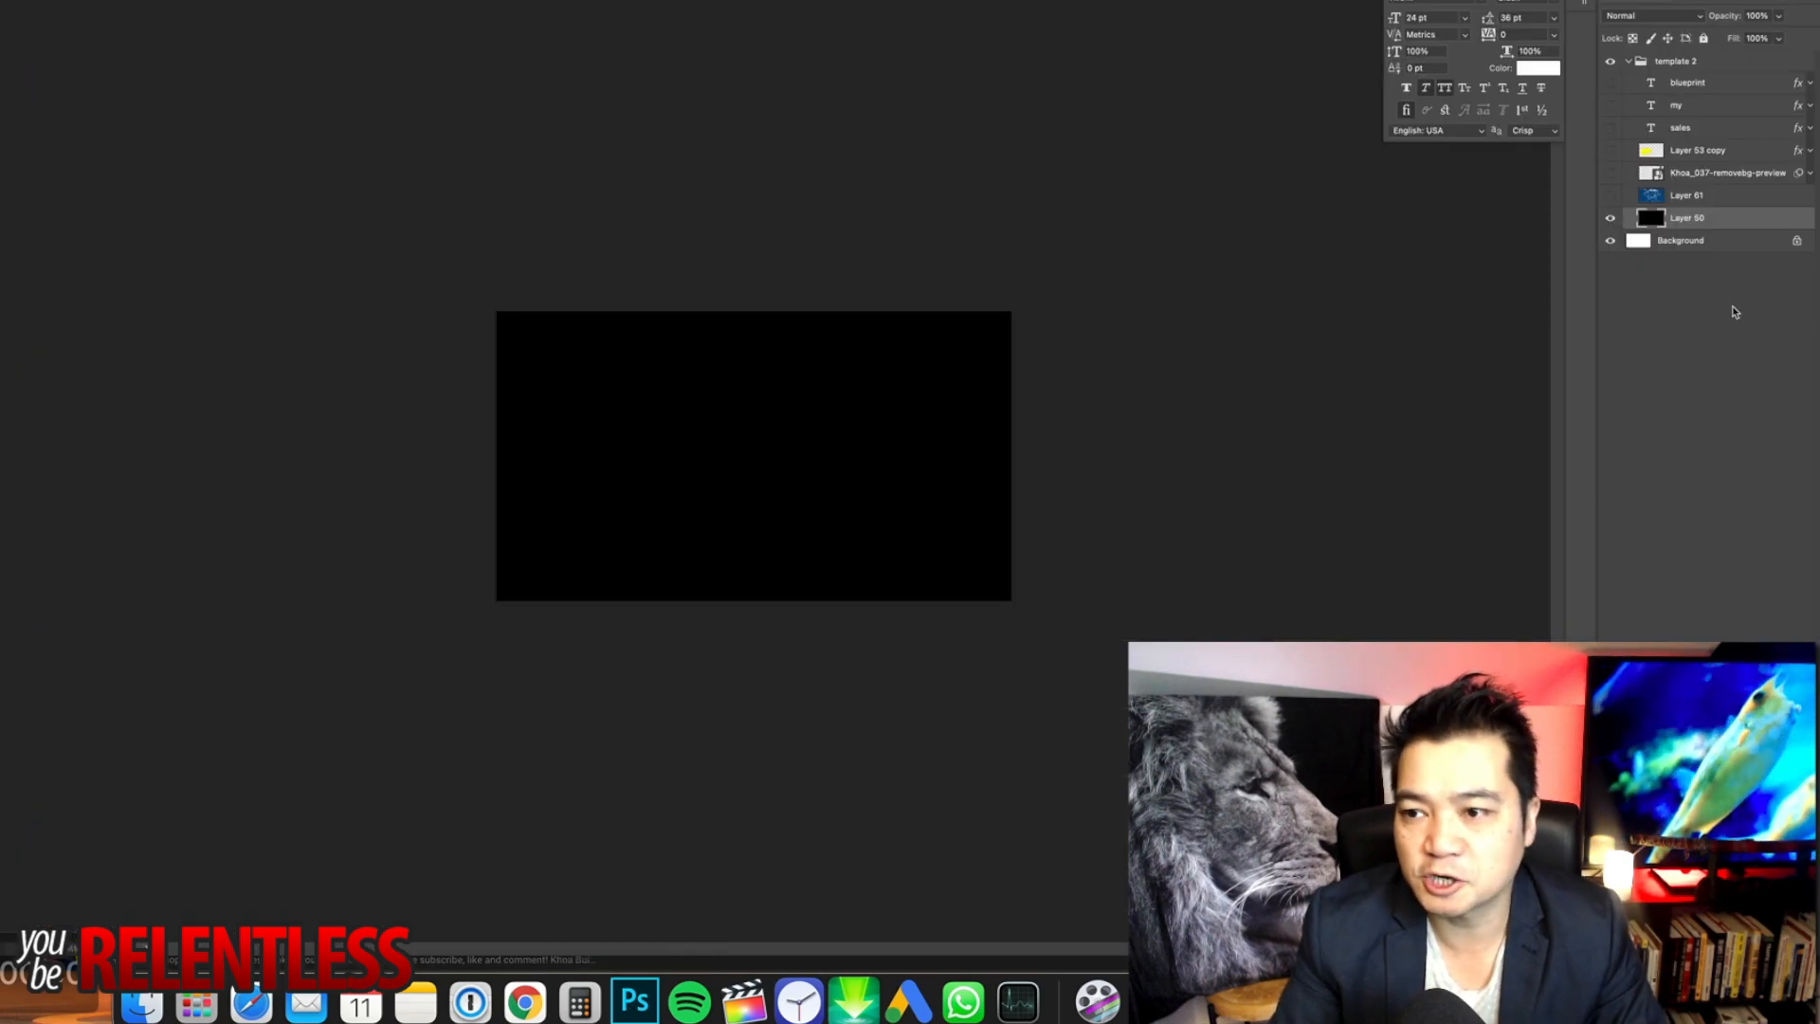
{"action": "left_click", "coordinate": [1609, 83]}
{"action": "left_click", "coordinate": [1609, 105]}
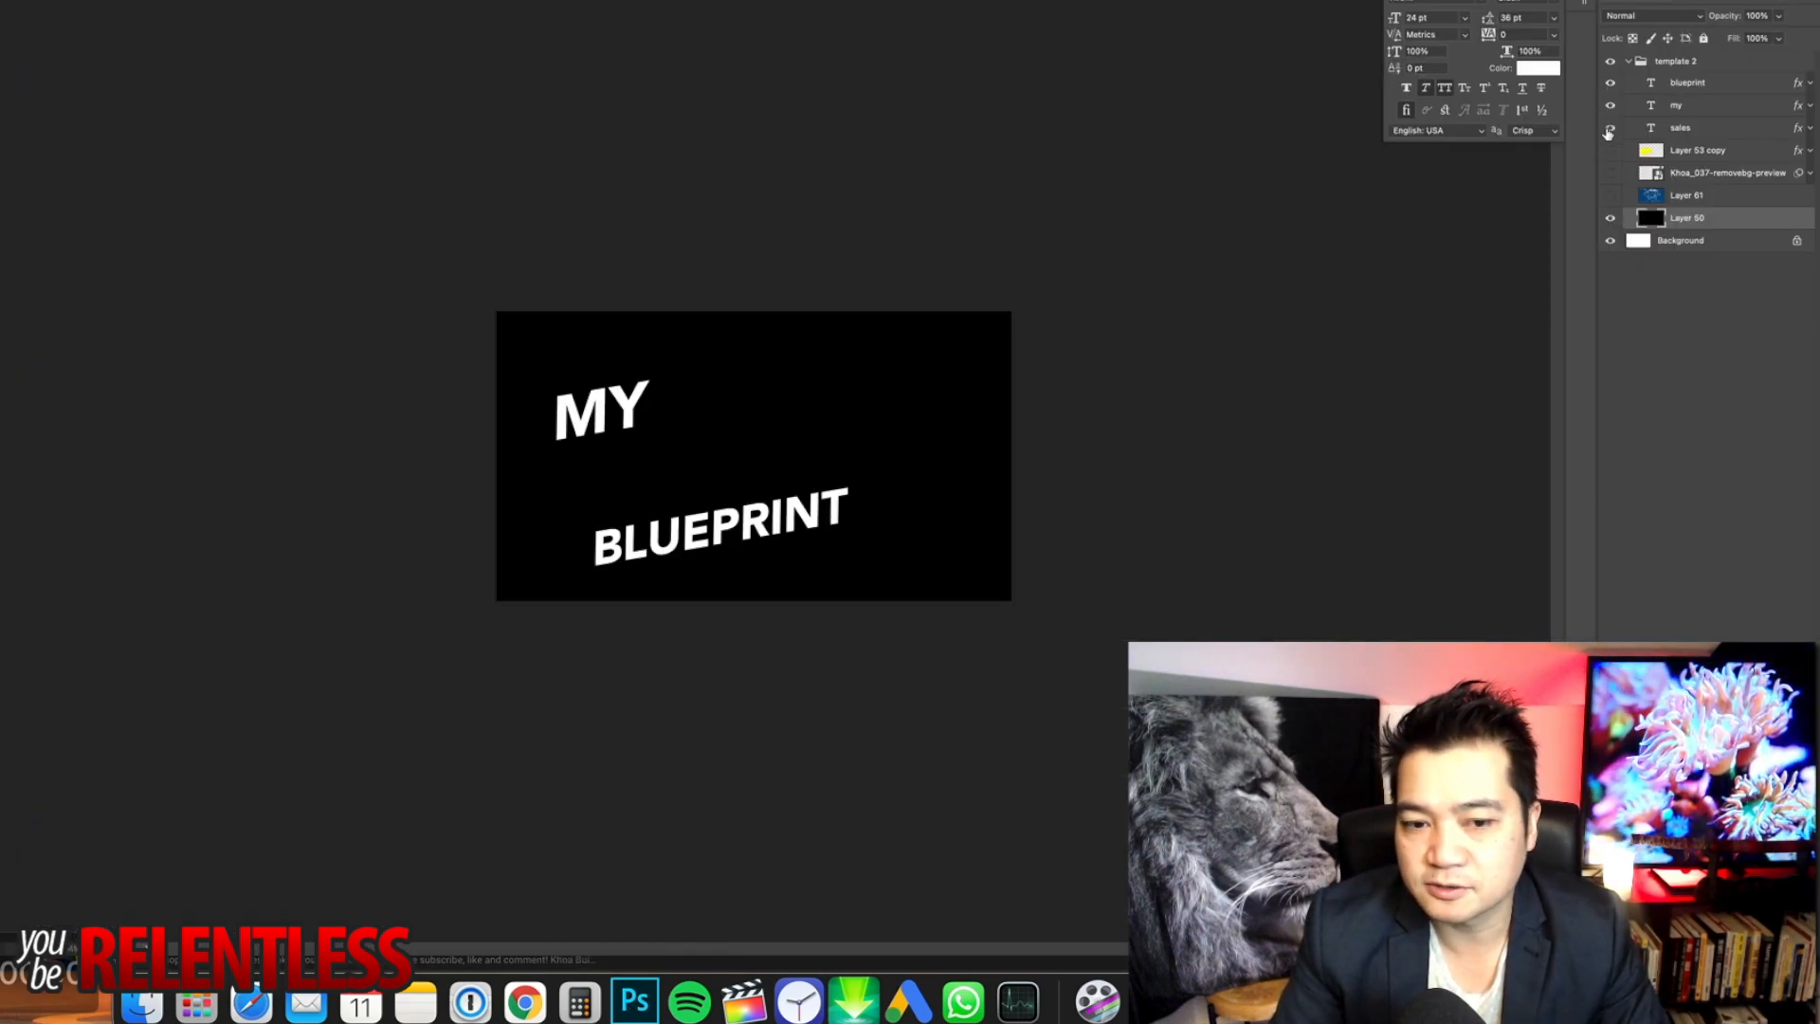
{"action": "left_click", "coordinate": [1609, 127]}
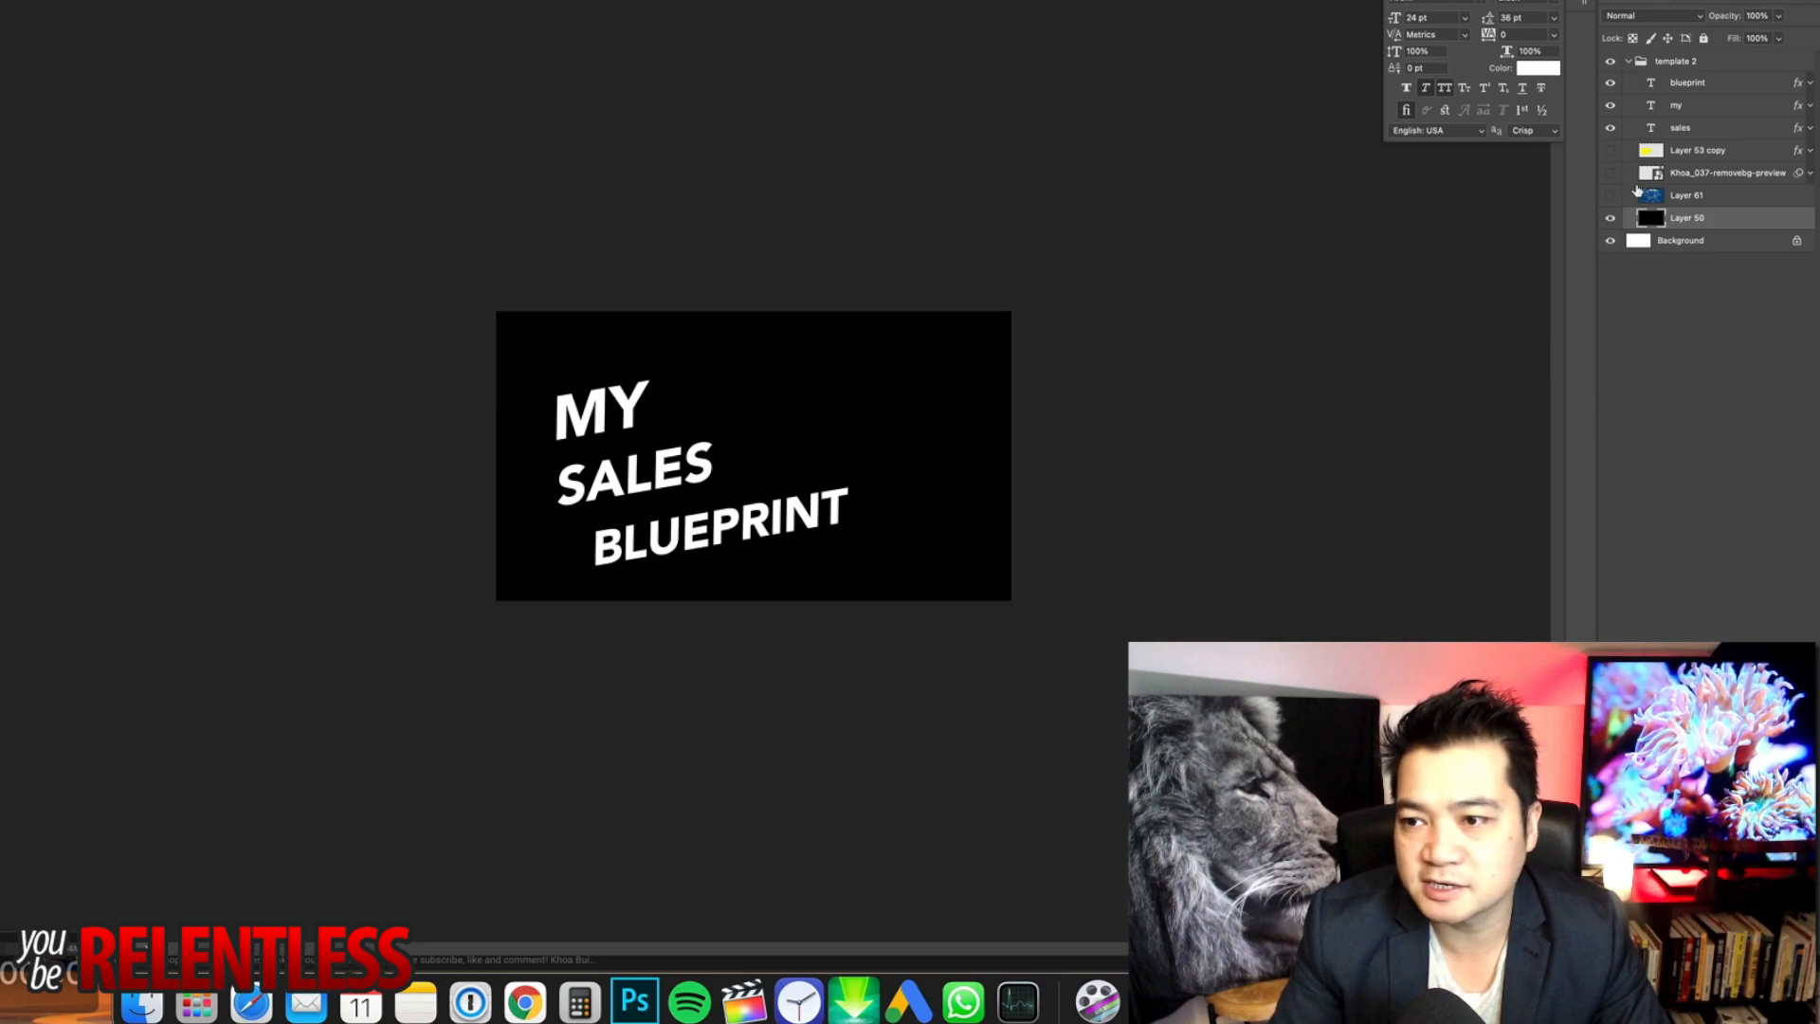
Change the my text layer to HOW I and shift it to line up with the start of SALES.
{"action": "left_click", "coordinate": [1655, 84]}
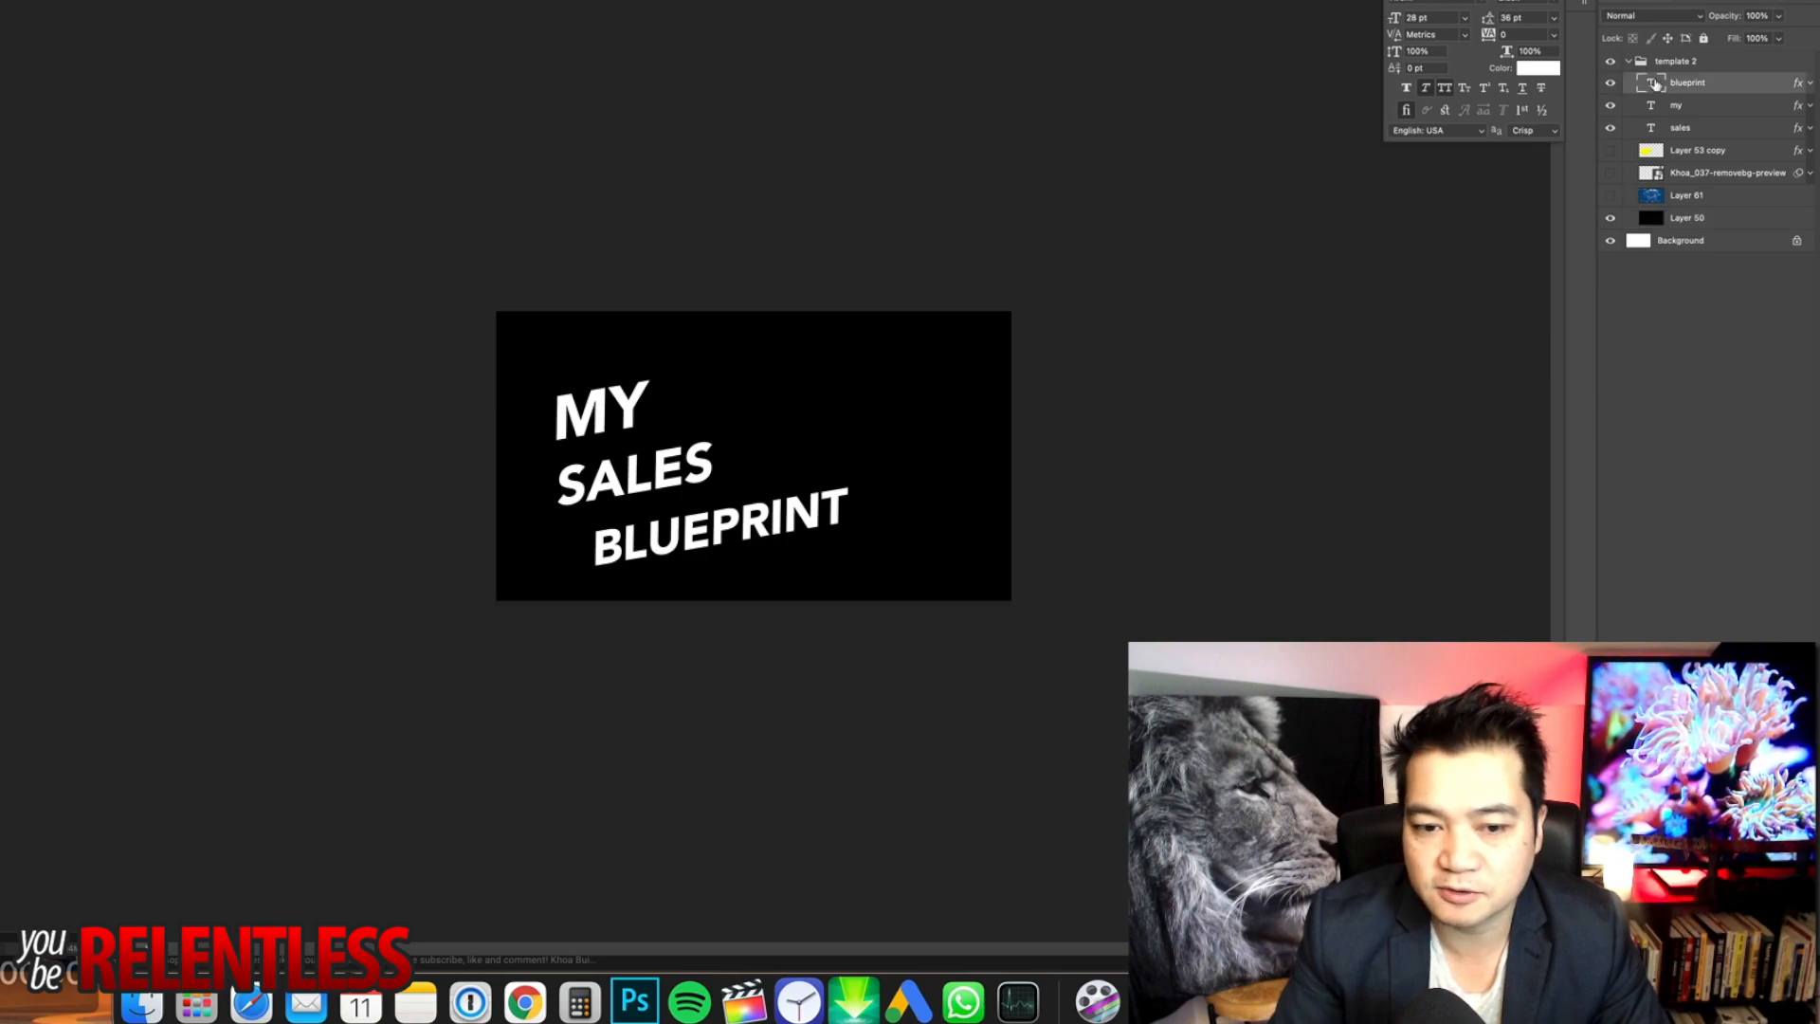
{"action": "left_click", "coordinate": [1652, 133]}
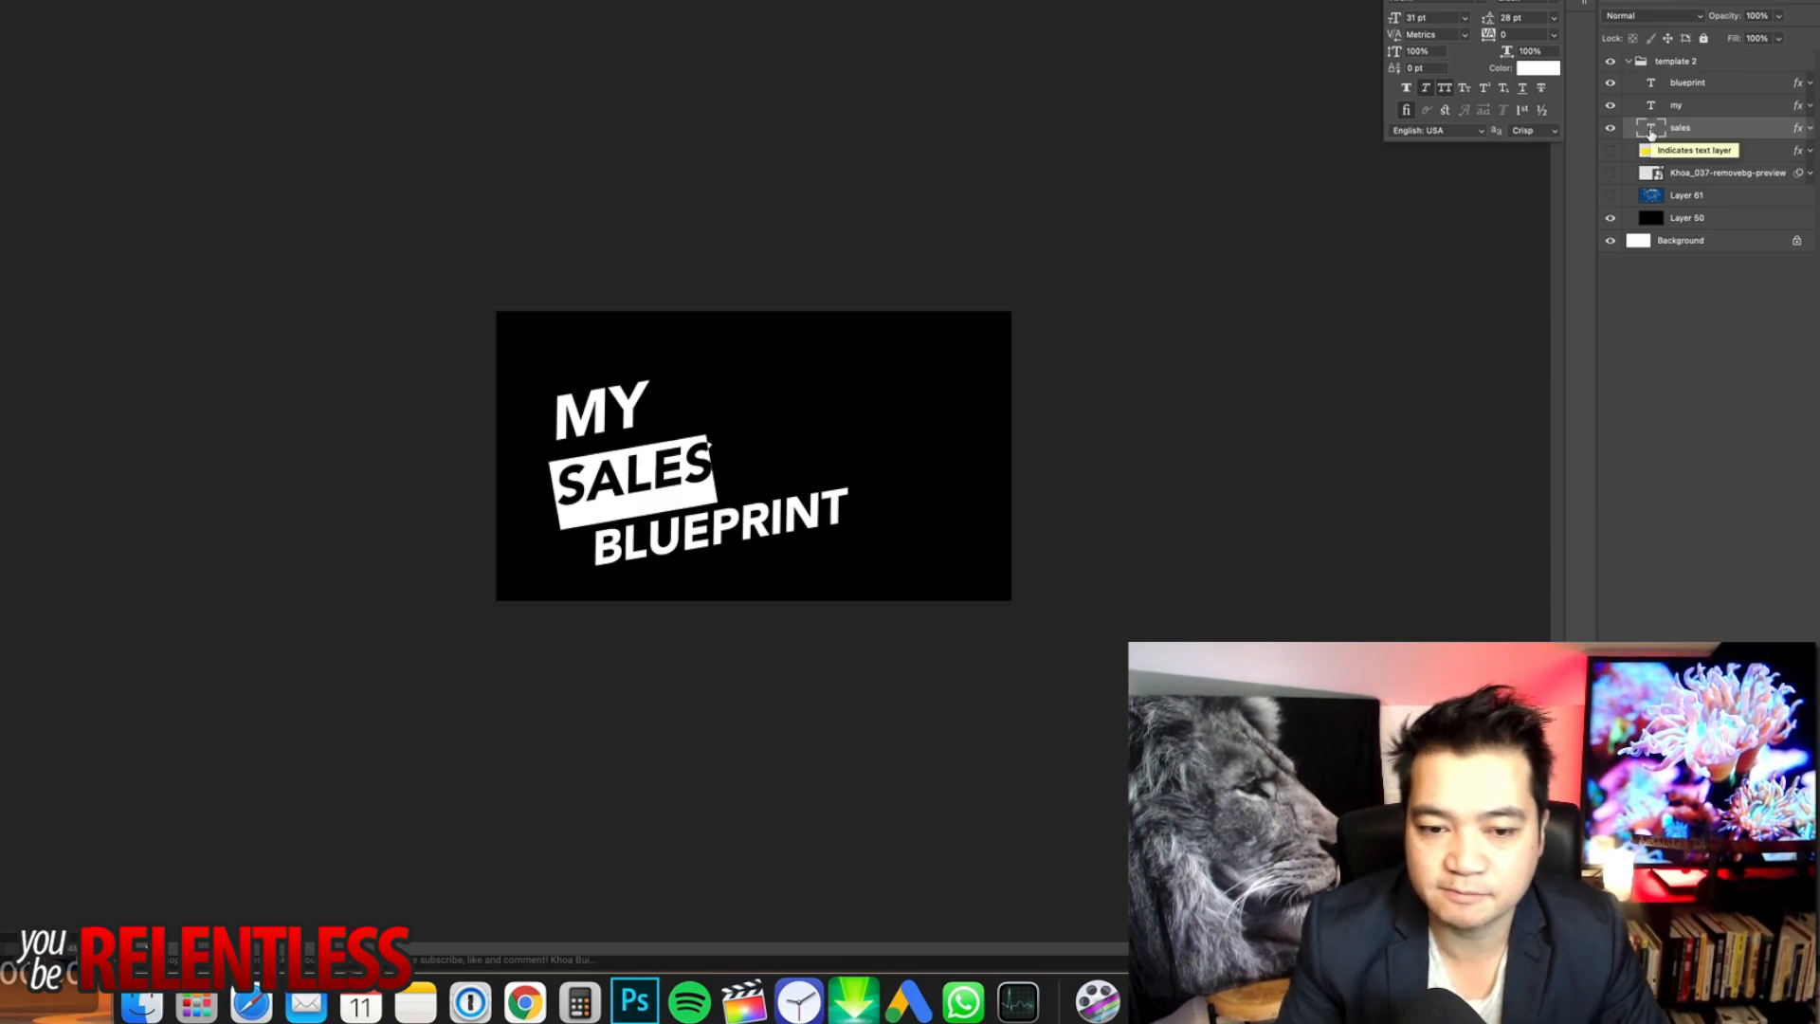
{"action": "left_click", "coordinate": [1648, 108]}
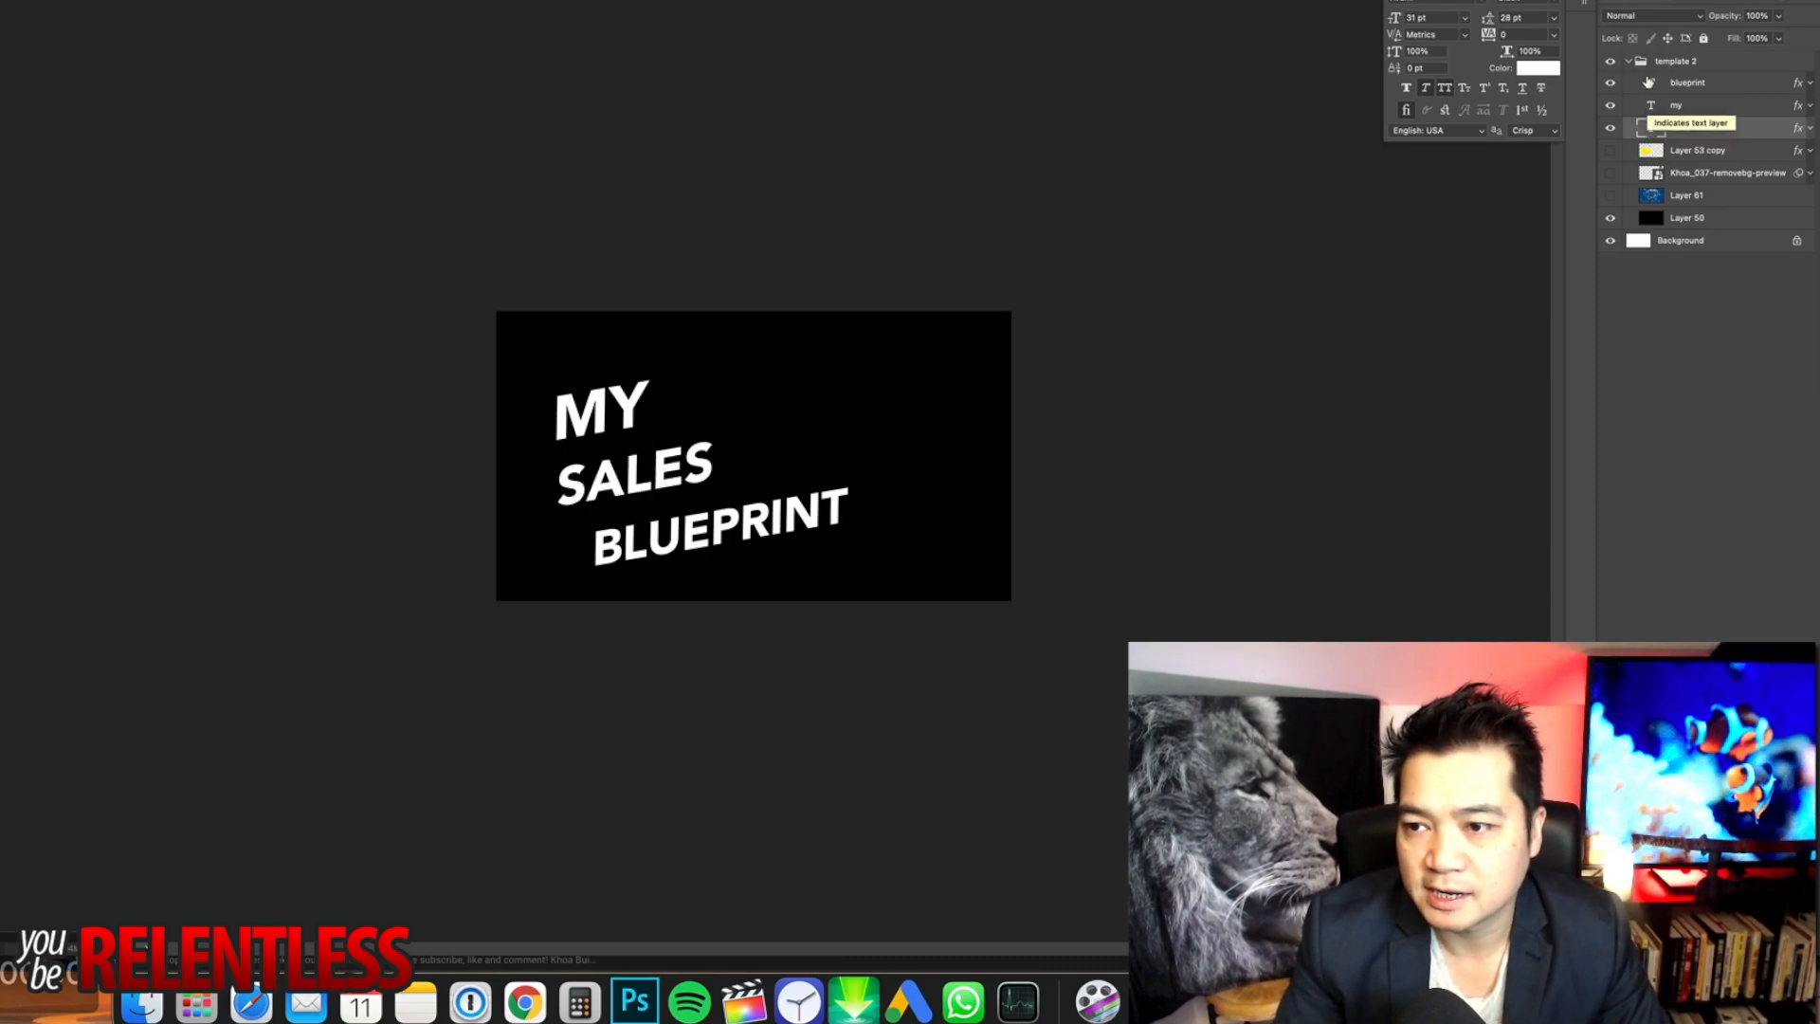
{"action": "left_click", "coordinate": [1649, 106]}
{"action": "double_click", "coordinate": [1649, 107]}
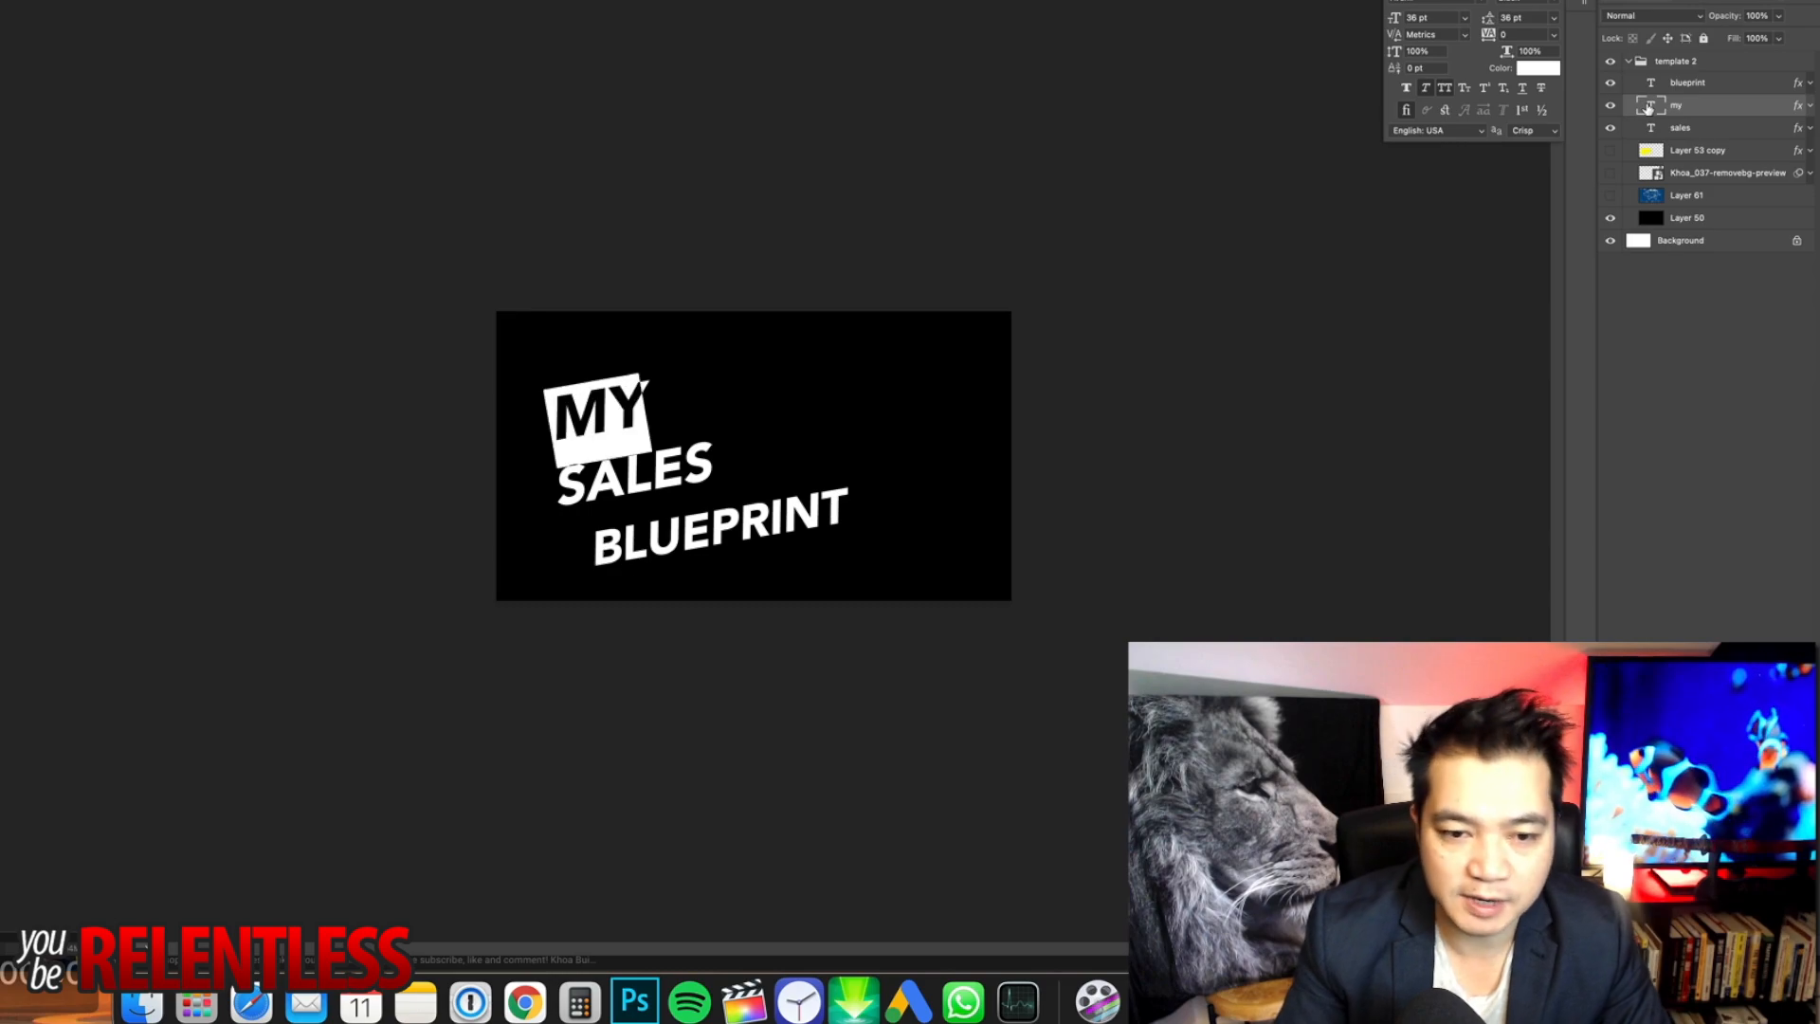
{"action": "type", "text": "HOW I"}
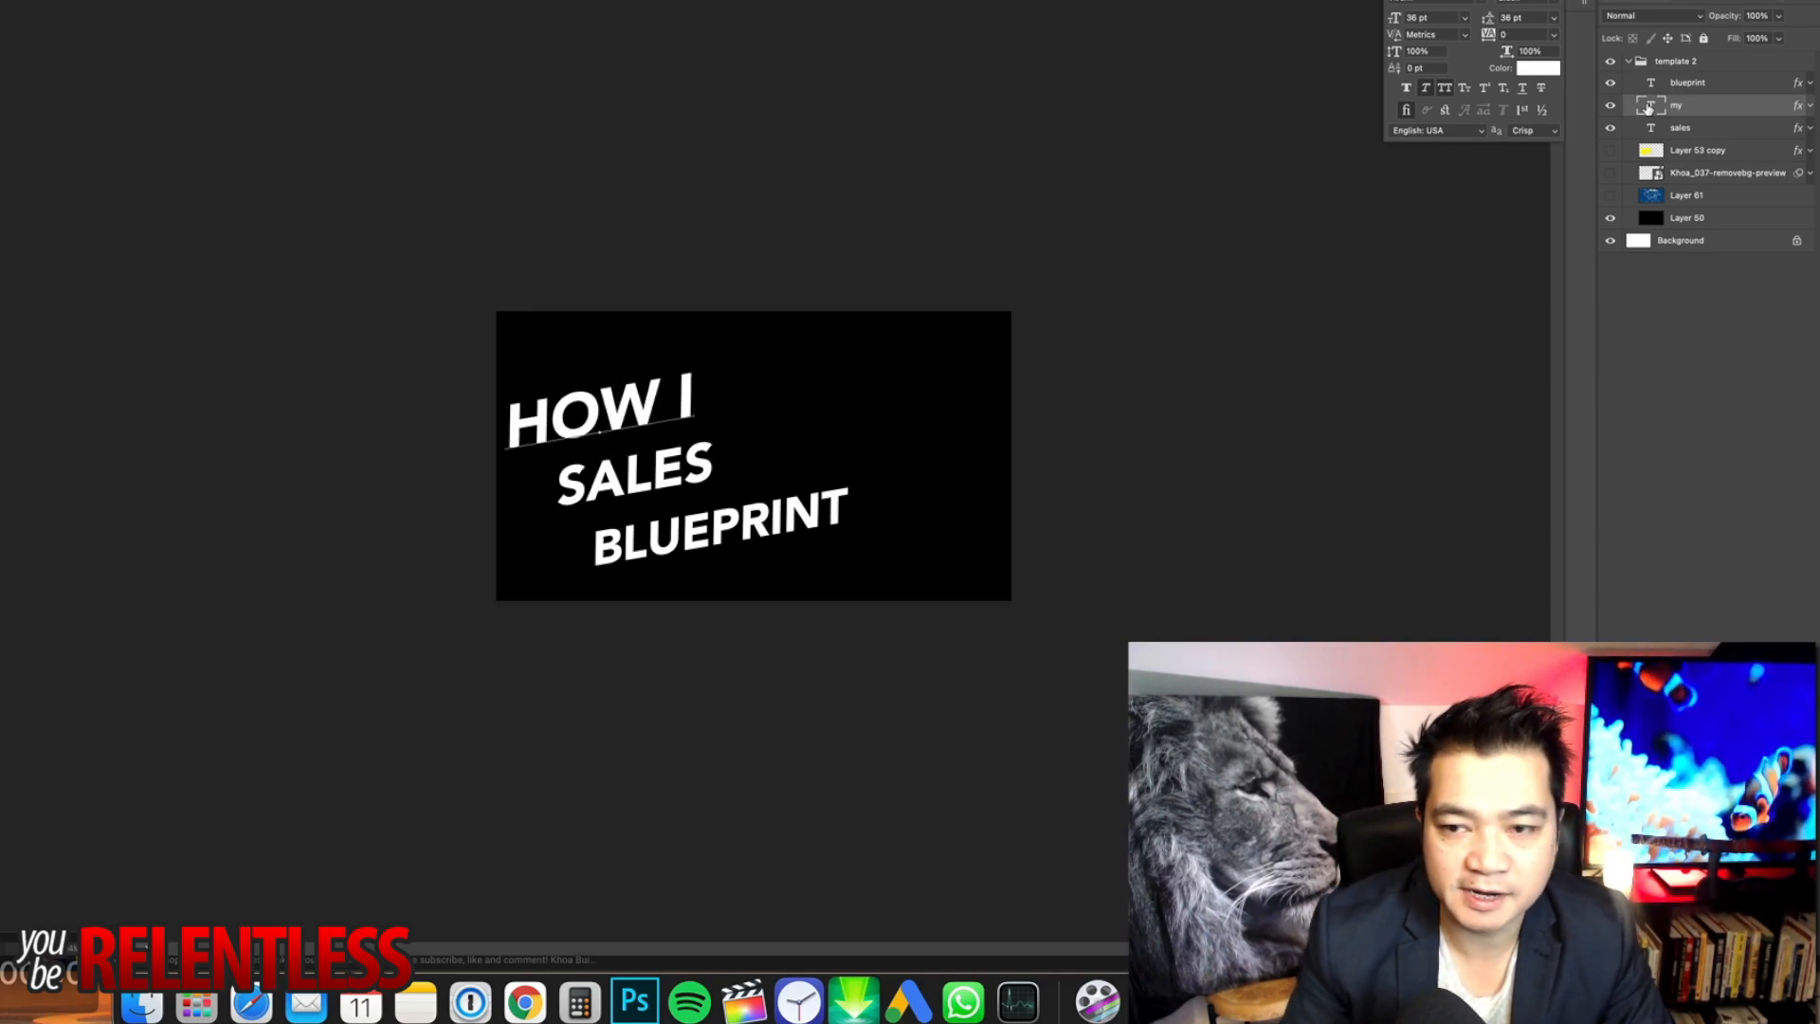
{"action": "left_click", "coordinate": [1717, 108]}
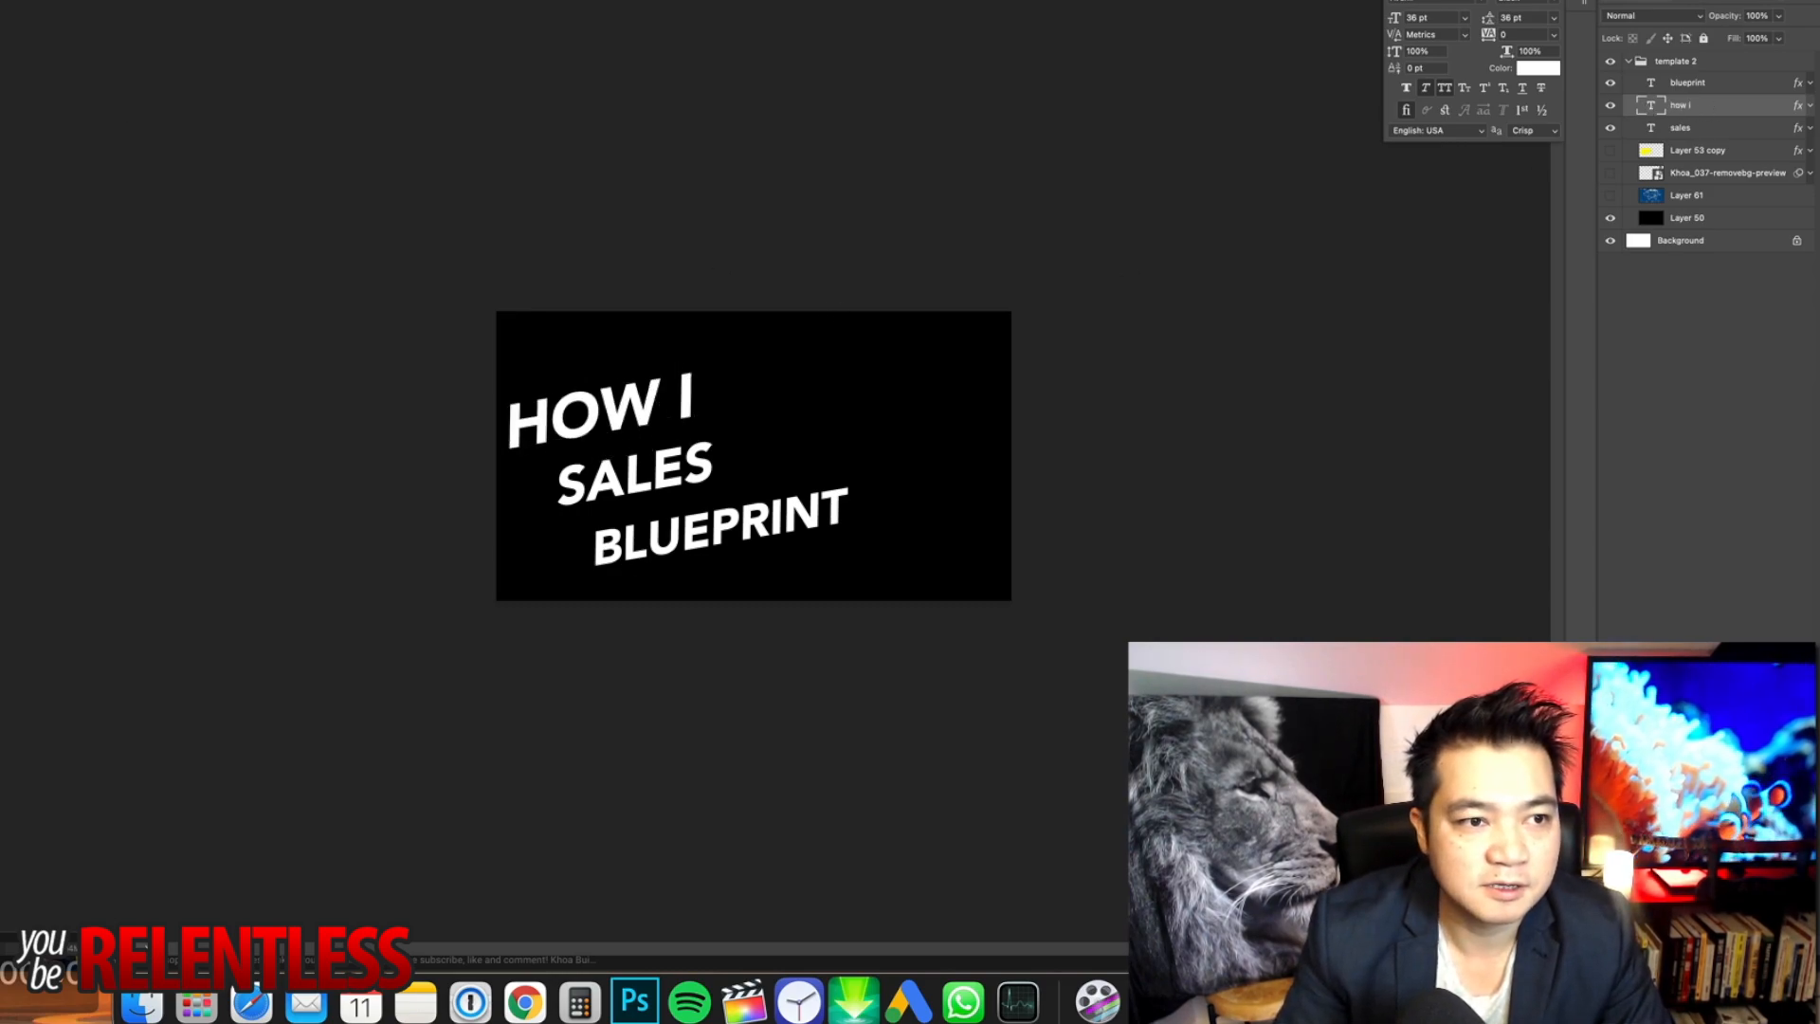
{"action": "left_click_drag", "start_coordinate": [615, 425], "coordinate": [664, 416]}
Replace the wording of the blueprint text layer with BOOK.
{"action": "left_click", "coordinate": [1651, 84]}
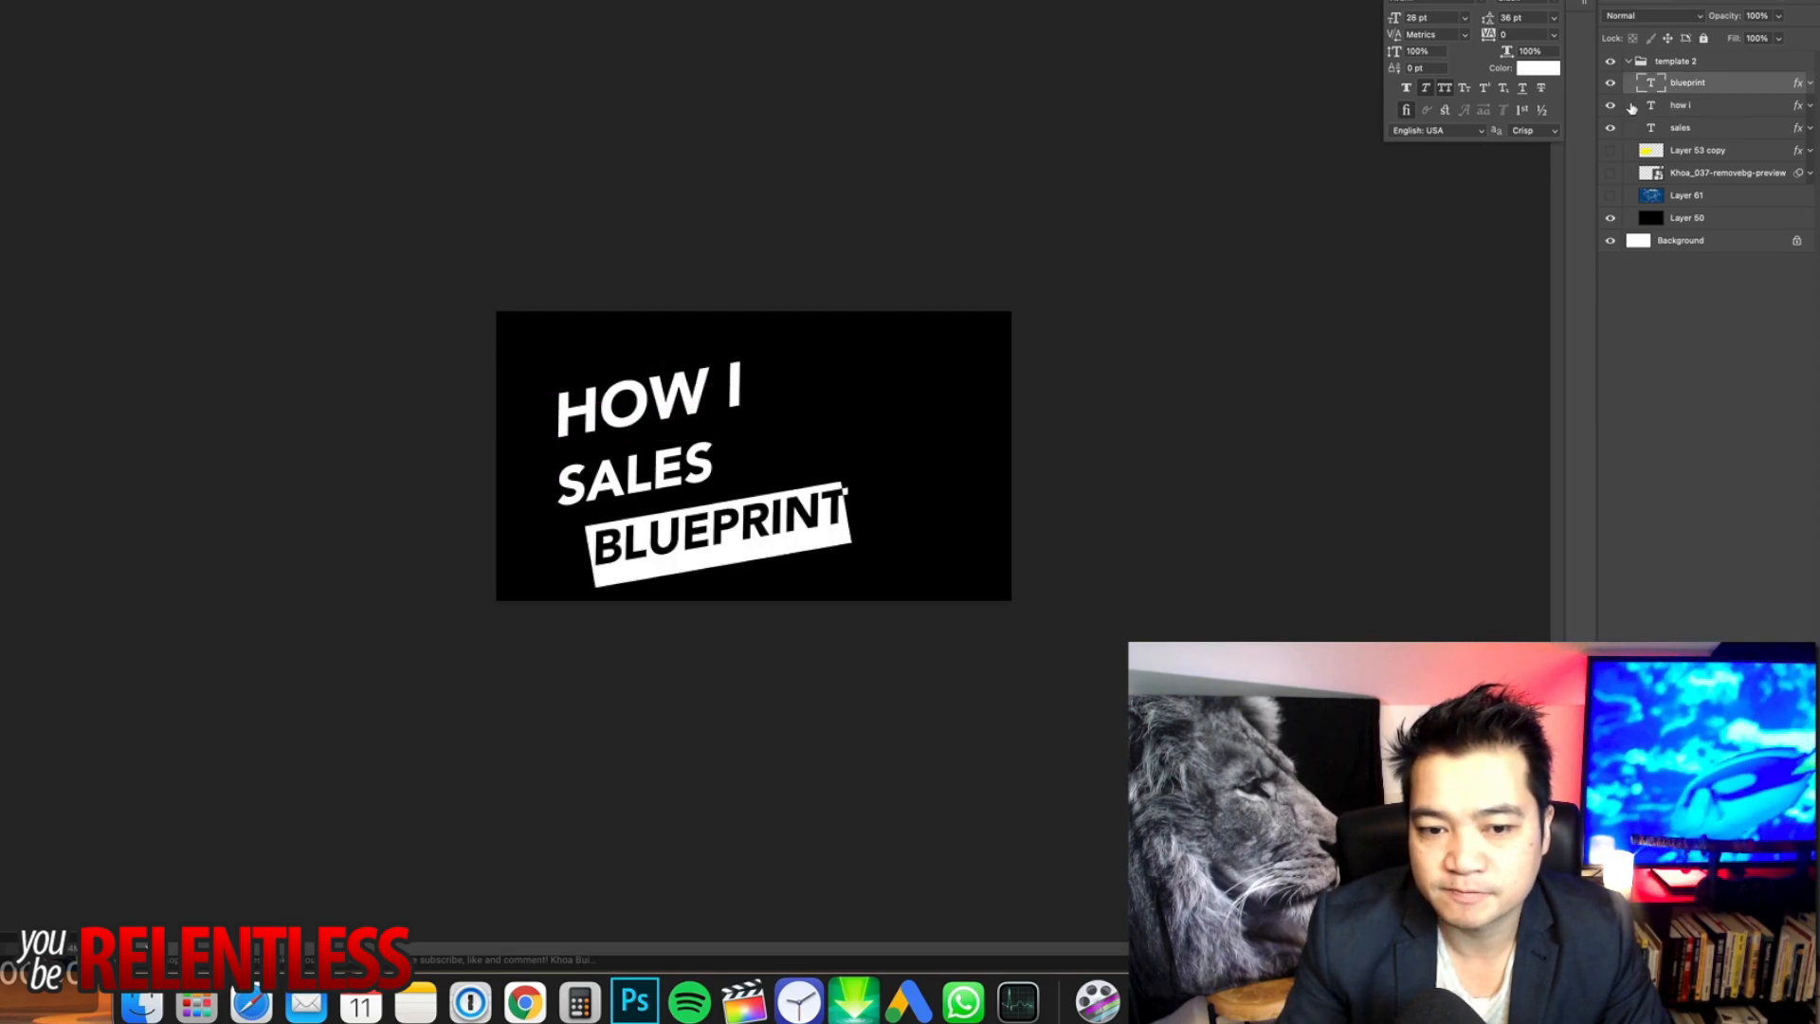
{"action": "type", "text": "BOOK"}
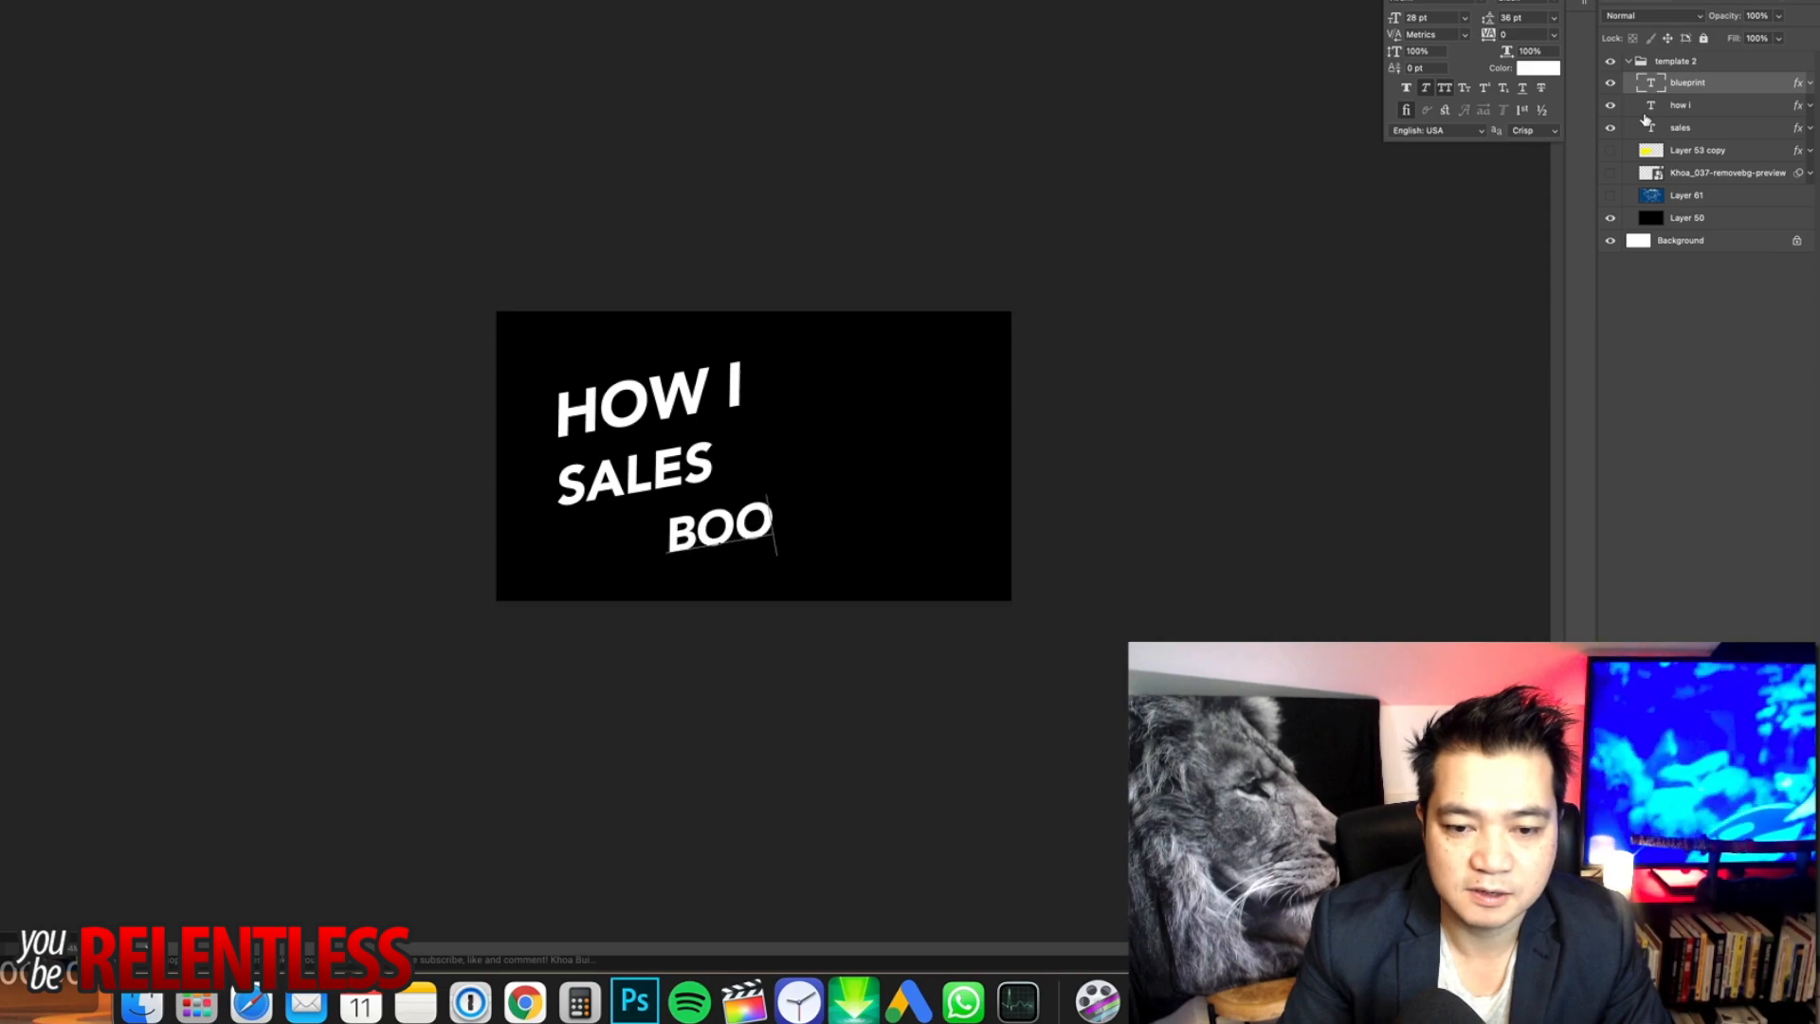
{"action": "left_click", "coordinate": [1704, 86]}
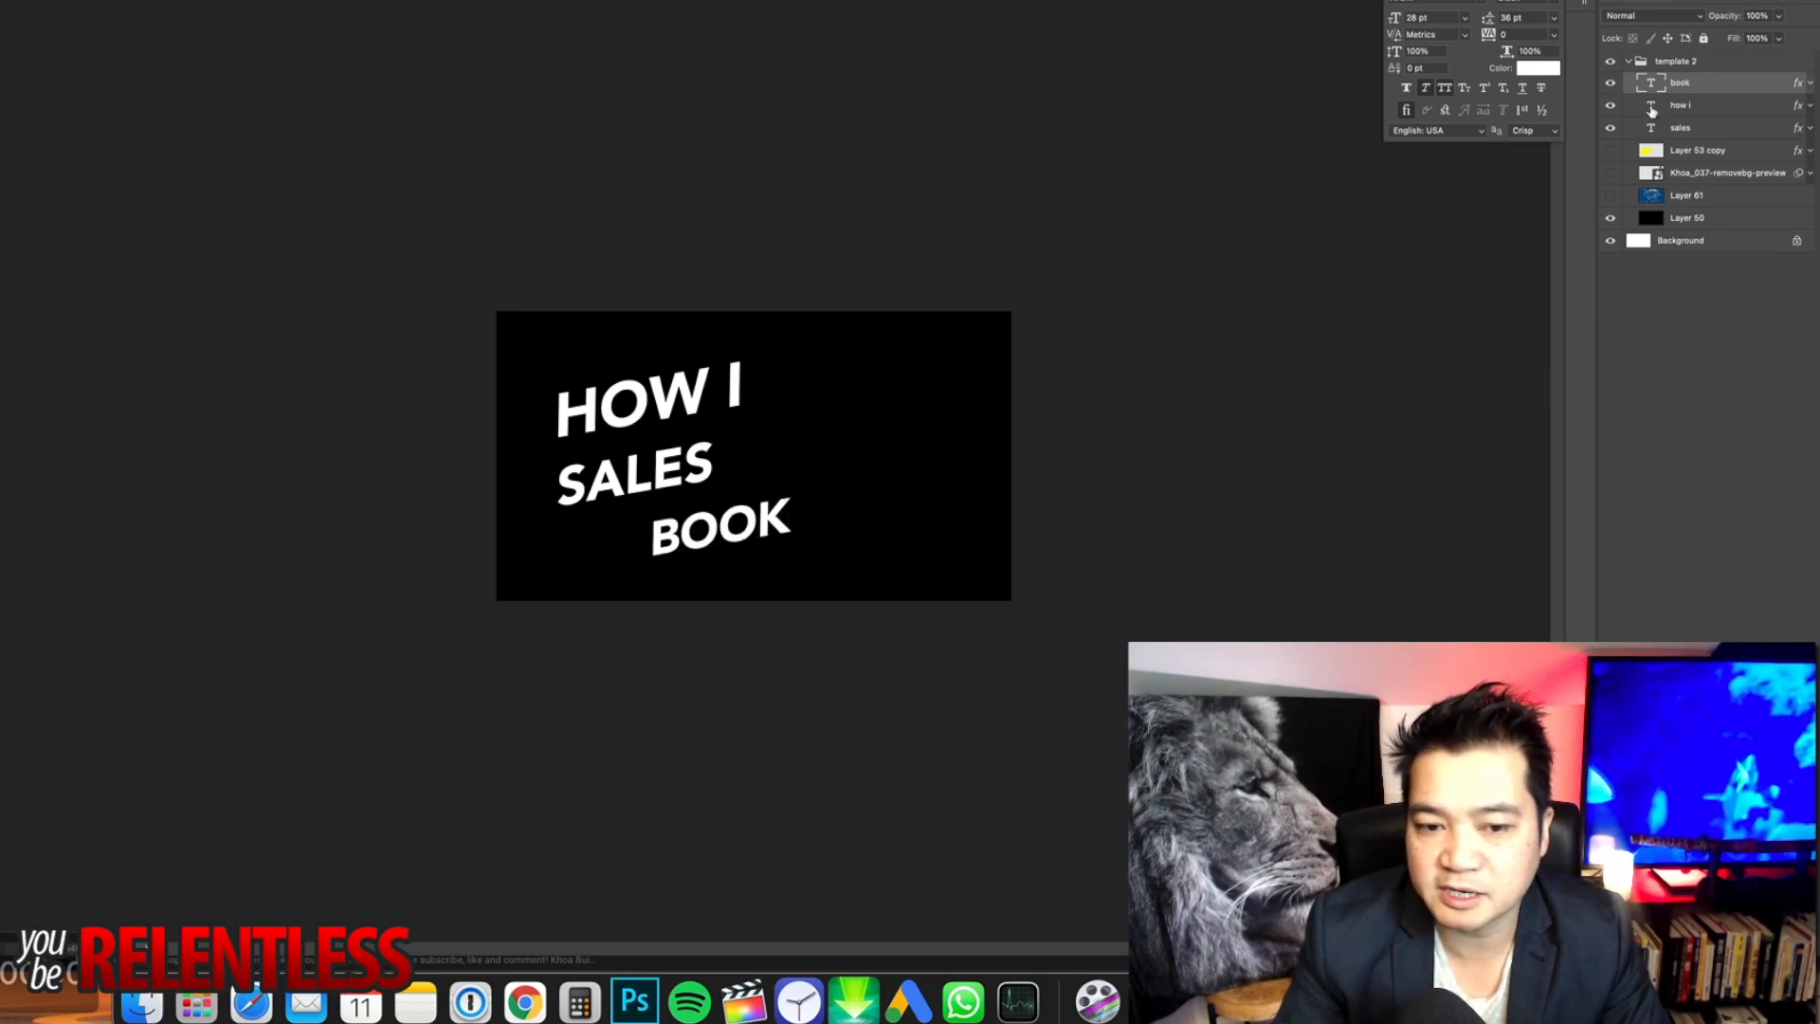
Replace the wording of the sales text layer with FILTER MY.
{"action": "left_click", "coordinate": [1651, 107]}
{"action": "left_click", "coordinate": [1653, 128]}
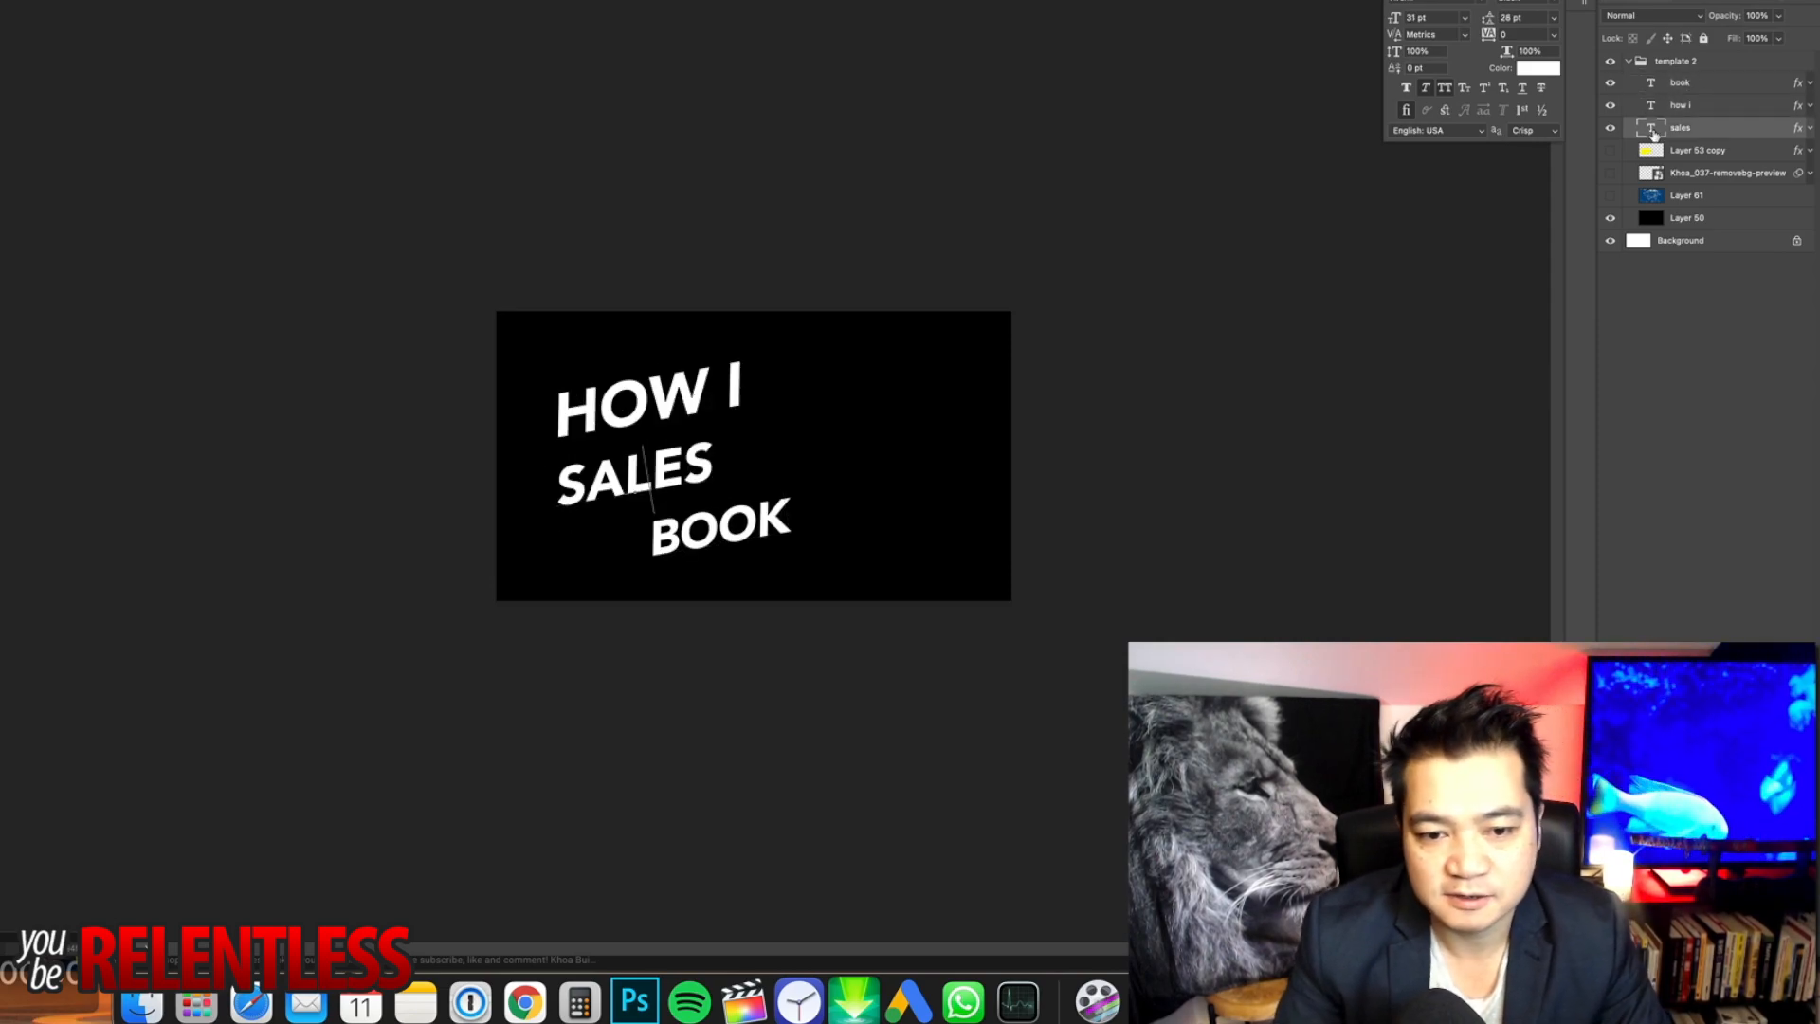
{"action": "type", "text": "FILTER"}
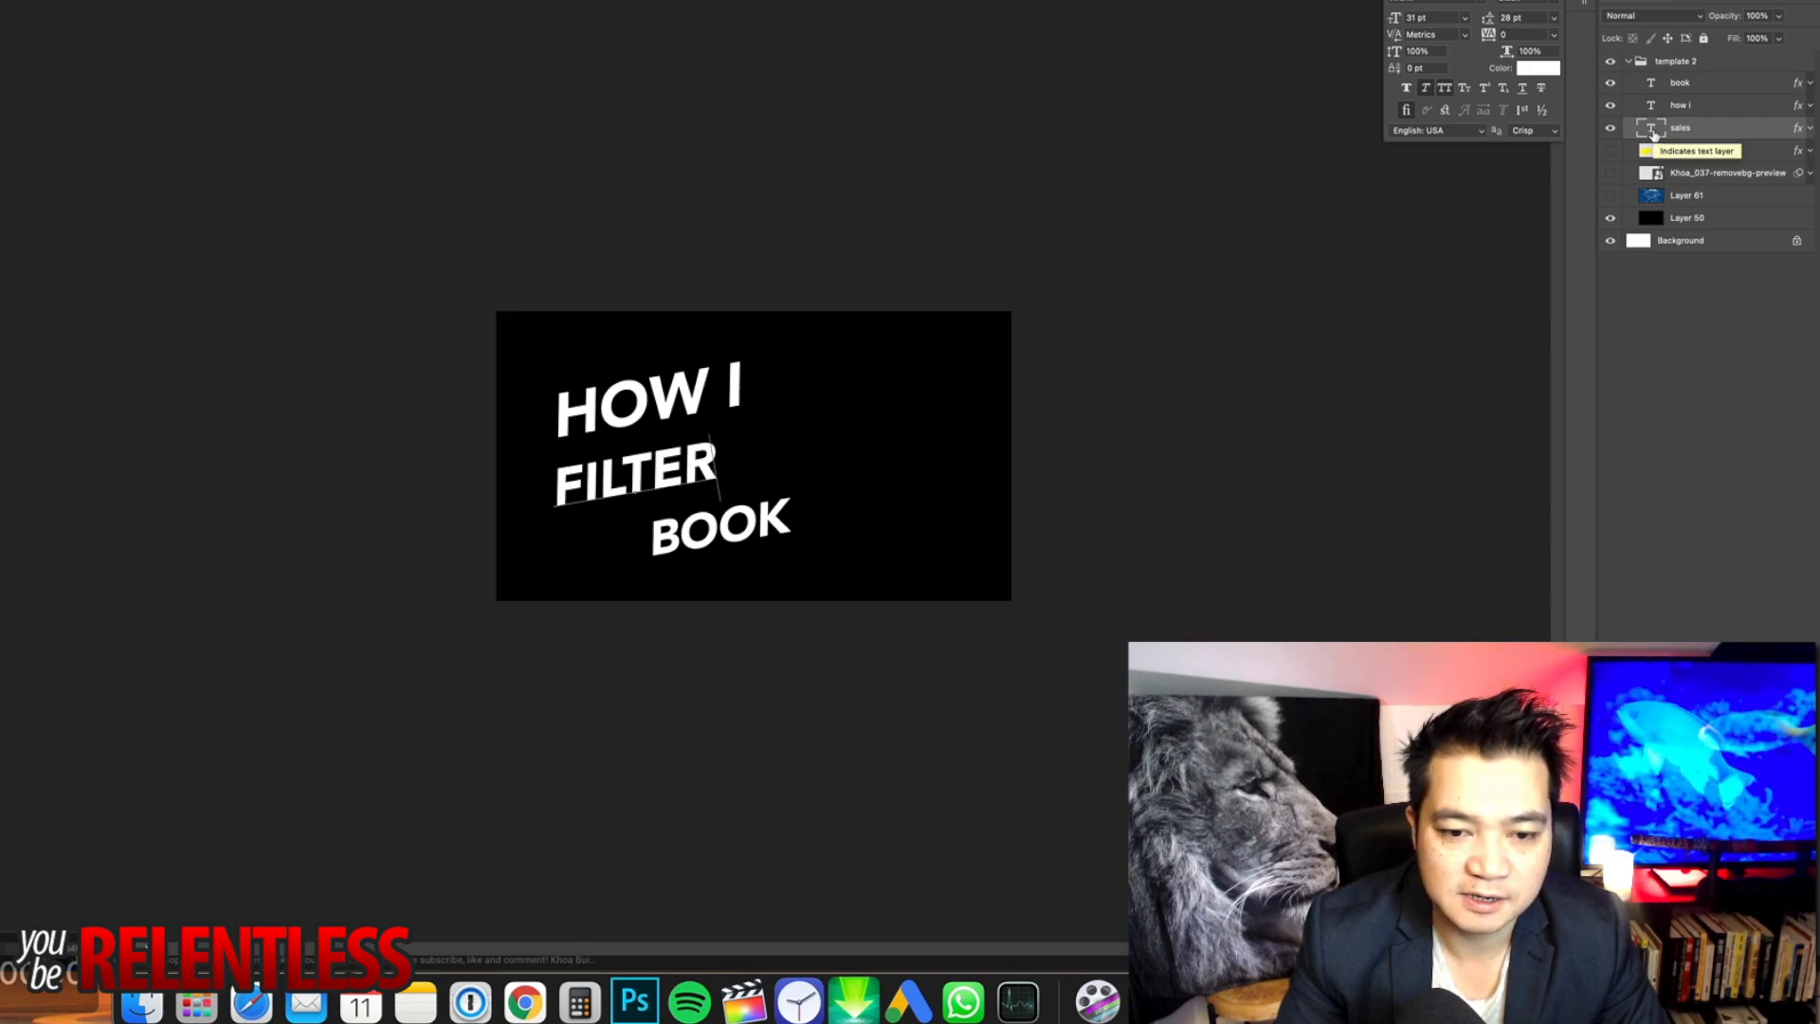
{"action": "type", "text": " MY"}
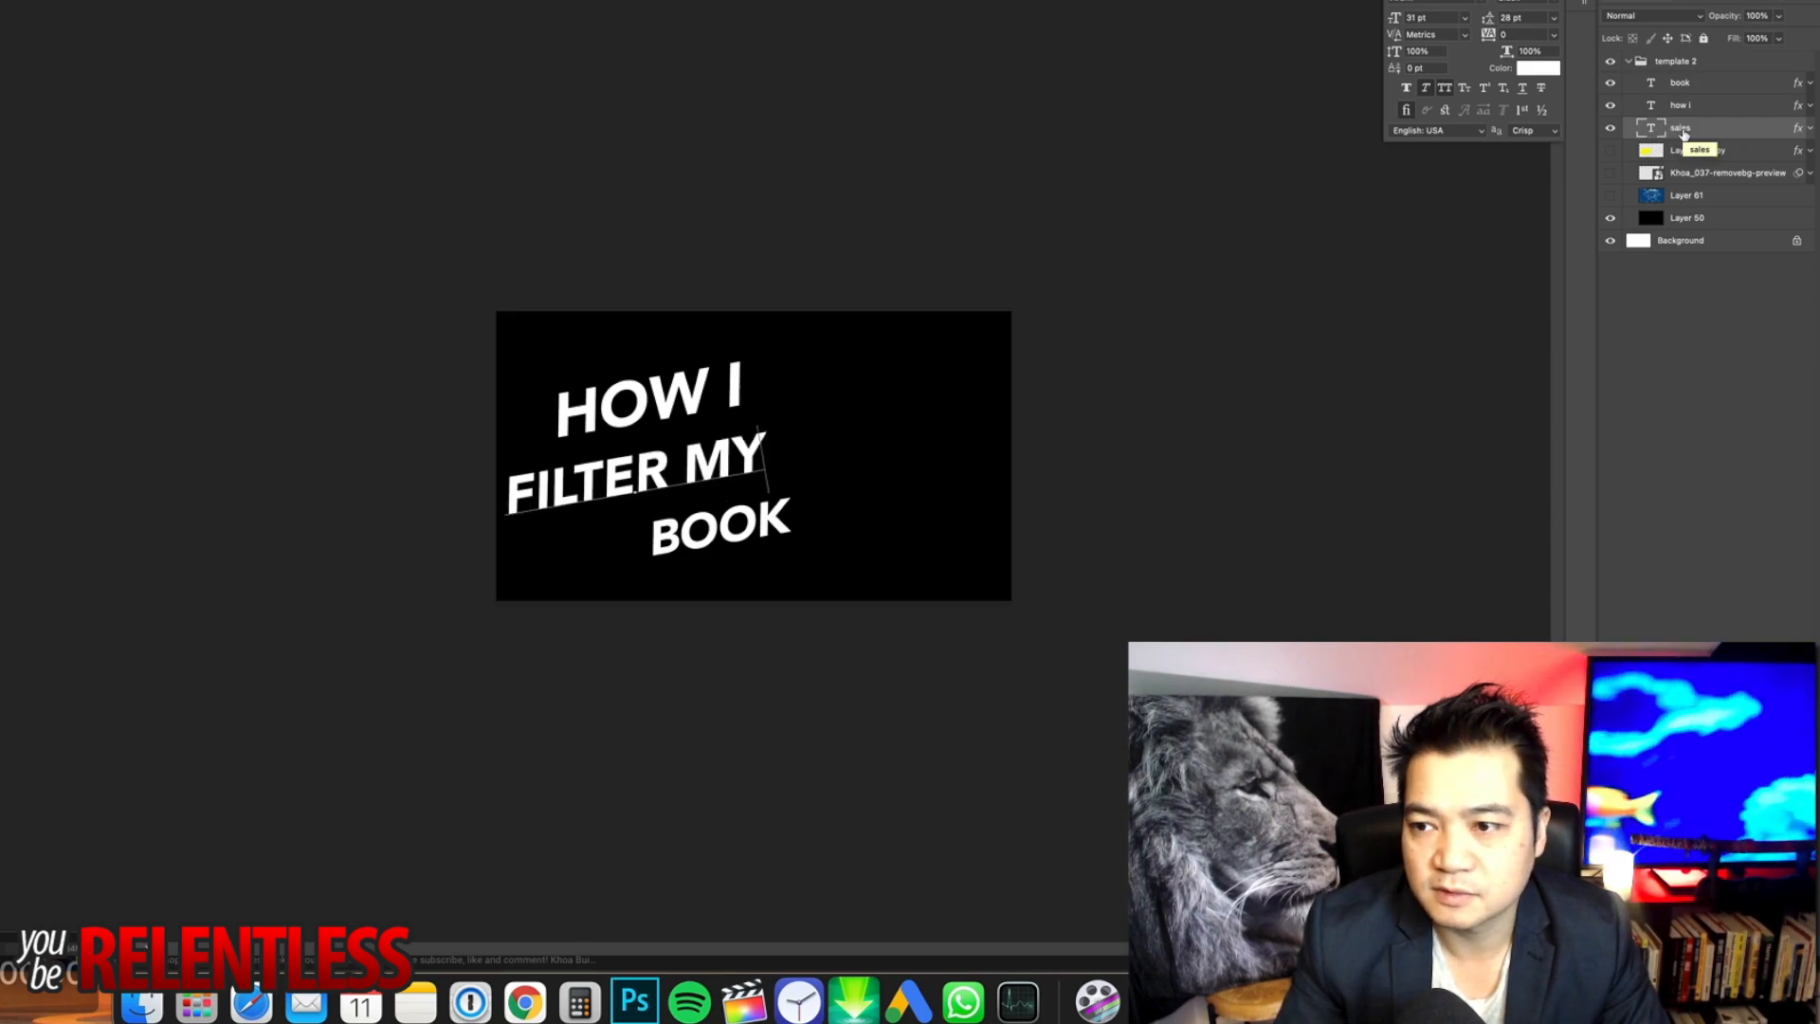
Change the thumbnail's middle text line to SELECT and its top text line to HOW TO.
{"action": "double_click", "coordinate": [1652, 132]}
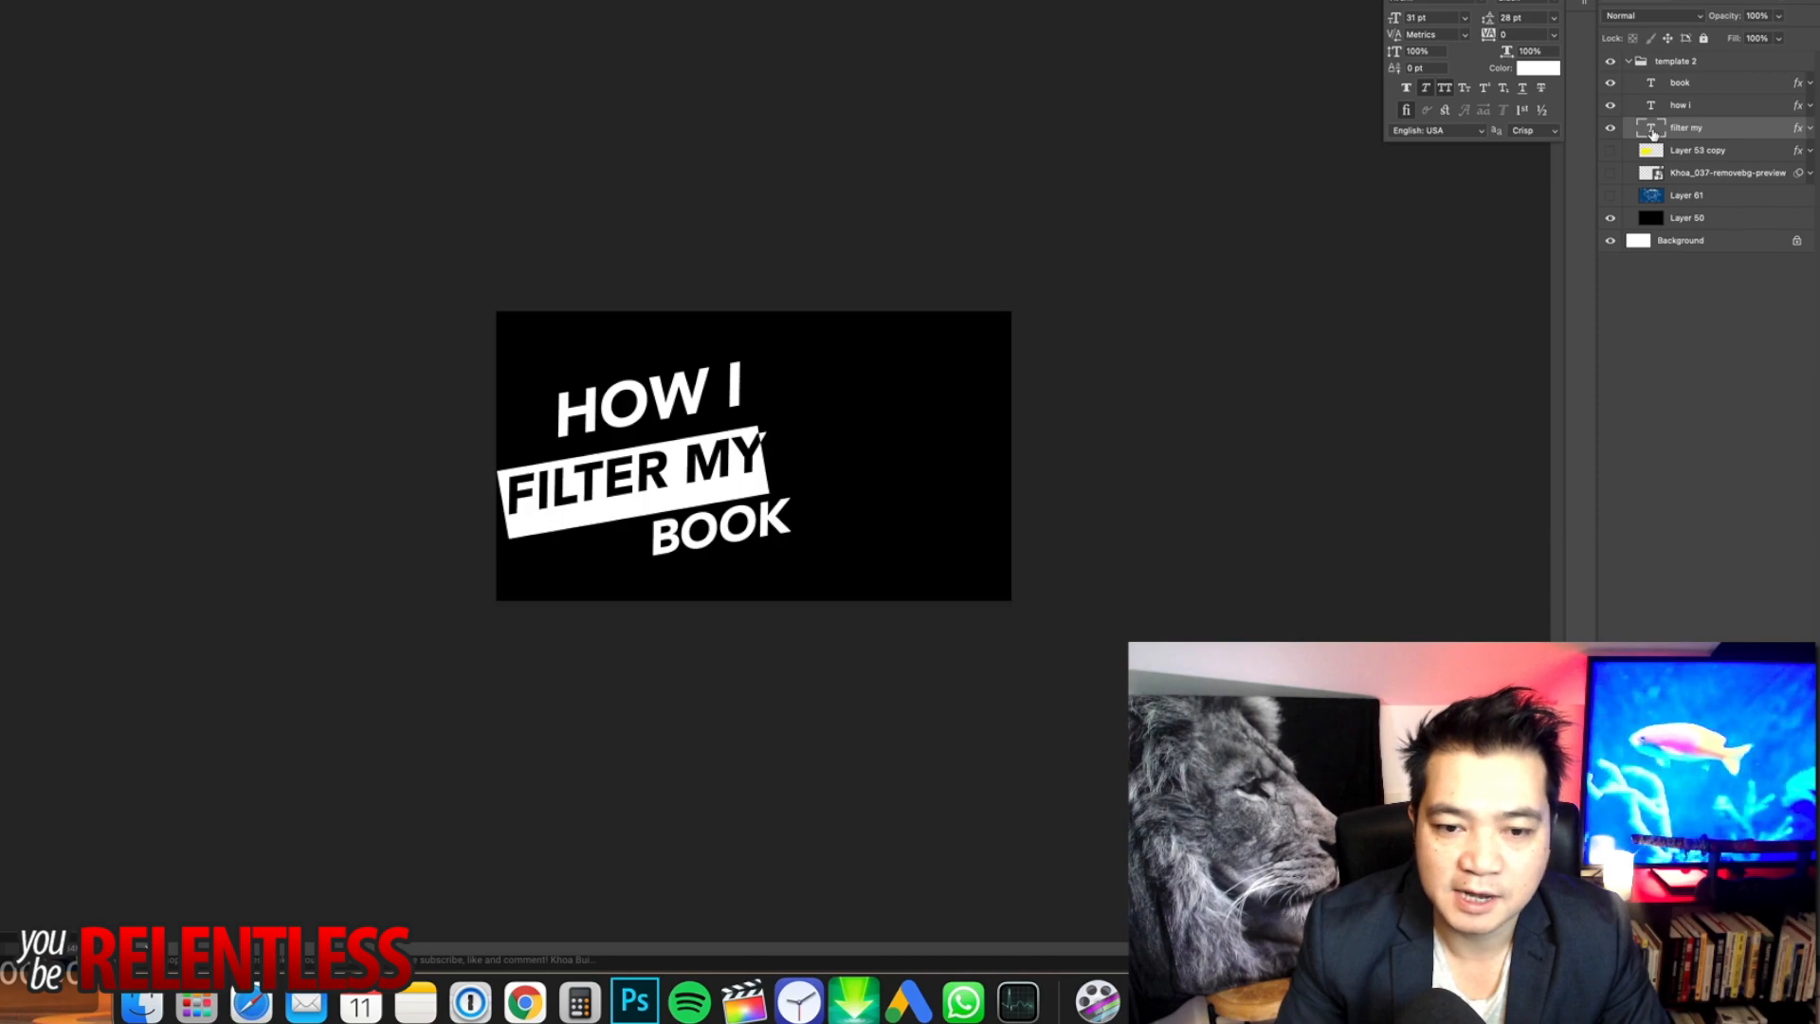
{"action": "type", "text": "SELECT"}
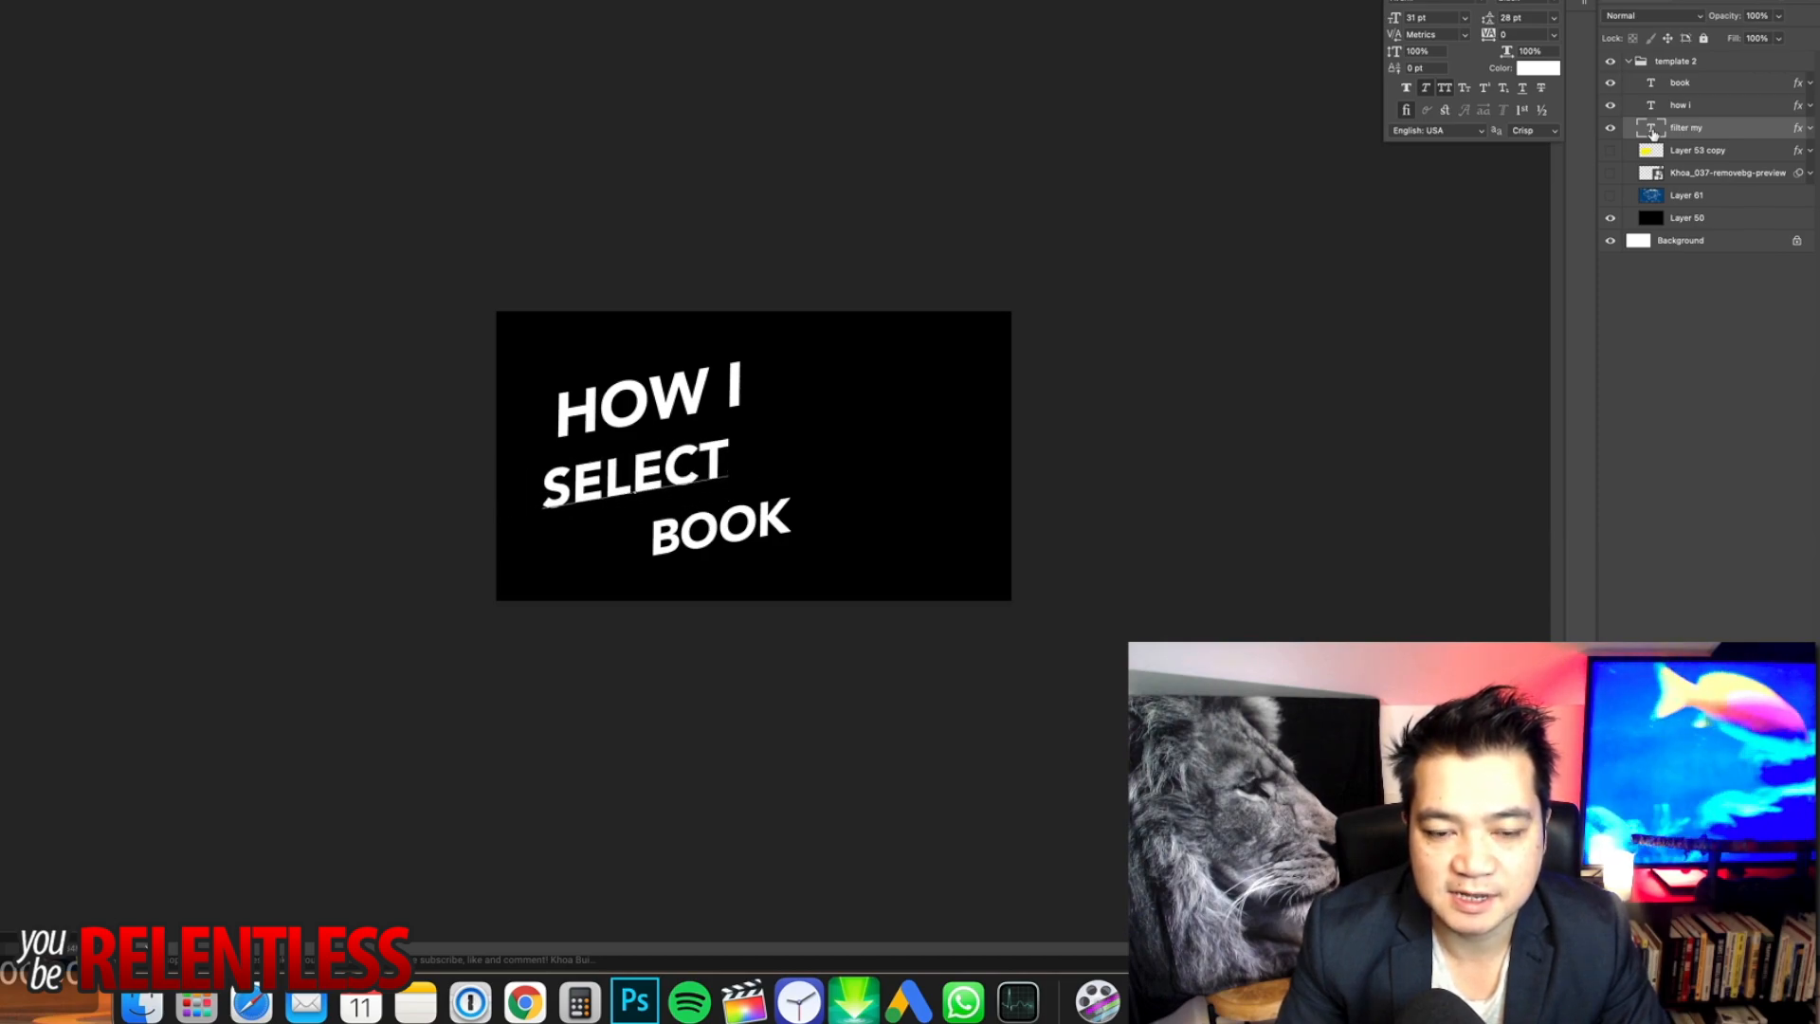
{"action": "left_click", "coordinate": [1652, 131]}
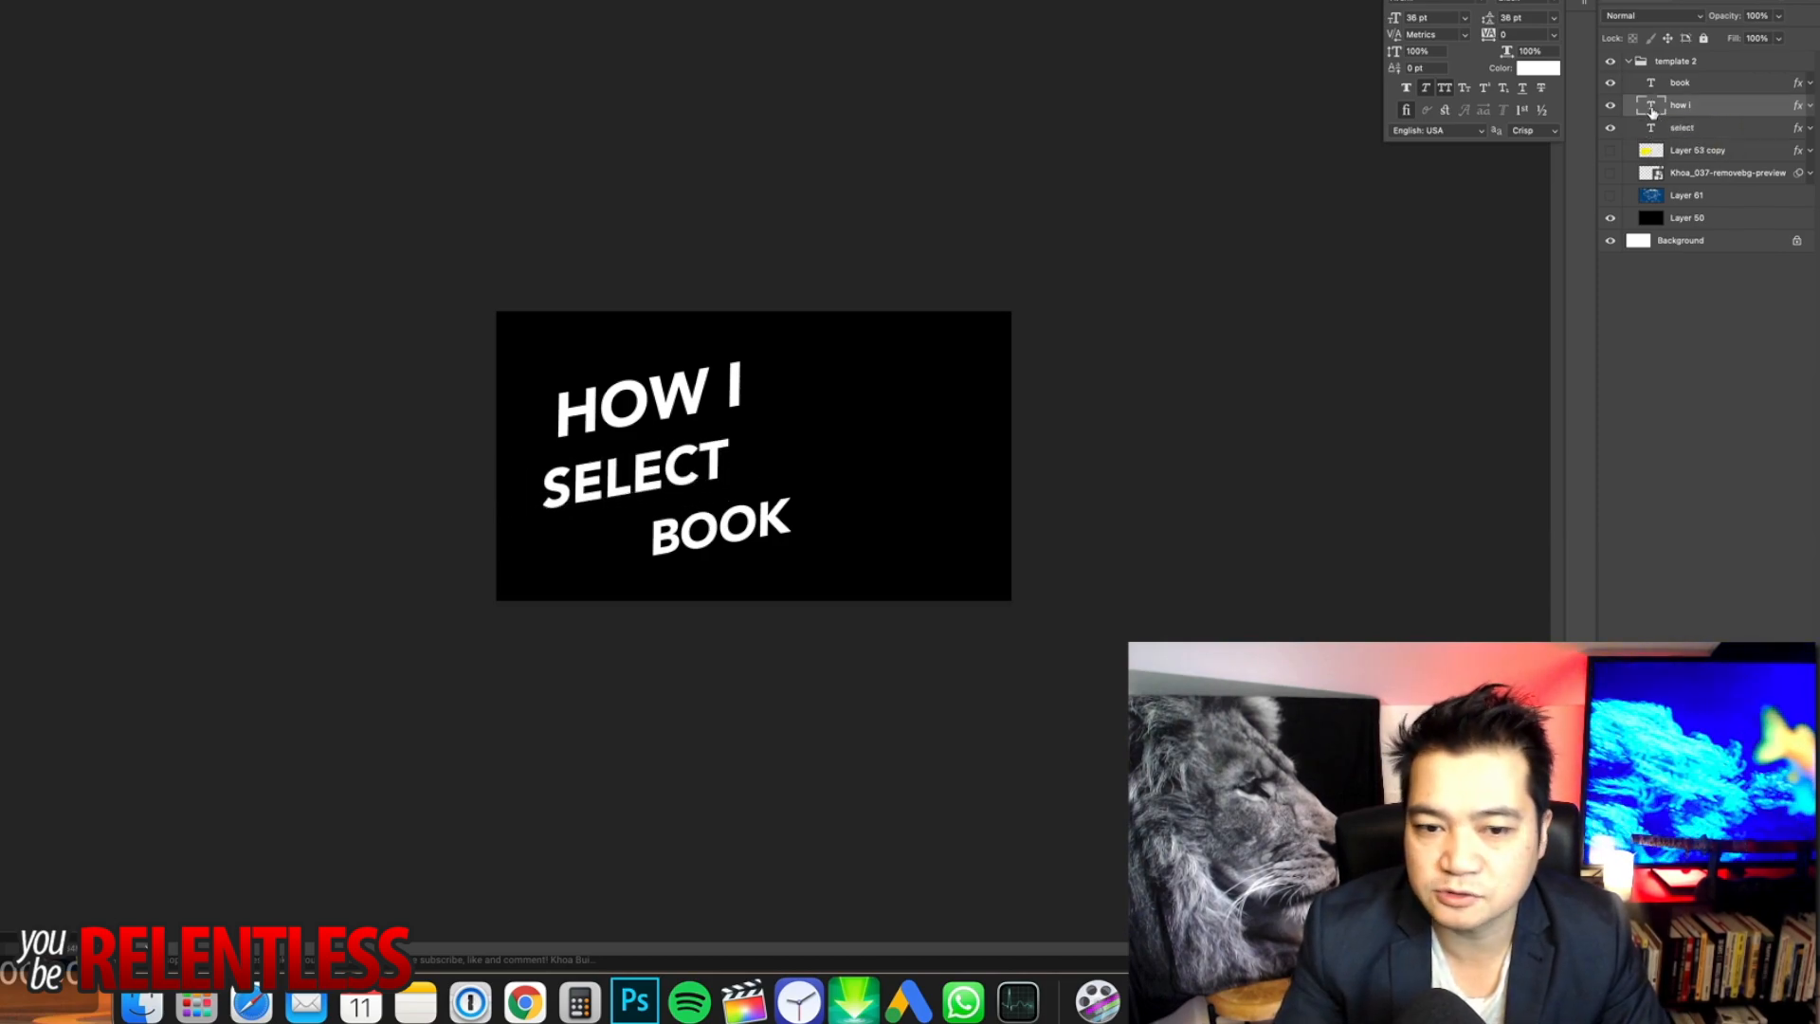
{"action": "double_click", "coordinate": [1652, 111]}
{"action": "type", "text": "HOW TO"}
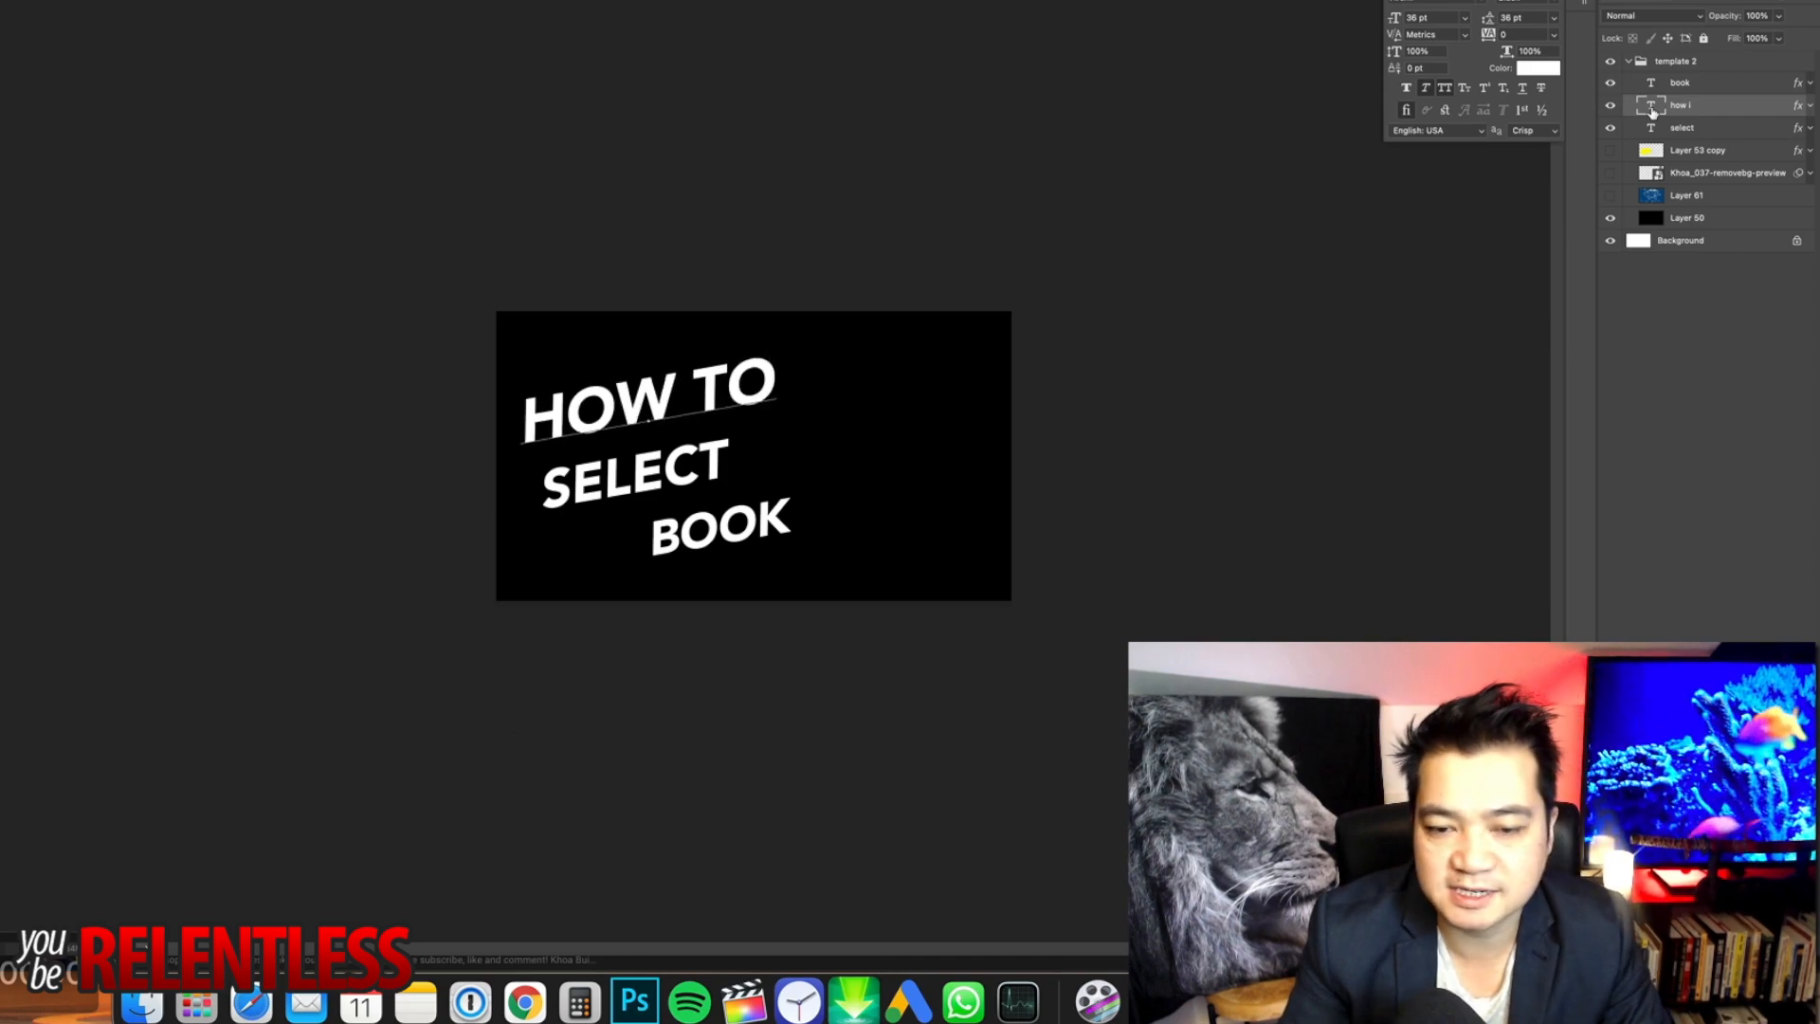
Insert the word A before BOOK in the lowest text line so that it reads A BOOK.
{"action": "double_click", "coordinate": [1645, 85]}
{"action": "key", "text": "Left"}
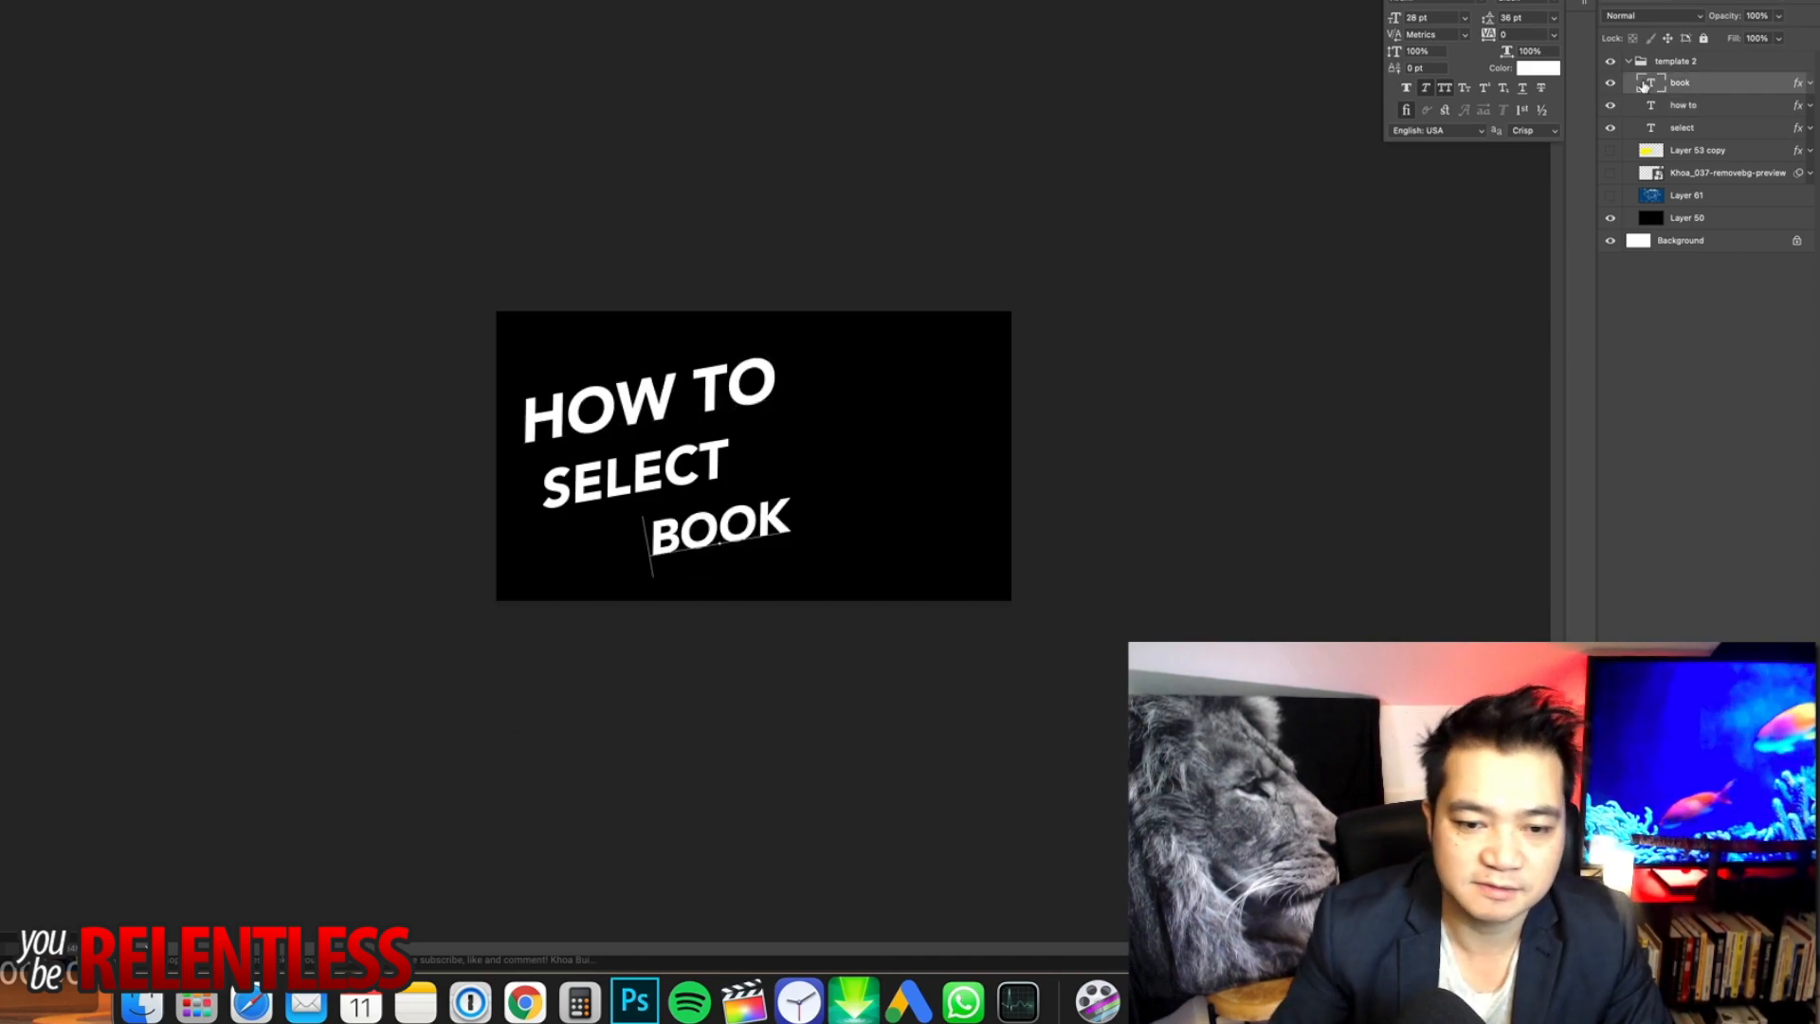
{"action": "type", "text": "A"}
{"action": "left_click", "coordinate": [1309, 233]}
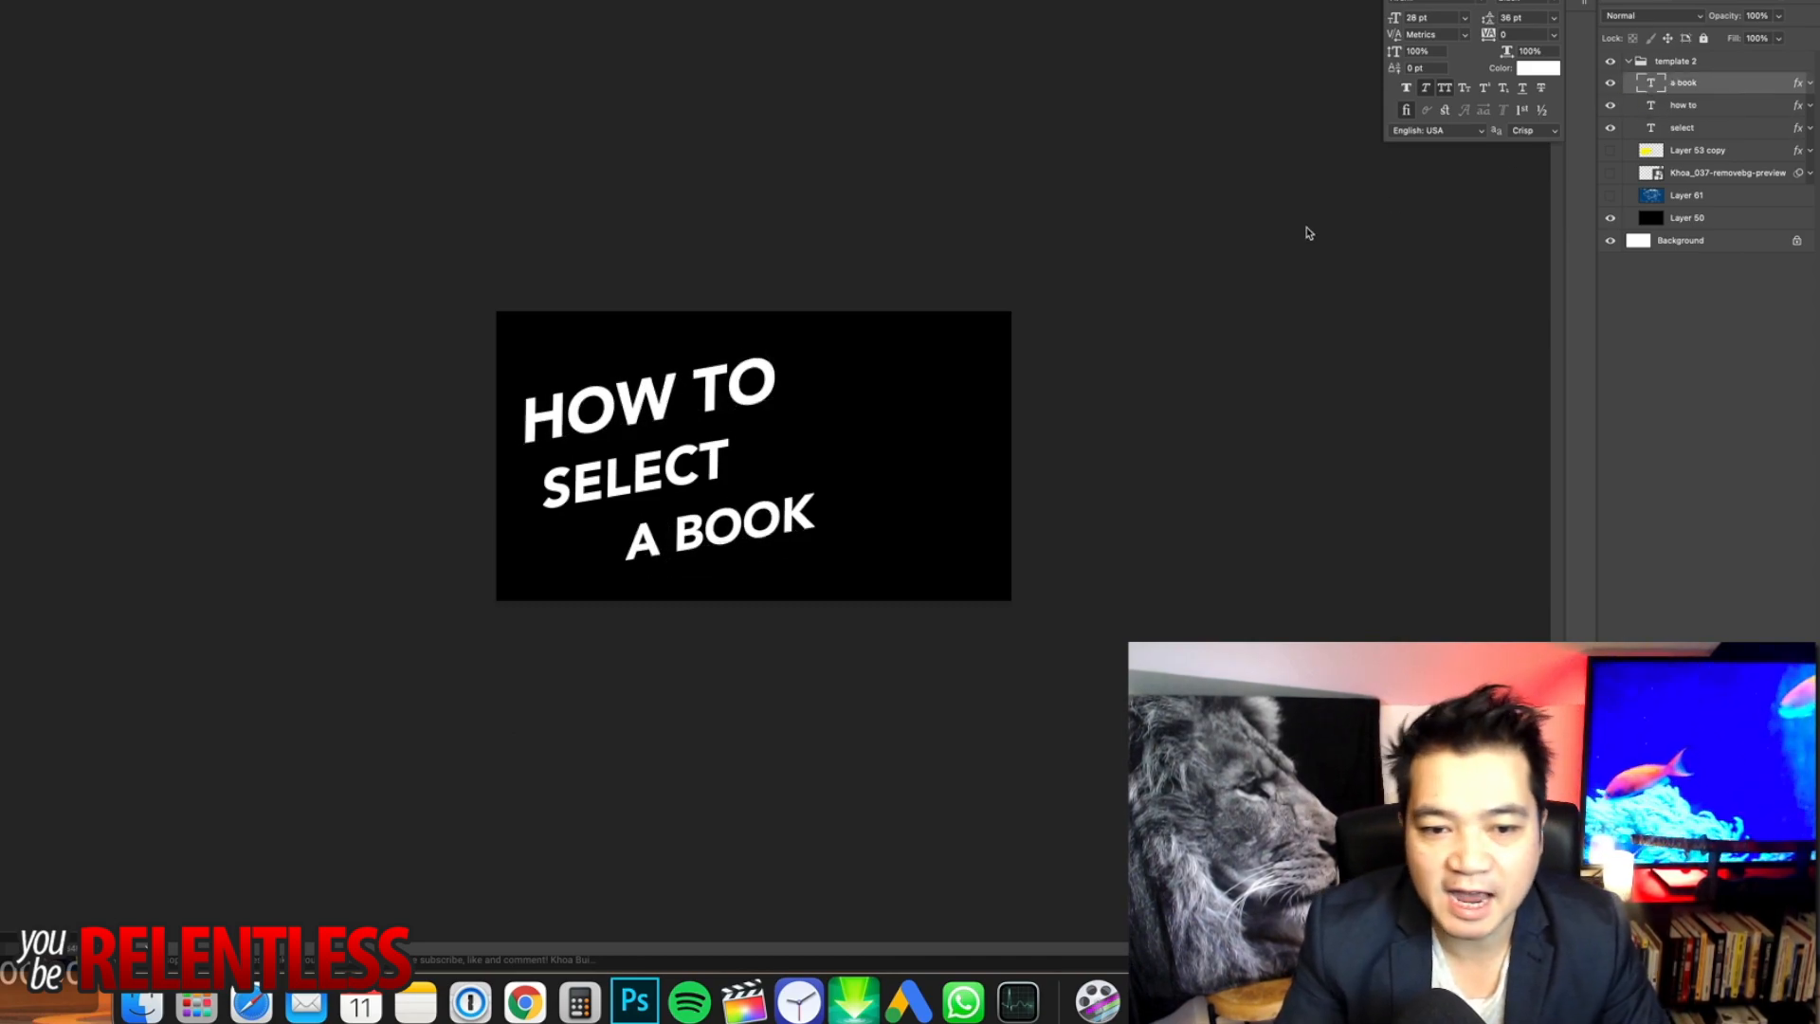
Move the SELECT text slightly up and to the right, and move A BOOK up closer beneath it.
{"action": "left_click", "coordinate": [1705, 130]}
{"action": "left_click_drag", "start_coordinate": [675, 472], "coordinate": [723, 454]}
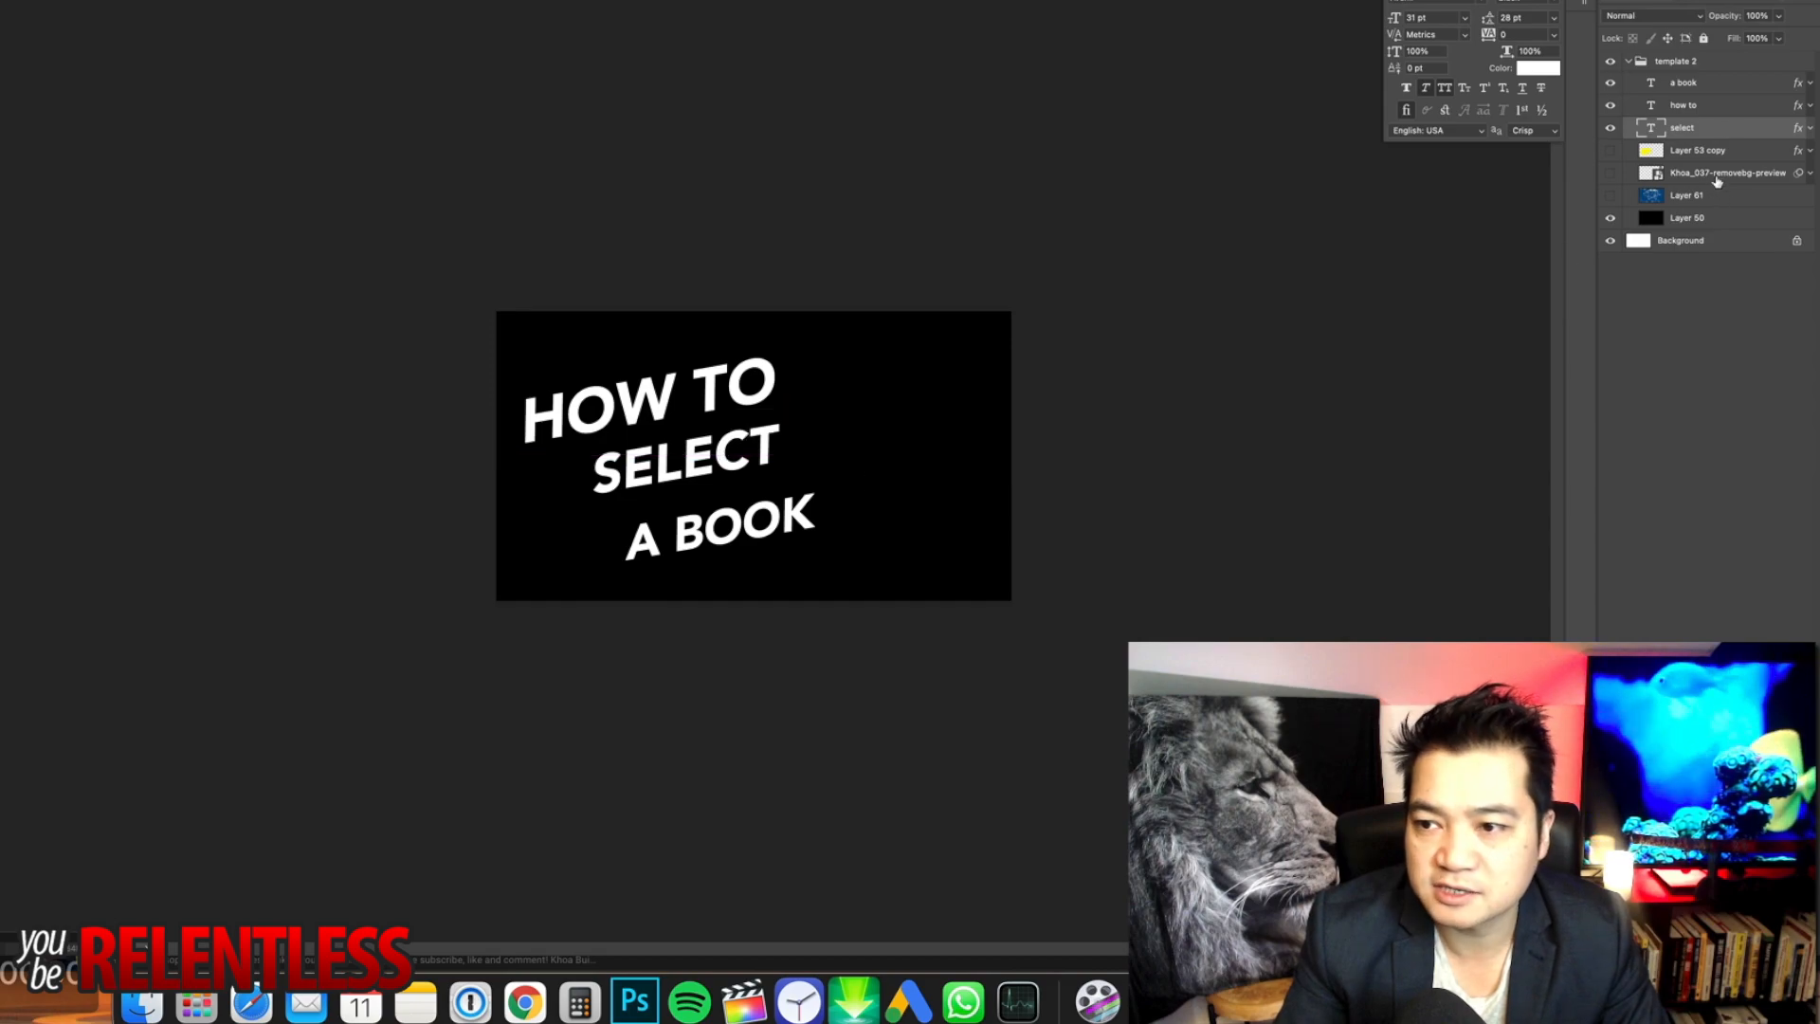
{"action": "mouse_move", "coordinate": [713, 540]}
{"action": "left_mouse_down"}
{"action": "mouse_move", "coordinate": [696, 529]}
{"action": "mouse_move", "coordinate": [713, 527]}
{"action": "left_mouse_up"}
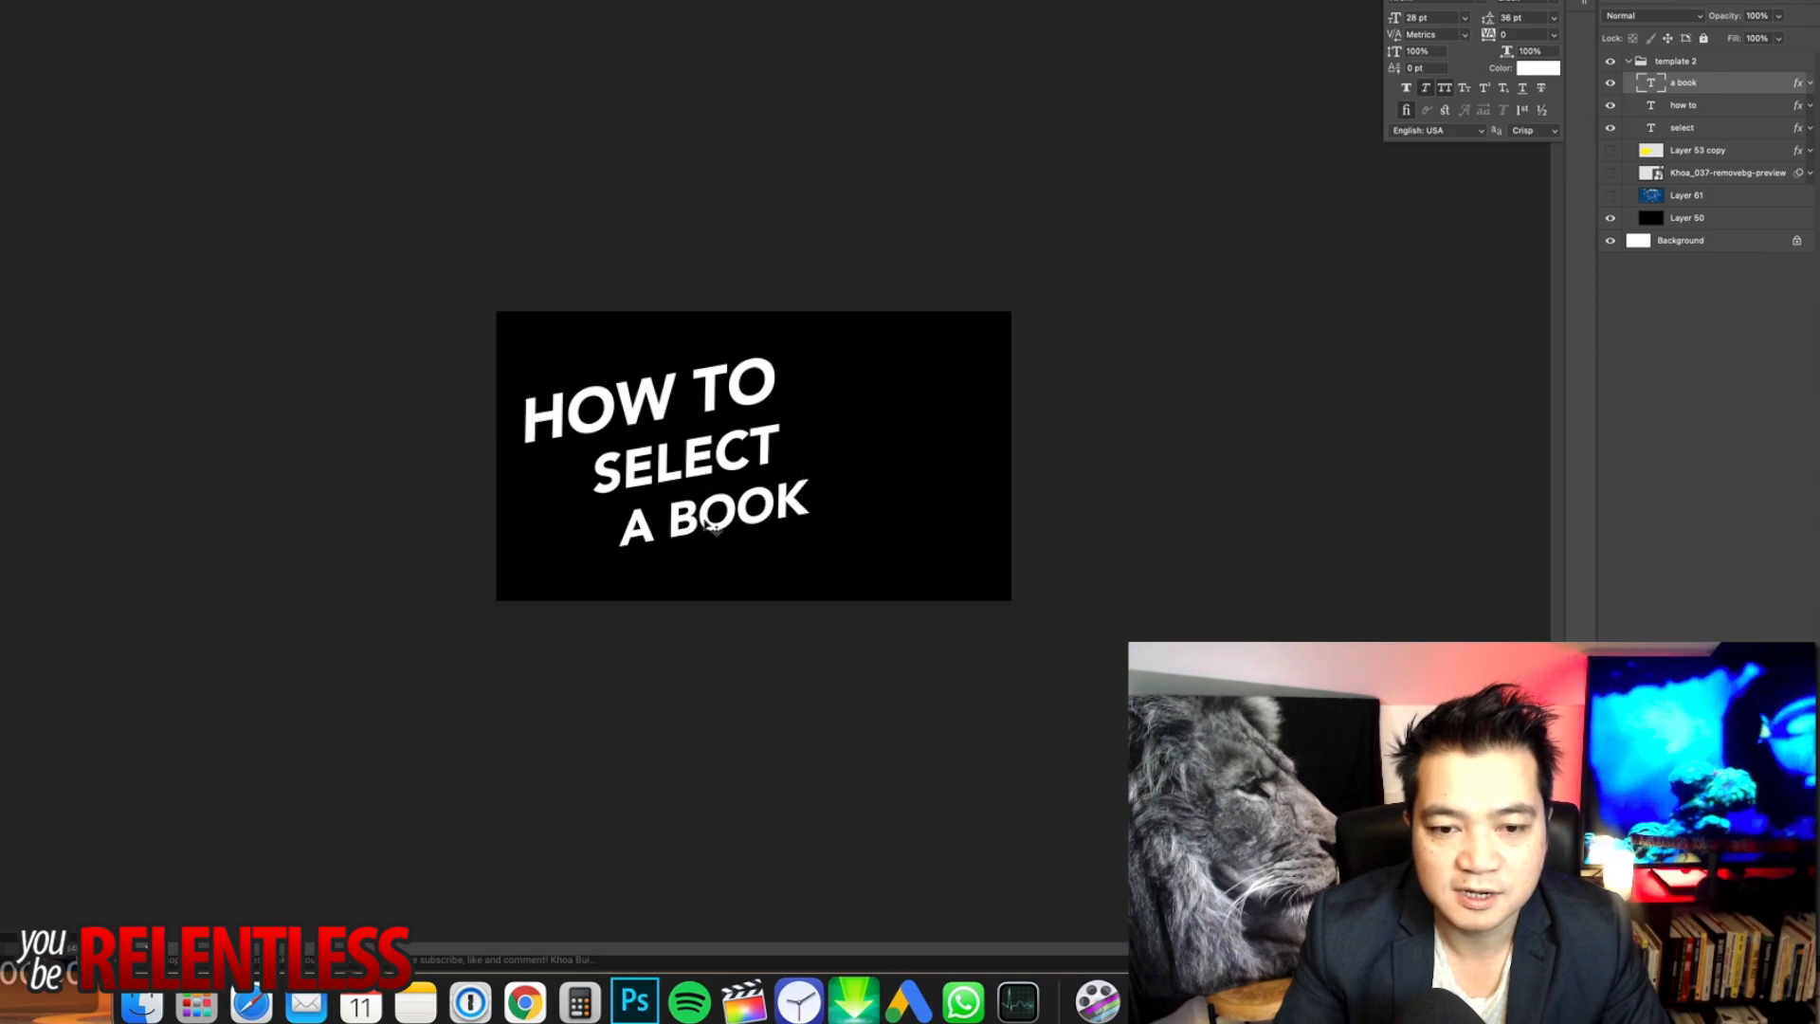
Show the green rectangle on Layer 53 copy and move it behind the SELECT and A BOOK text.
{"action": "left_click", "coordinate": [1608, 150]}
{"action": "left_click", "coordinate": [1667, 152]}
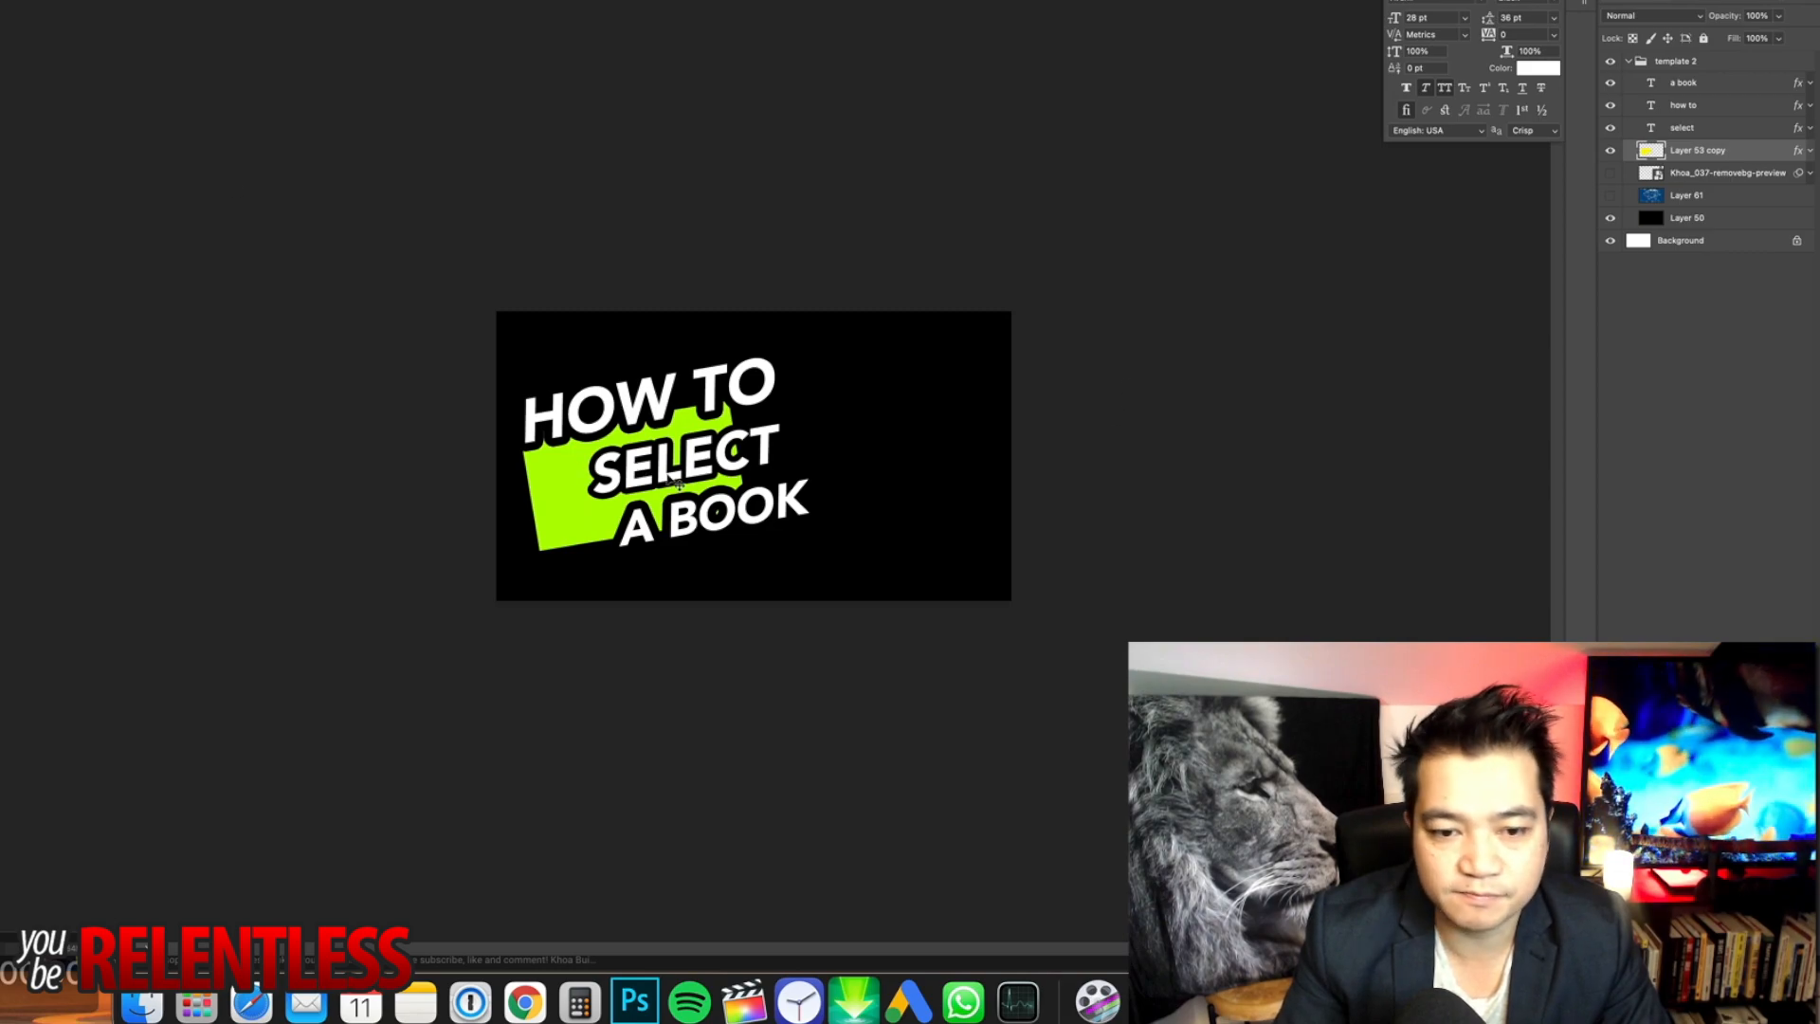
{"action": "left_click_drag", "start_coordinate": [536, 489], "coordinate": [616, 497]}
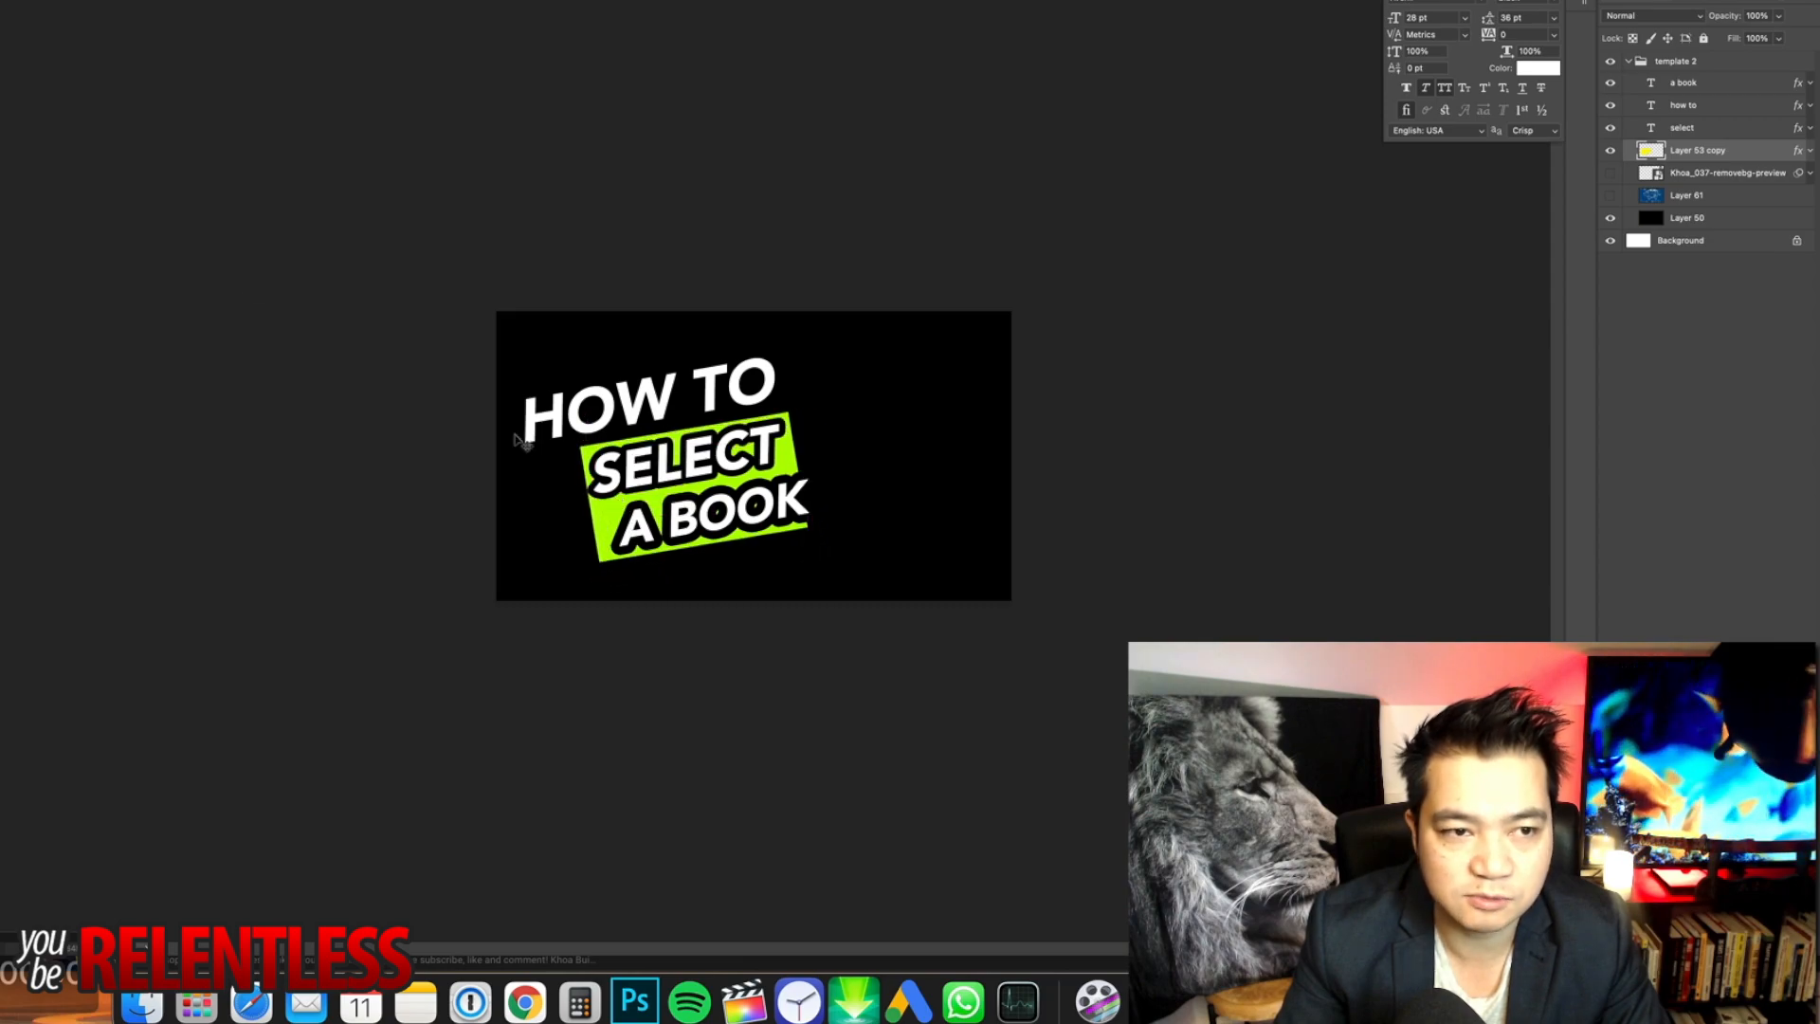
Enlarge the green rectangle with Free Transform and reposition it to frame both SELECT and A BOOK.
{"action": "key", "text": "ctrl+t"}
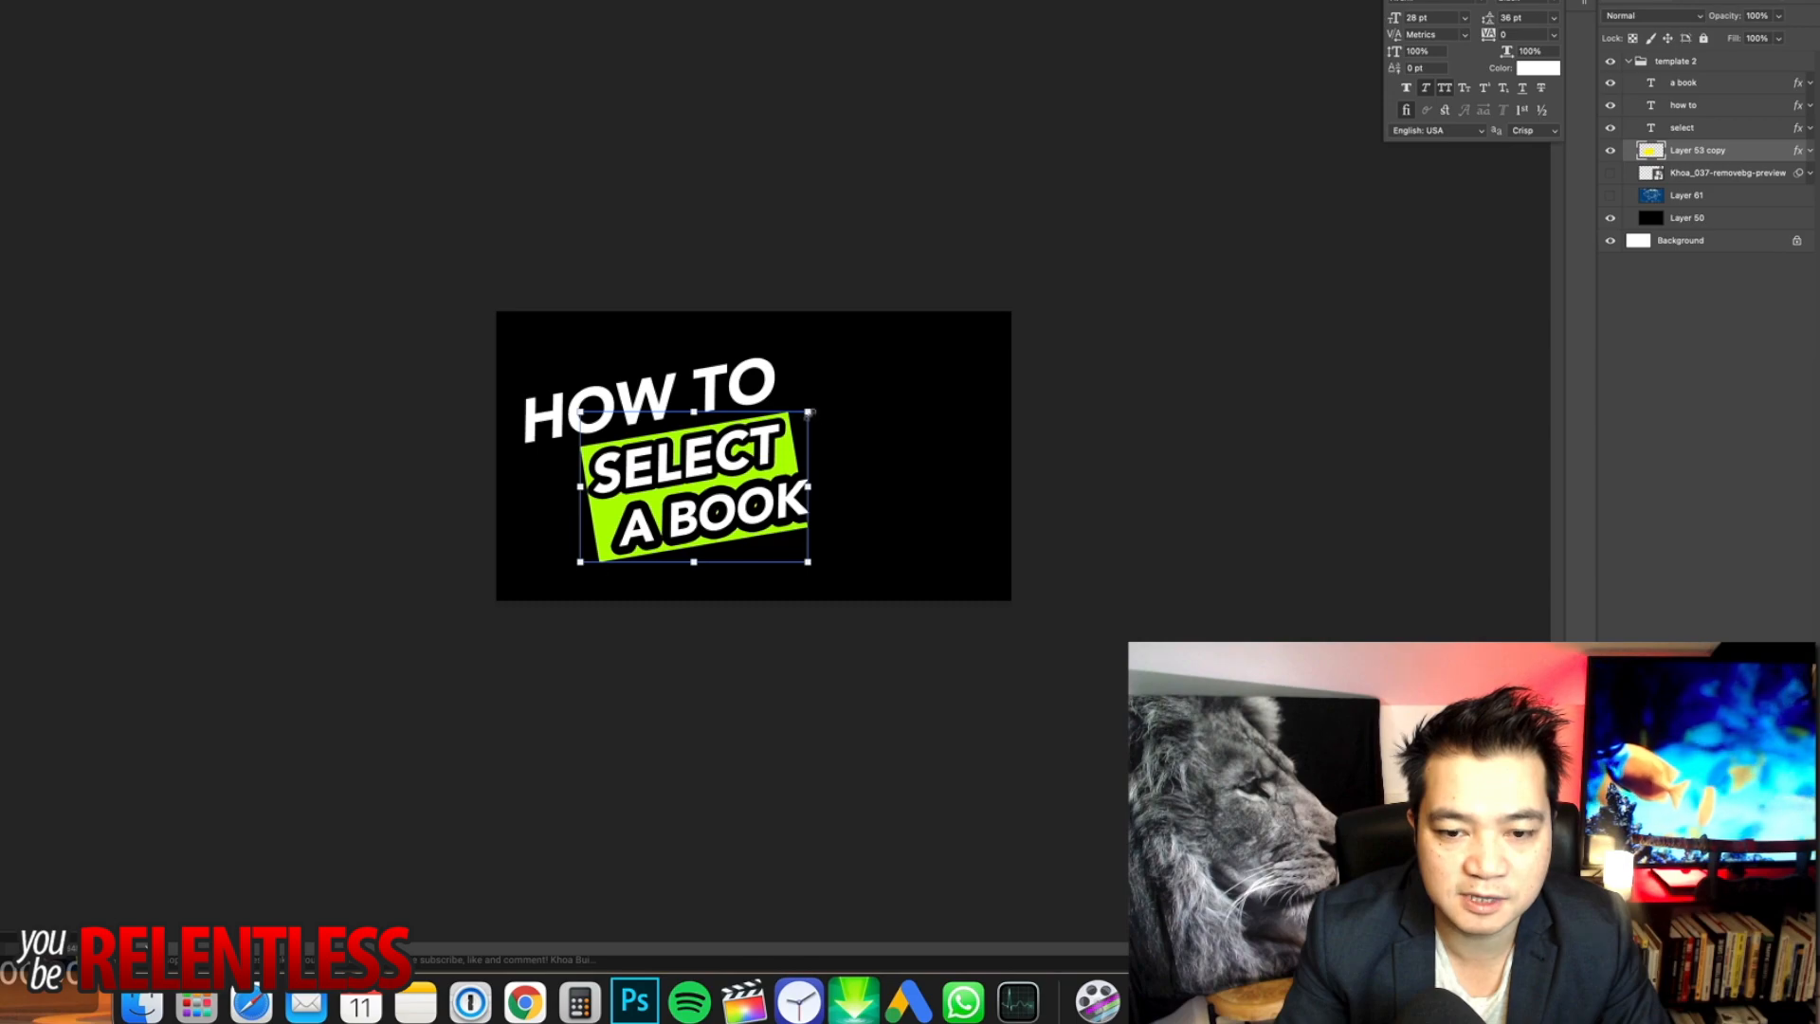
{"action": "left_click_drag", "start_coordinate": [808, 411], "coordinate": [832, 395]}
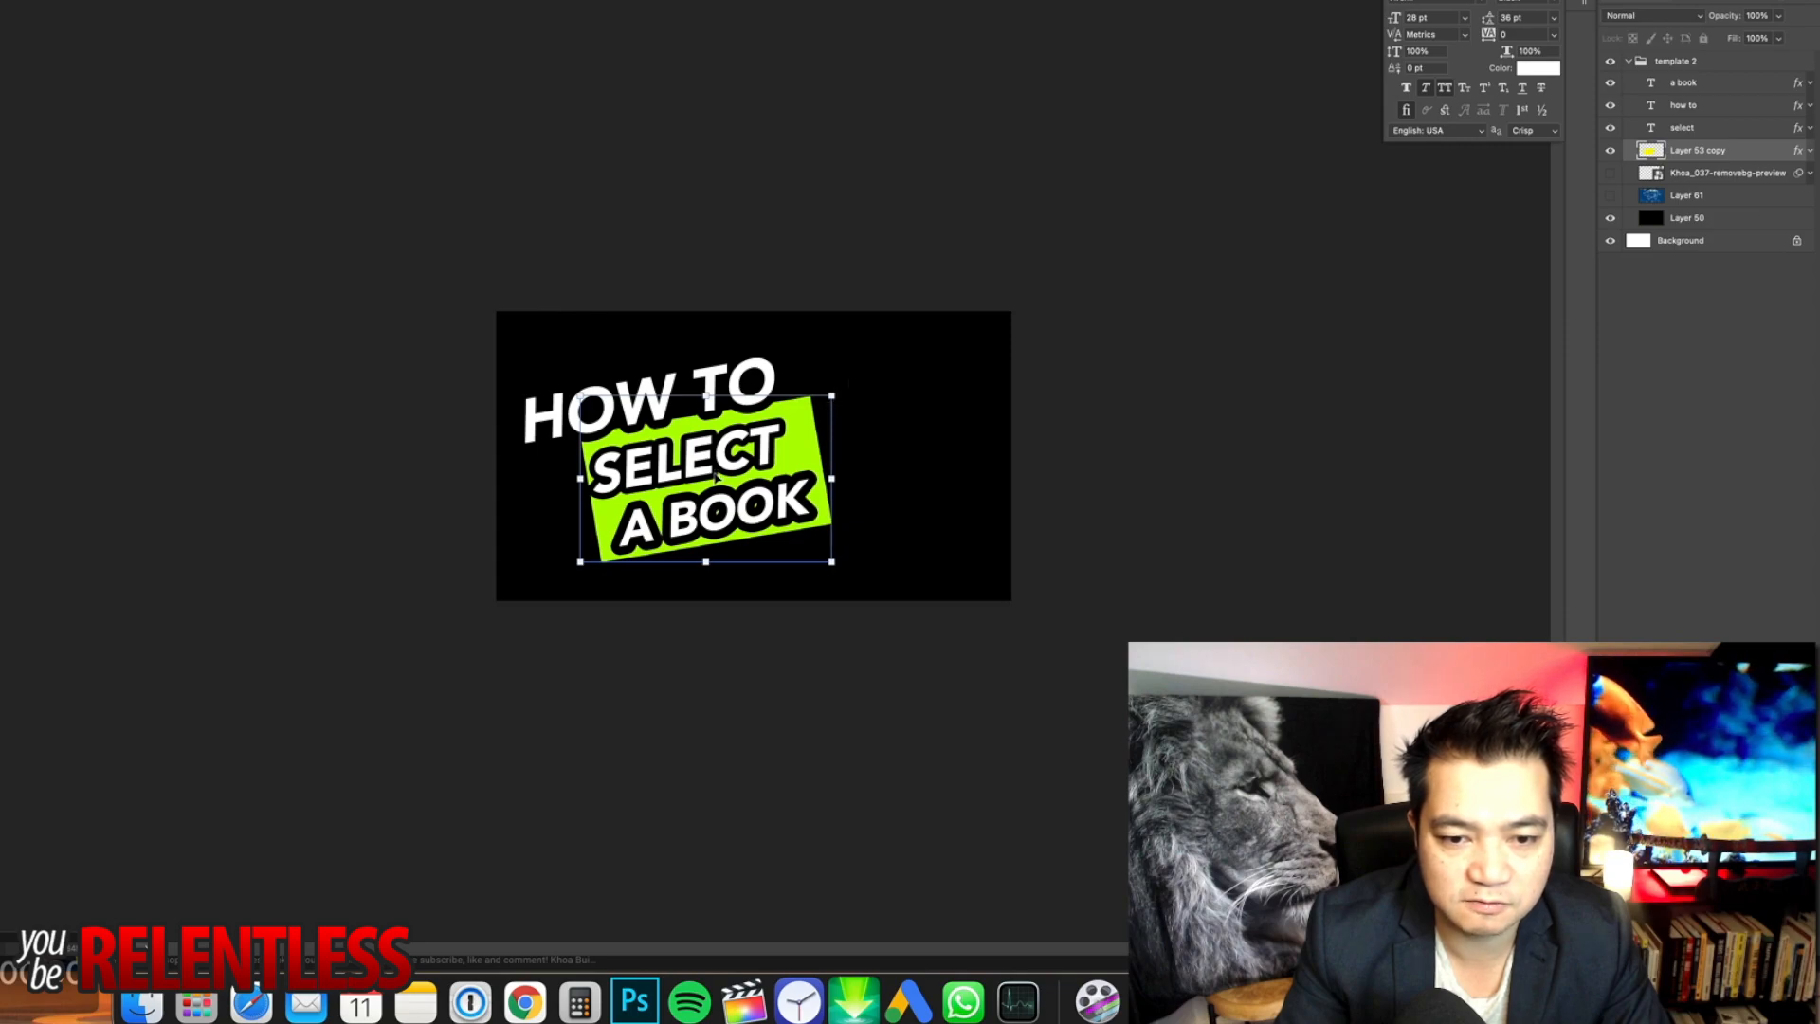
{"action": "left_click_drag", "start_coordinate": [715, 474], "coordinate": [711, 473]}
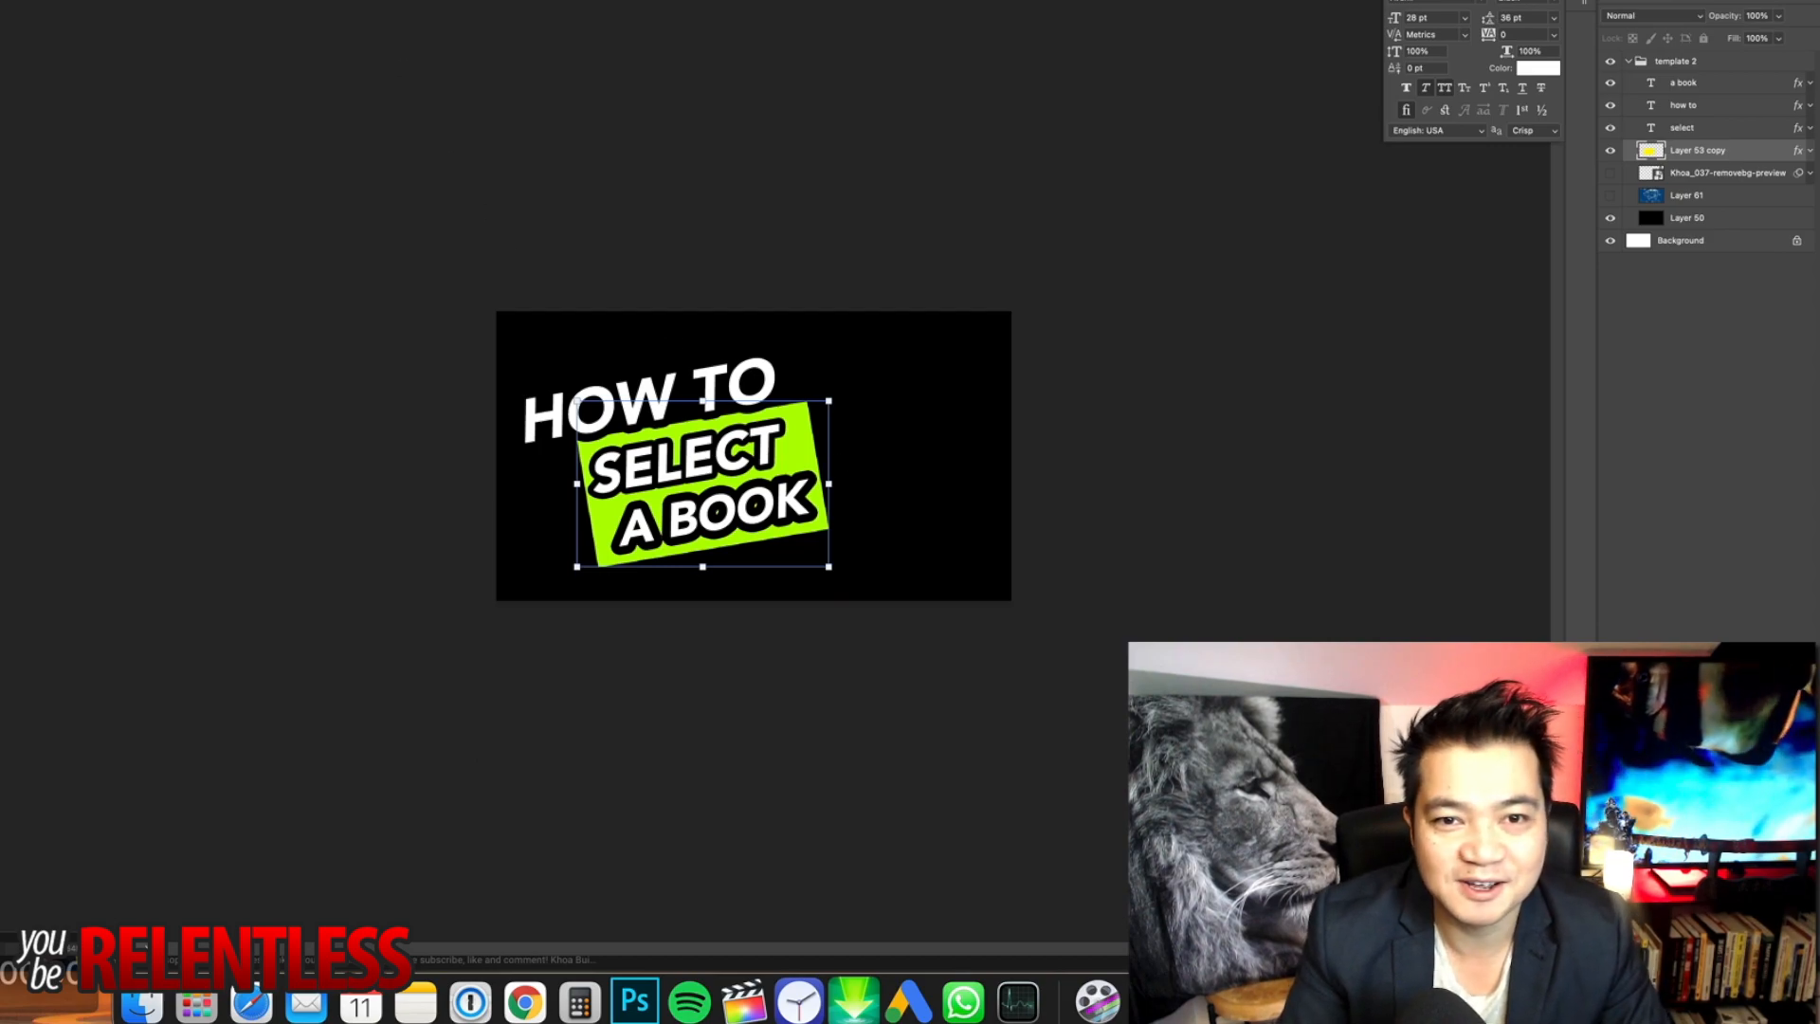
{"action": "left_click", "coordinate": [304, 37]}
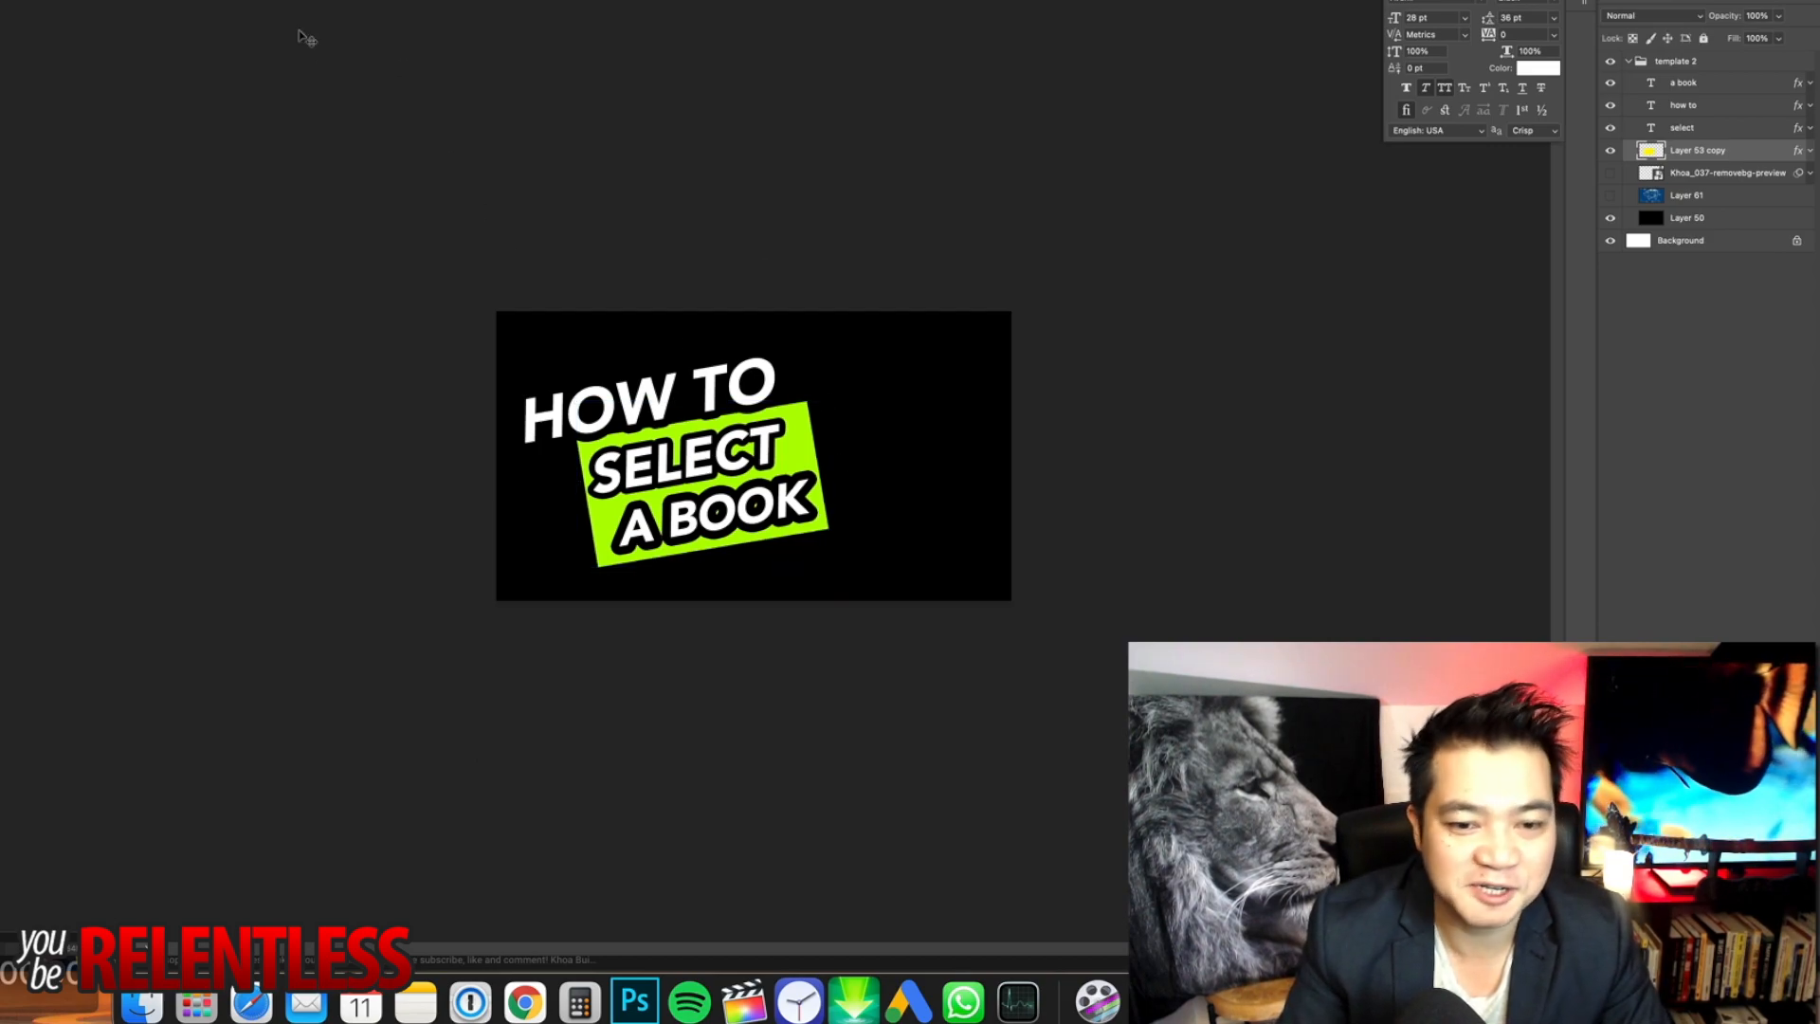
Nudge the HOW TO text up clear of the green rectangle and slightly to the right.
{"action": "left_click", "coordinate": [1697, 106]}
{"action": "key", "text": "shift+Up"}
{"action": "key", "text": "shift+Up"}
{"action": "key", "text": "shift+Up"}
{"action": "key", "text": "shift+Up"}
{"action": "key", "text": "shift+Up"}
{"action": "key", "text": "shift+Up"}
{"action": "key", "text": "shift+Up"}
{"action": "key", "text": "shift+Up"}
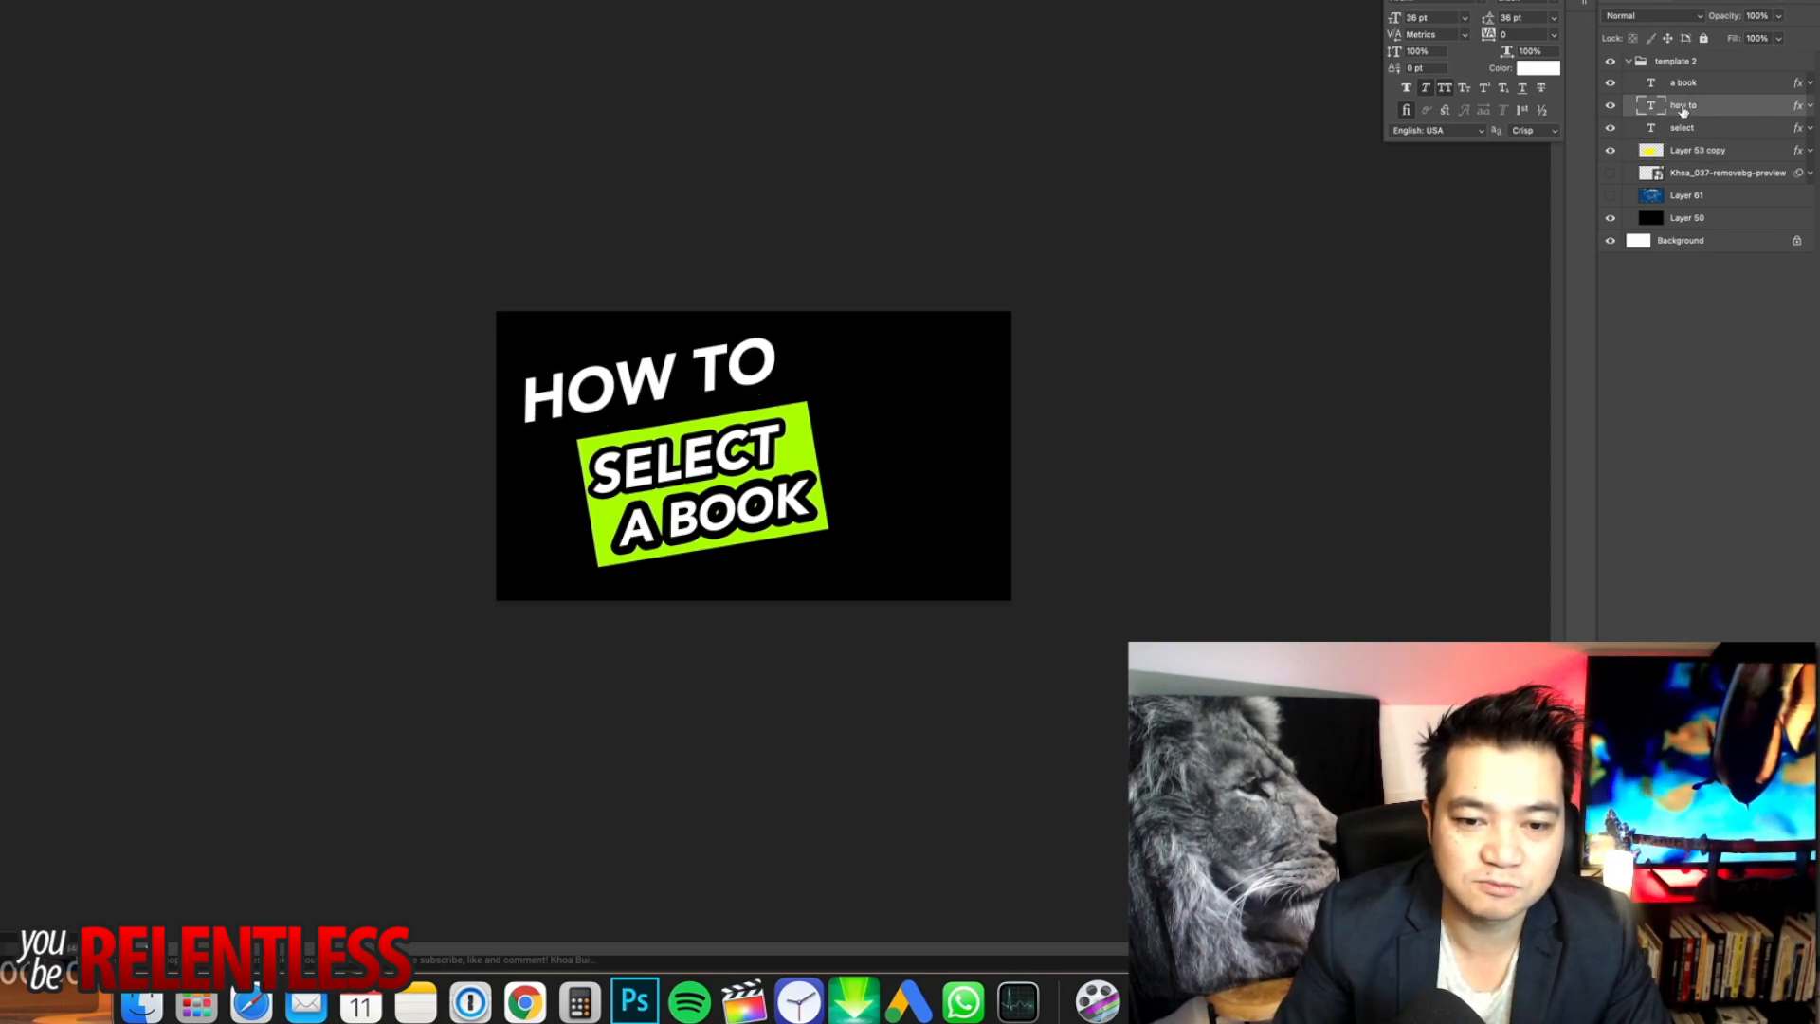
{"action": "key", "text": "shift+Right"}
{"action": "key", "text": "shift+Right"}
{"action": "key", "text": "shift+Right"}
{"action": "key", "text": "shift+Down"}
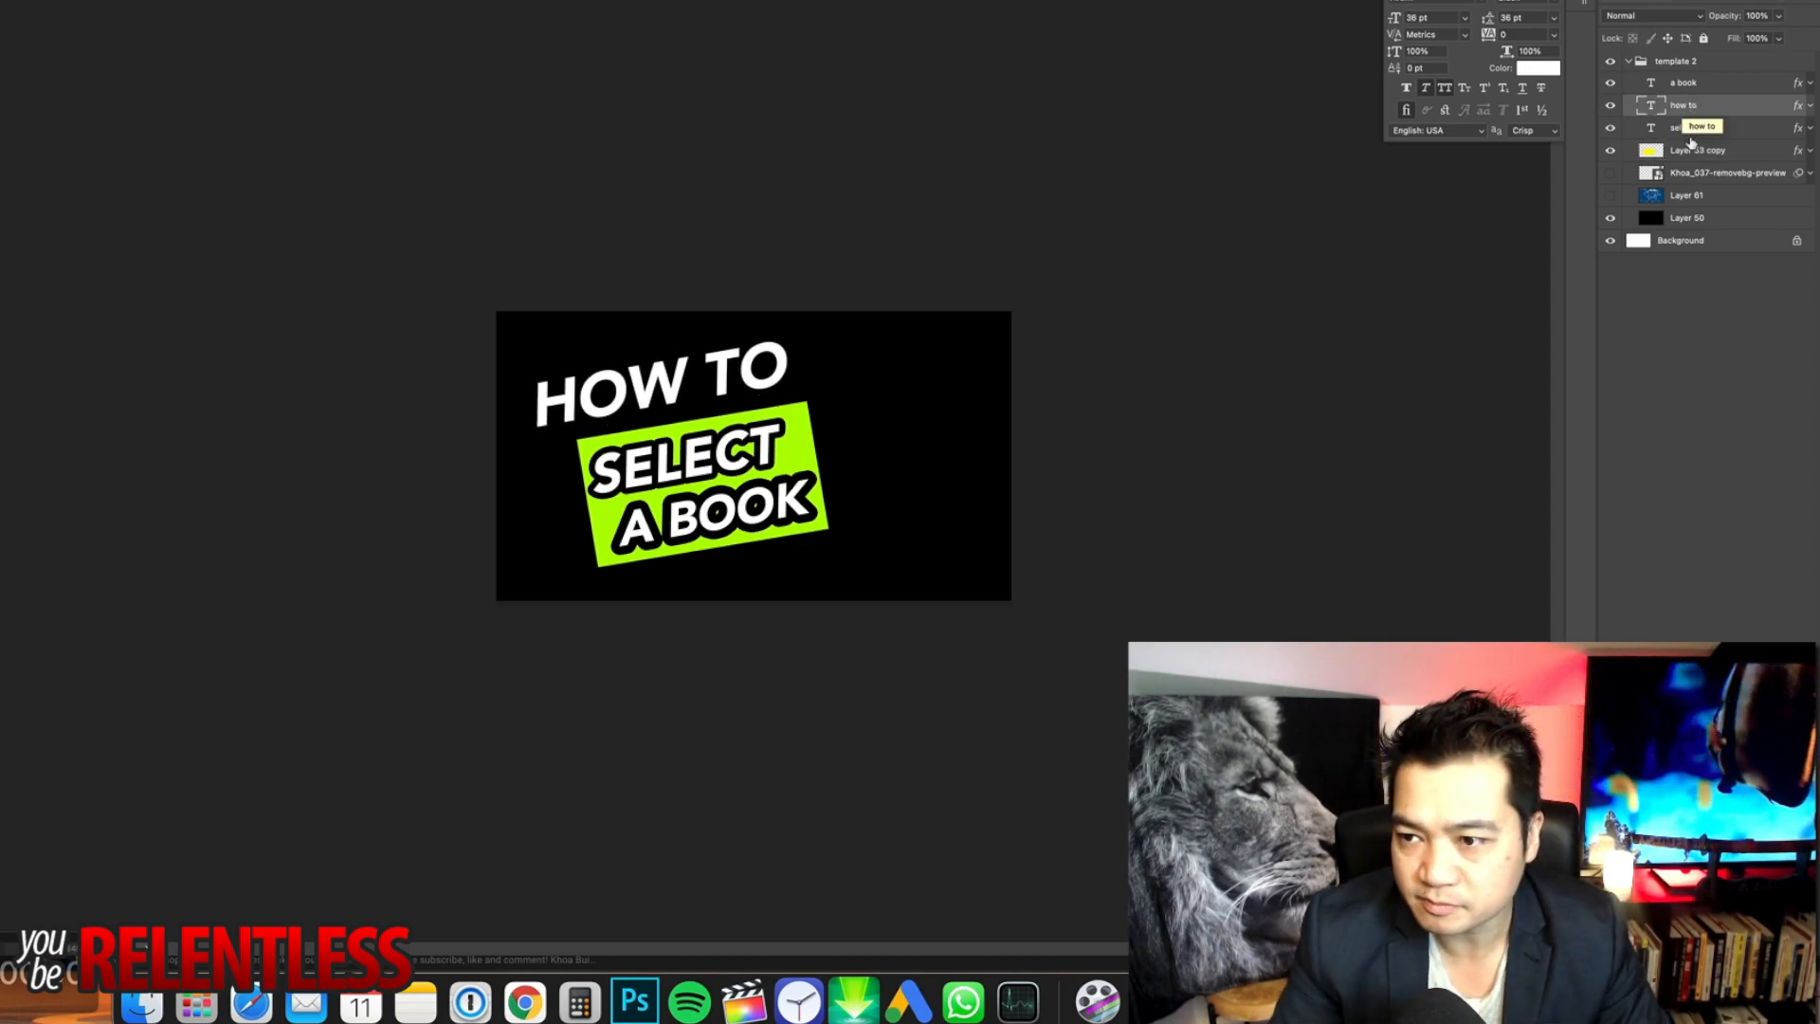
Change the Color Overlay of Layer 53 copy from green to yellow in its layer style.
{"action": "left_click", "coordinate": [1698, 150]}
{"action": "double_click", "coordinate": [1797, 151]}
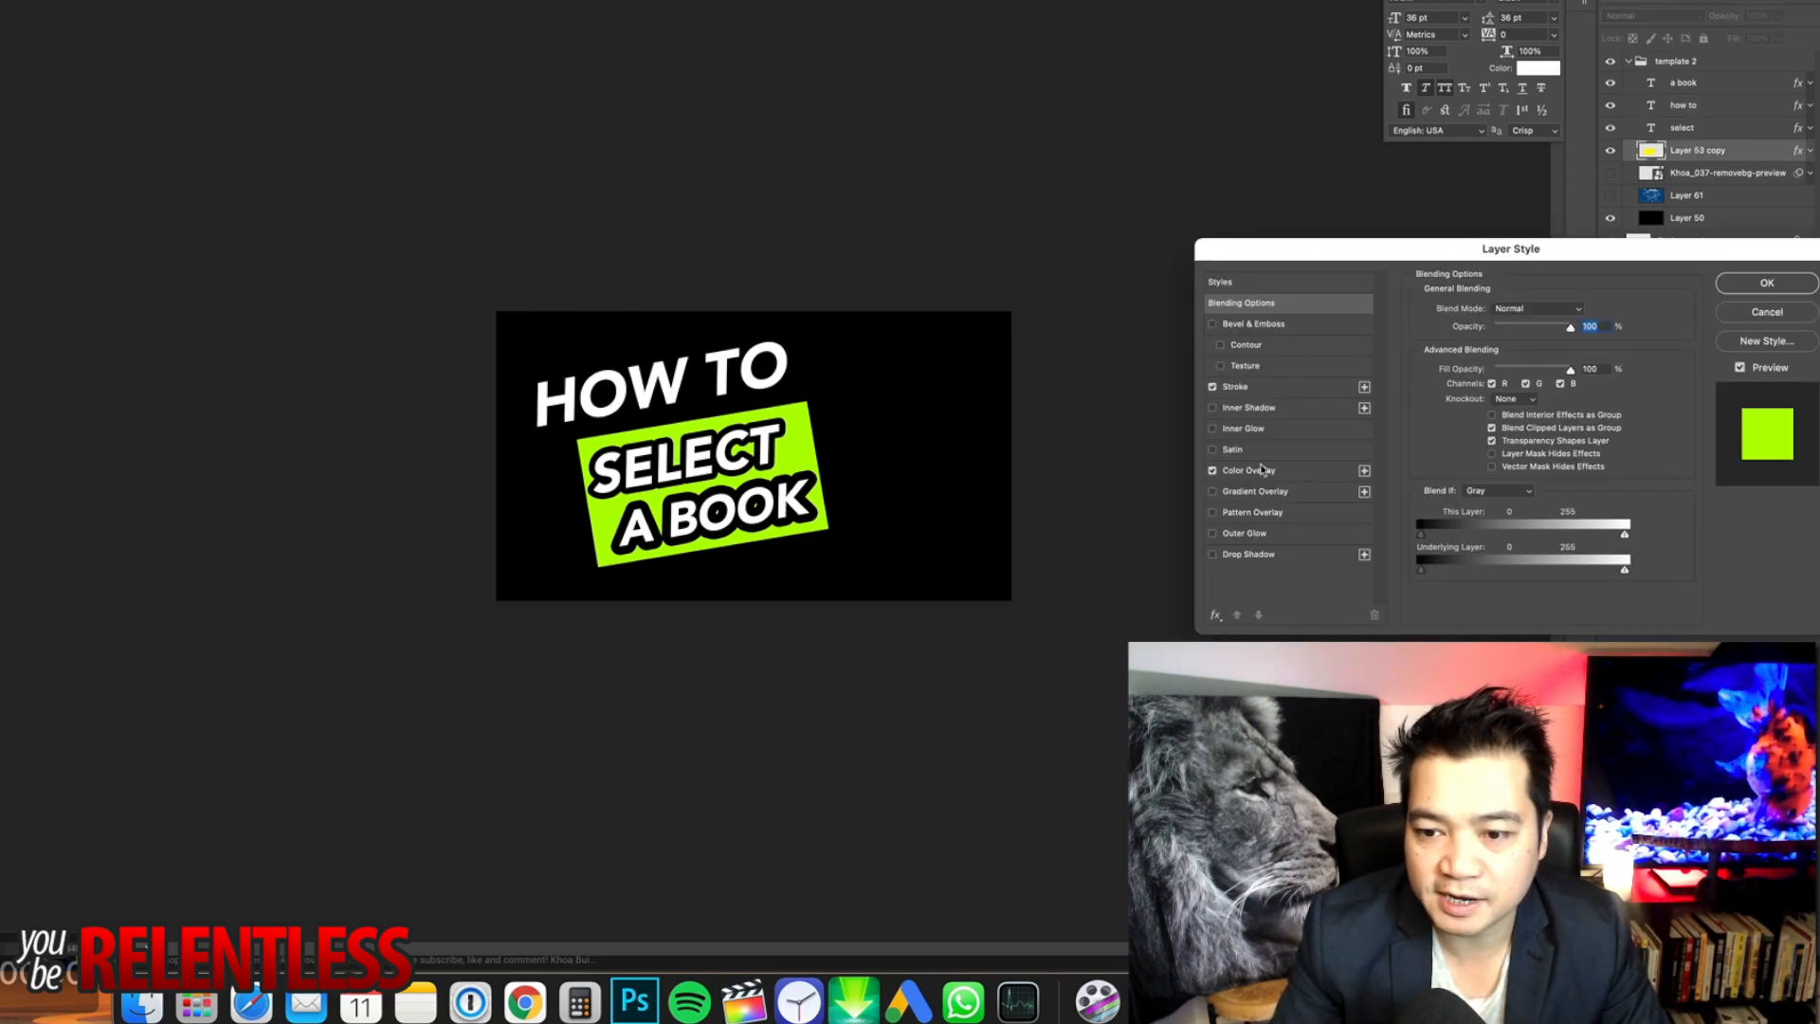
{"action": "left_click", "coordinate": [1249, 470]}
{"action": "left_click", "coordinate": [1580, 314]}
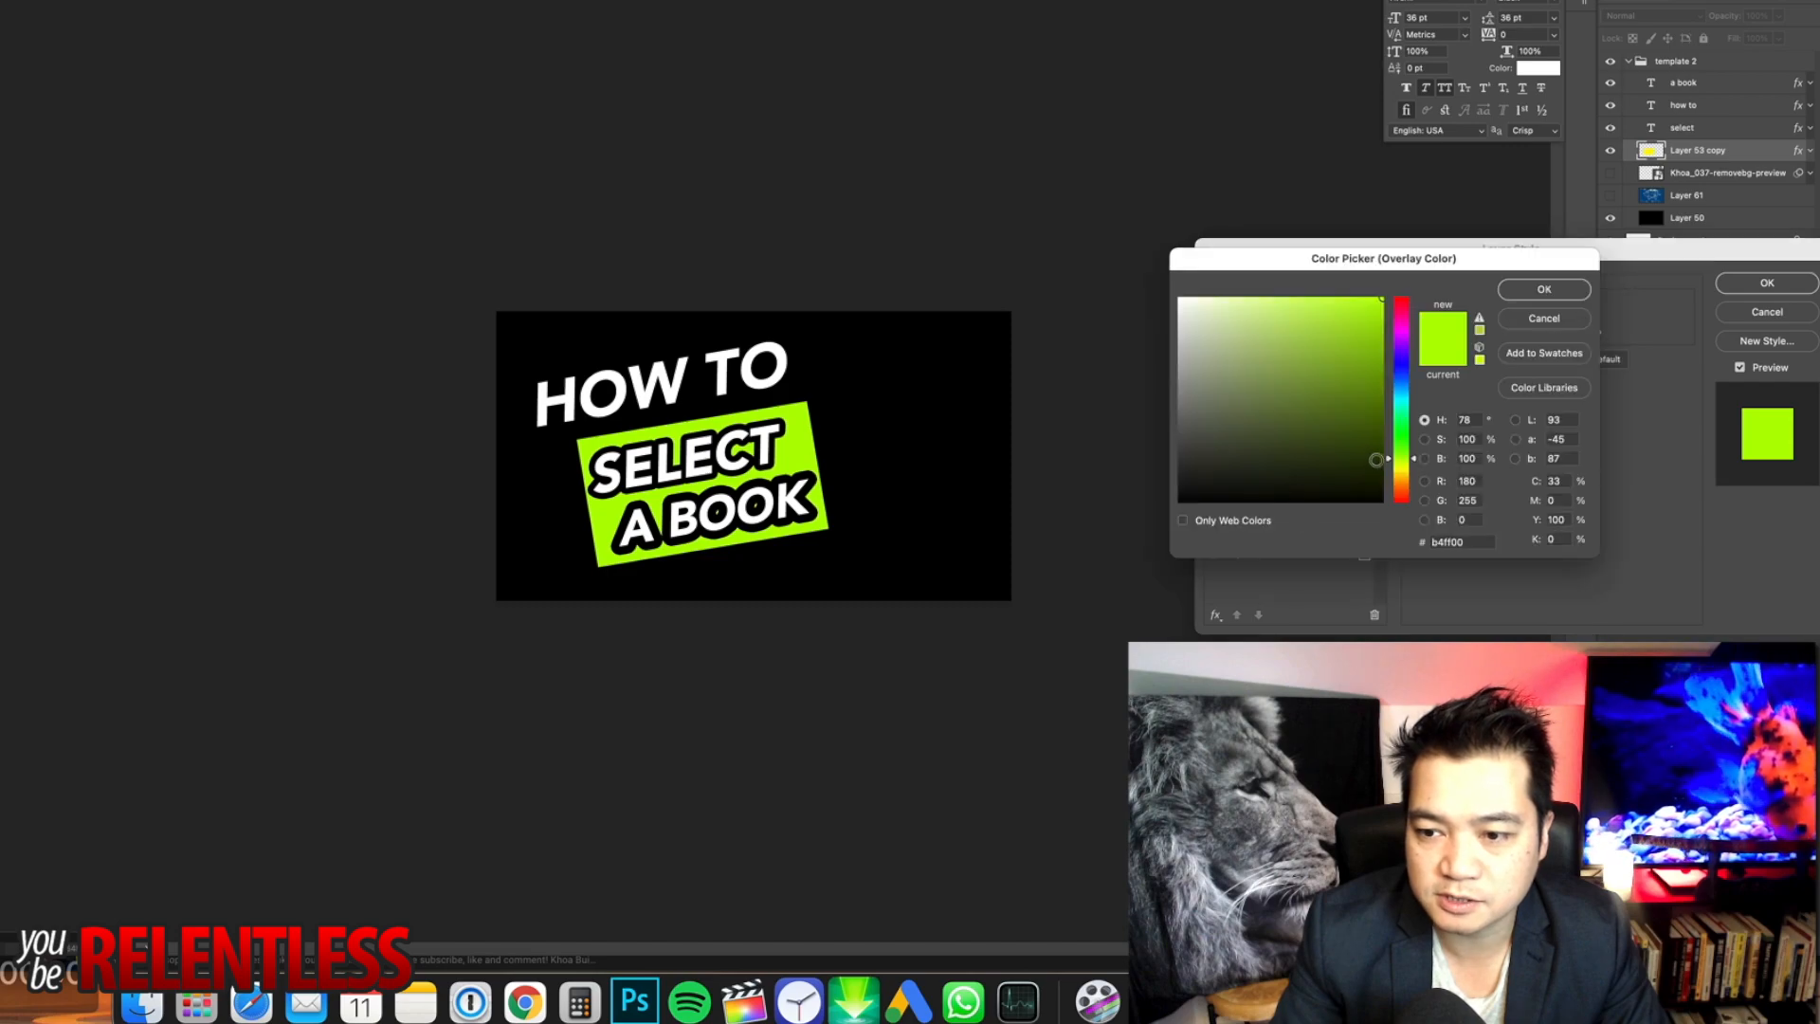
{"action": "left_click_drag", "start_coordinate": [1404, 464], "coordinate": [1404, 474]}
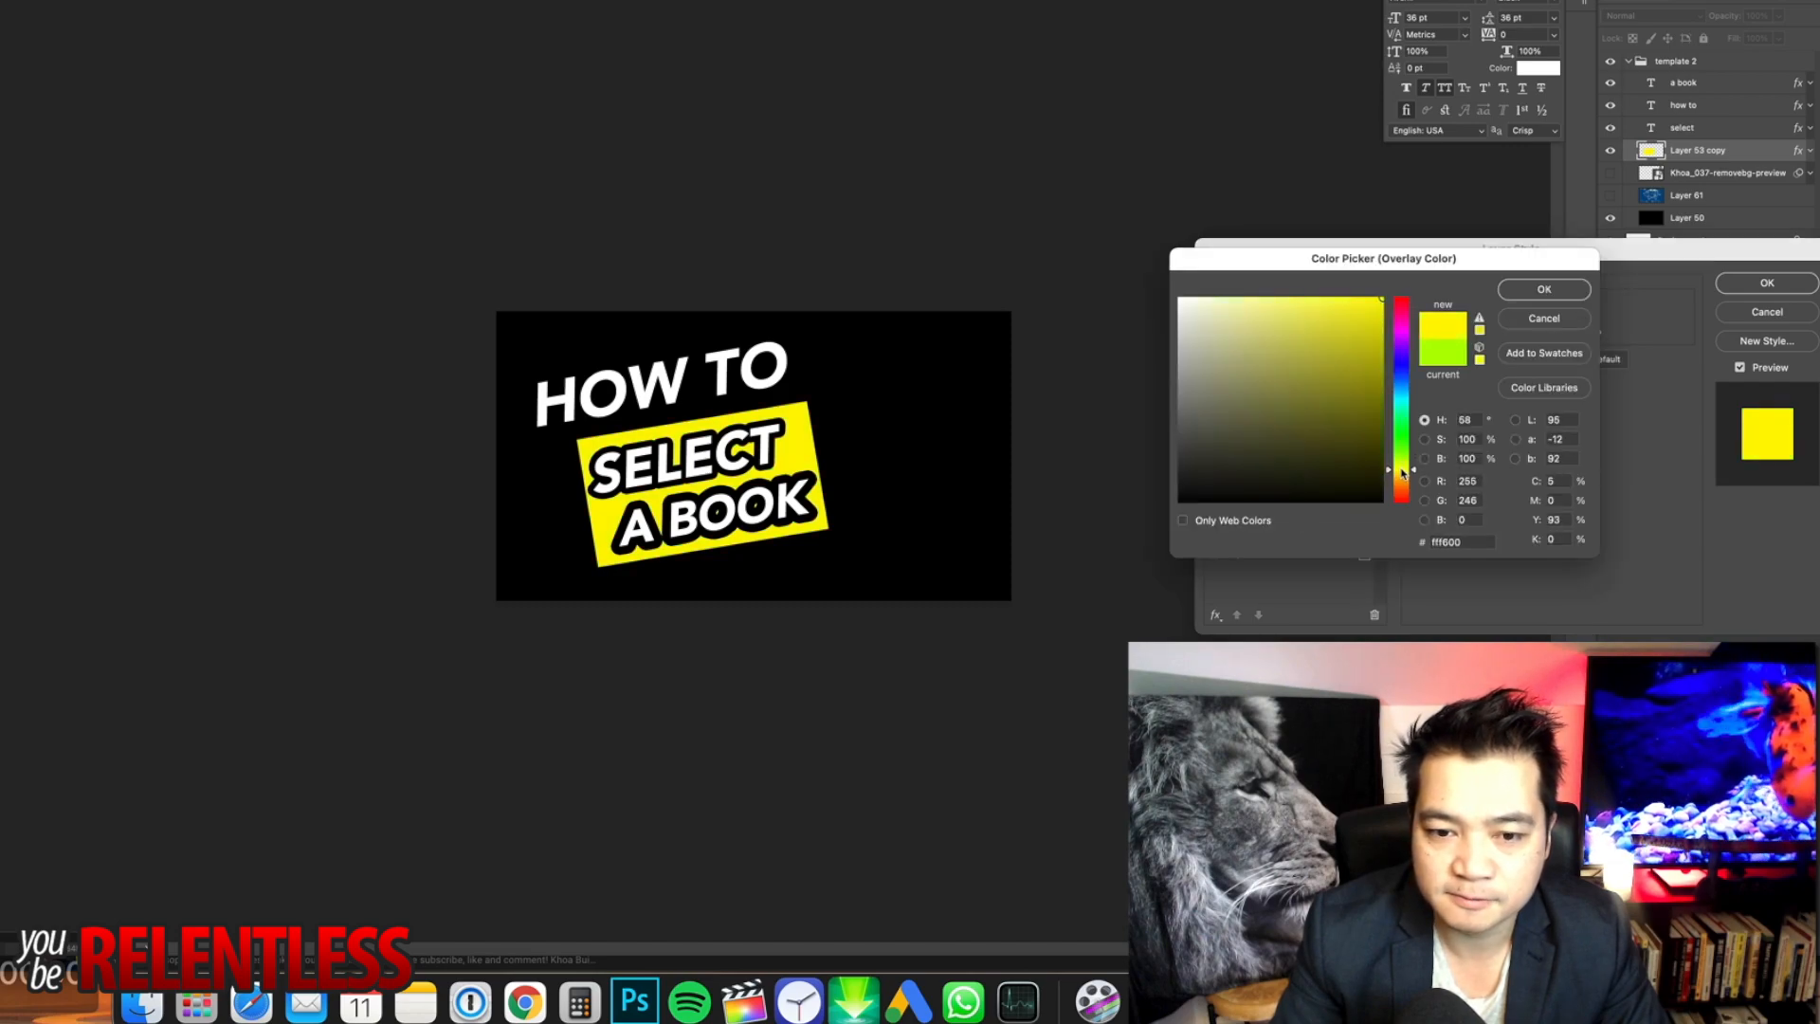
{"action": "left_click", "coordinate": [1544, 289]}
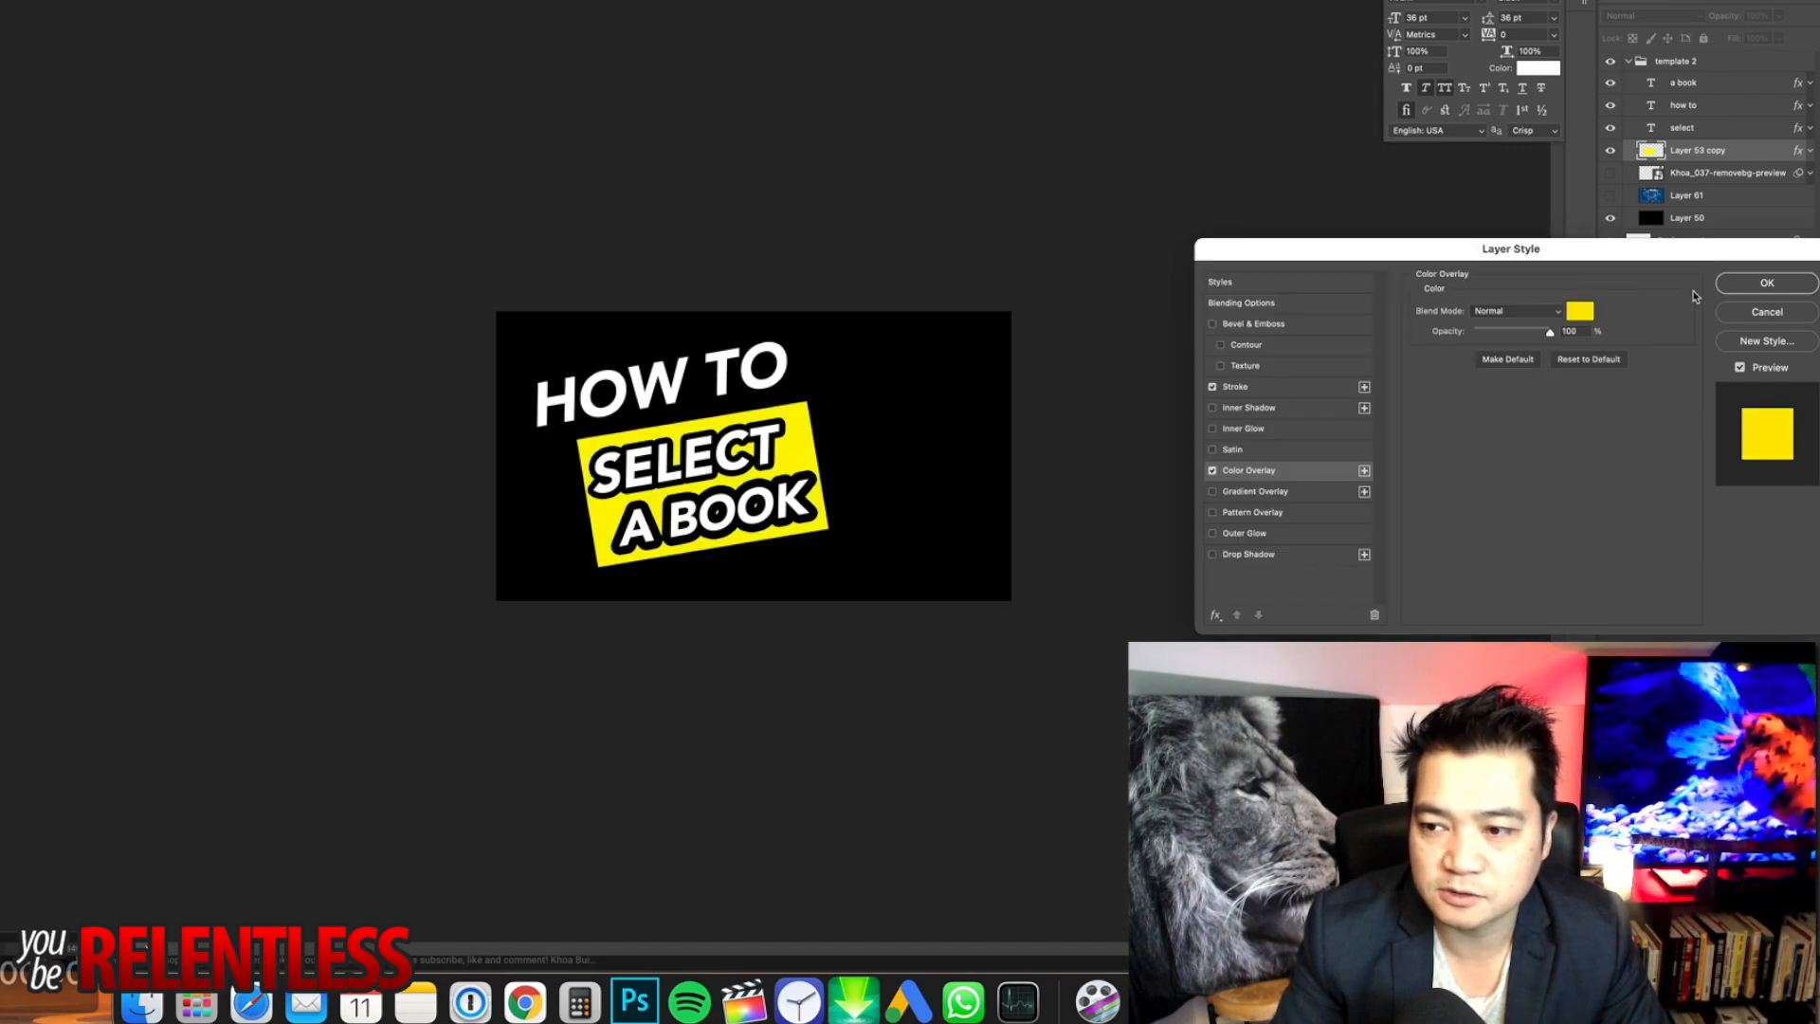
{"action": "key", "text": "Return"}
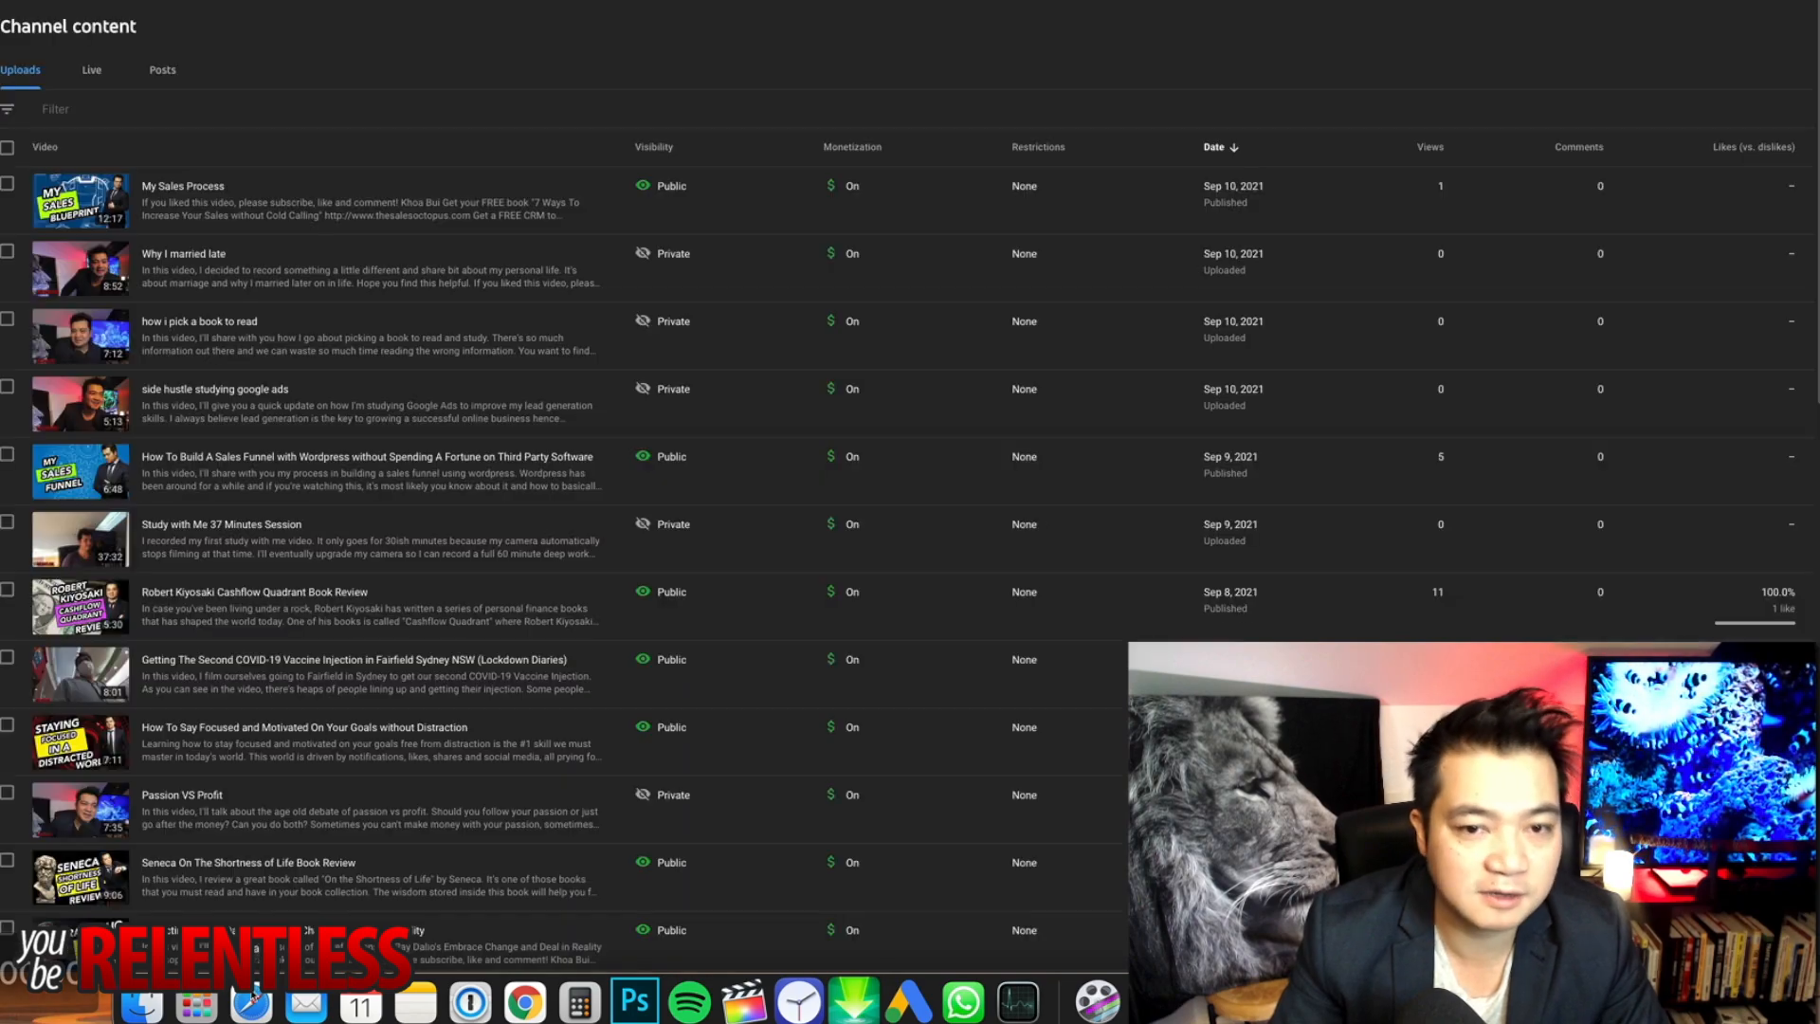
Switch to the browser and open the Google home page.
{"action": "left_click", "coordinate": [658, 395]}
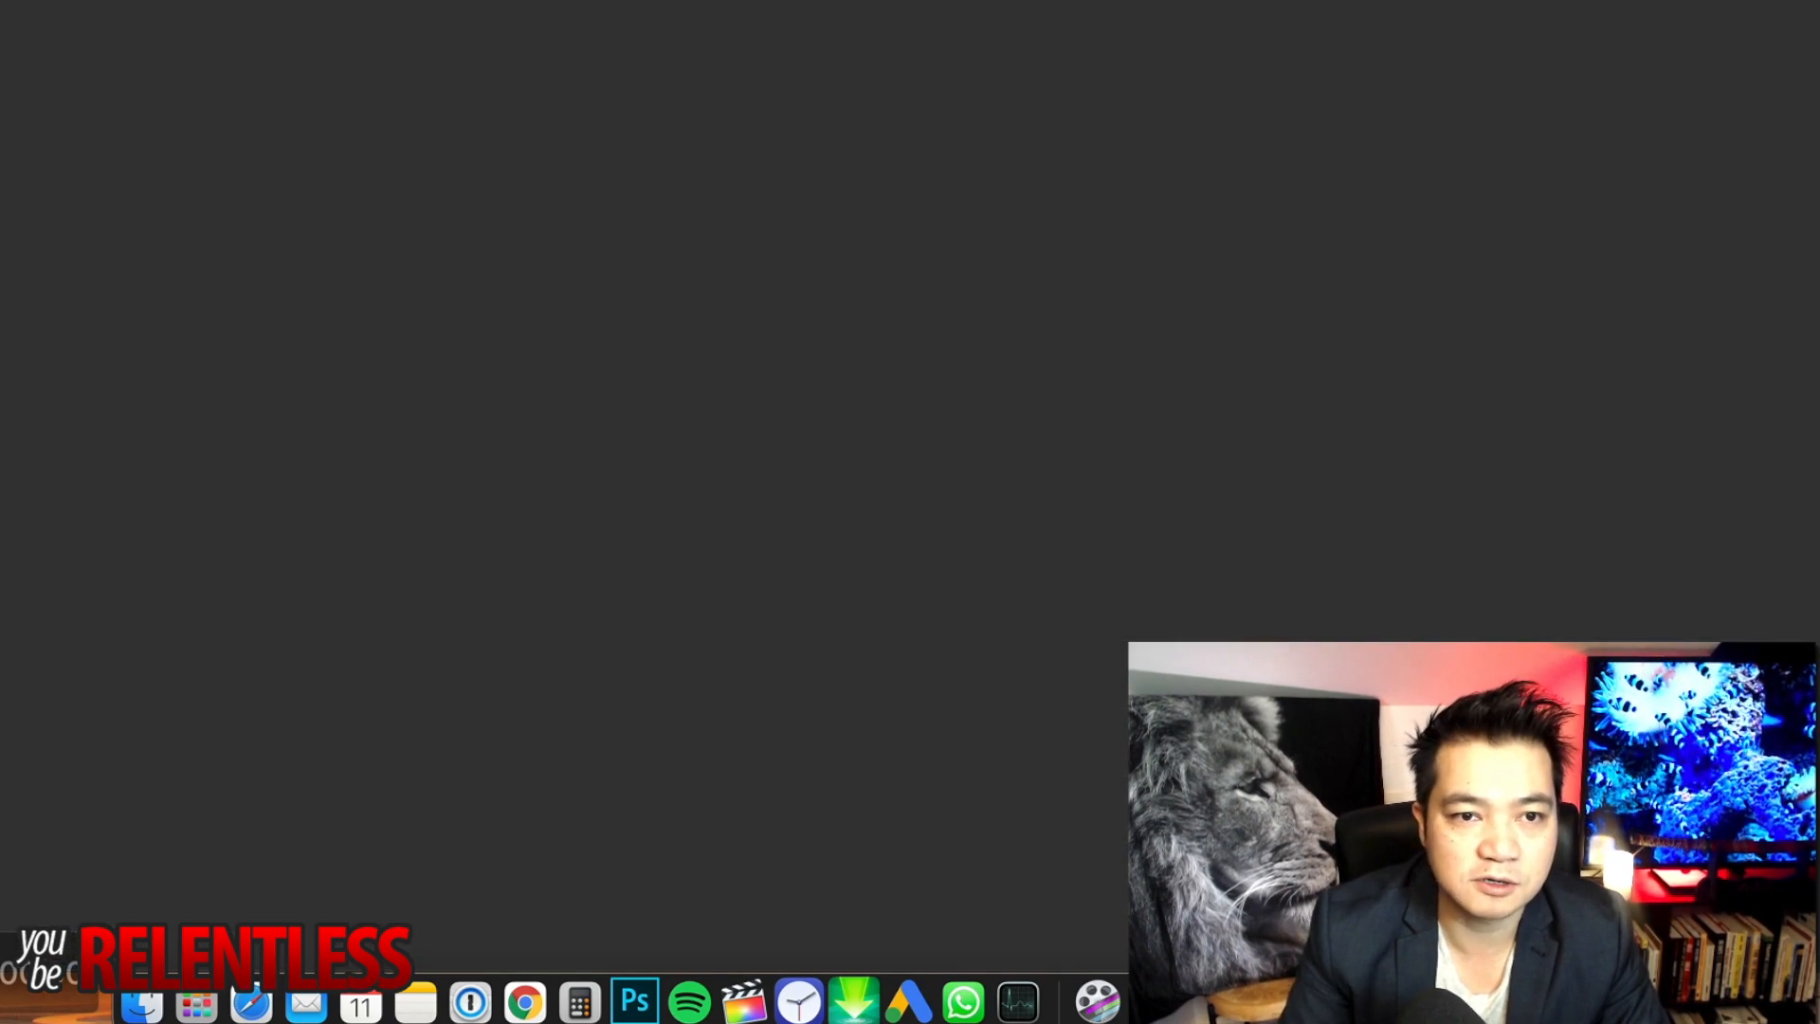
{"action": "type", "text": "google"}
{"action": "key", "text": "Return"}
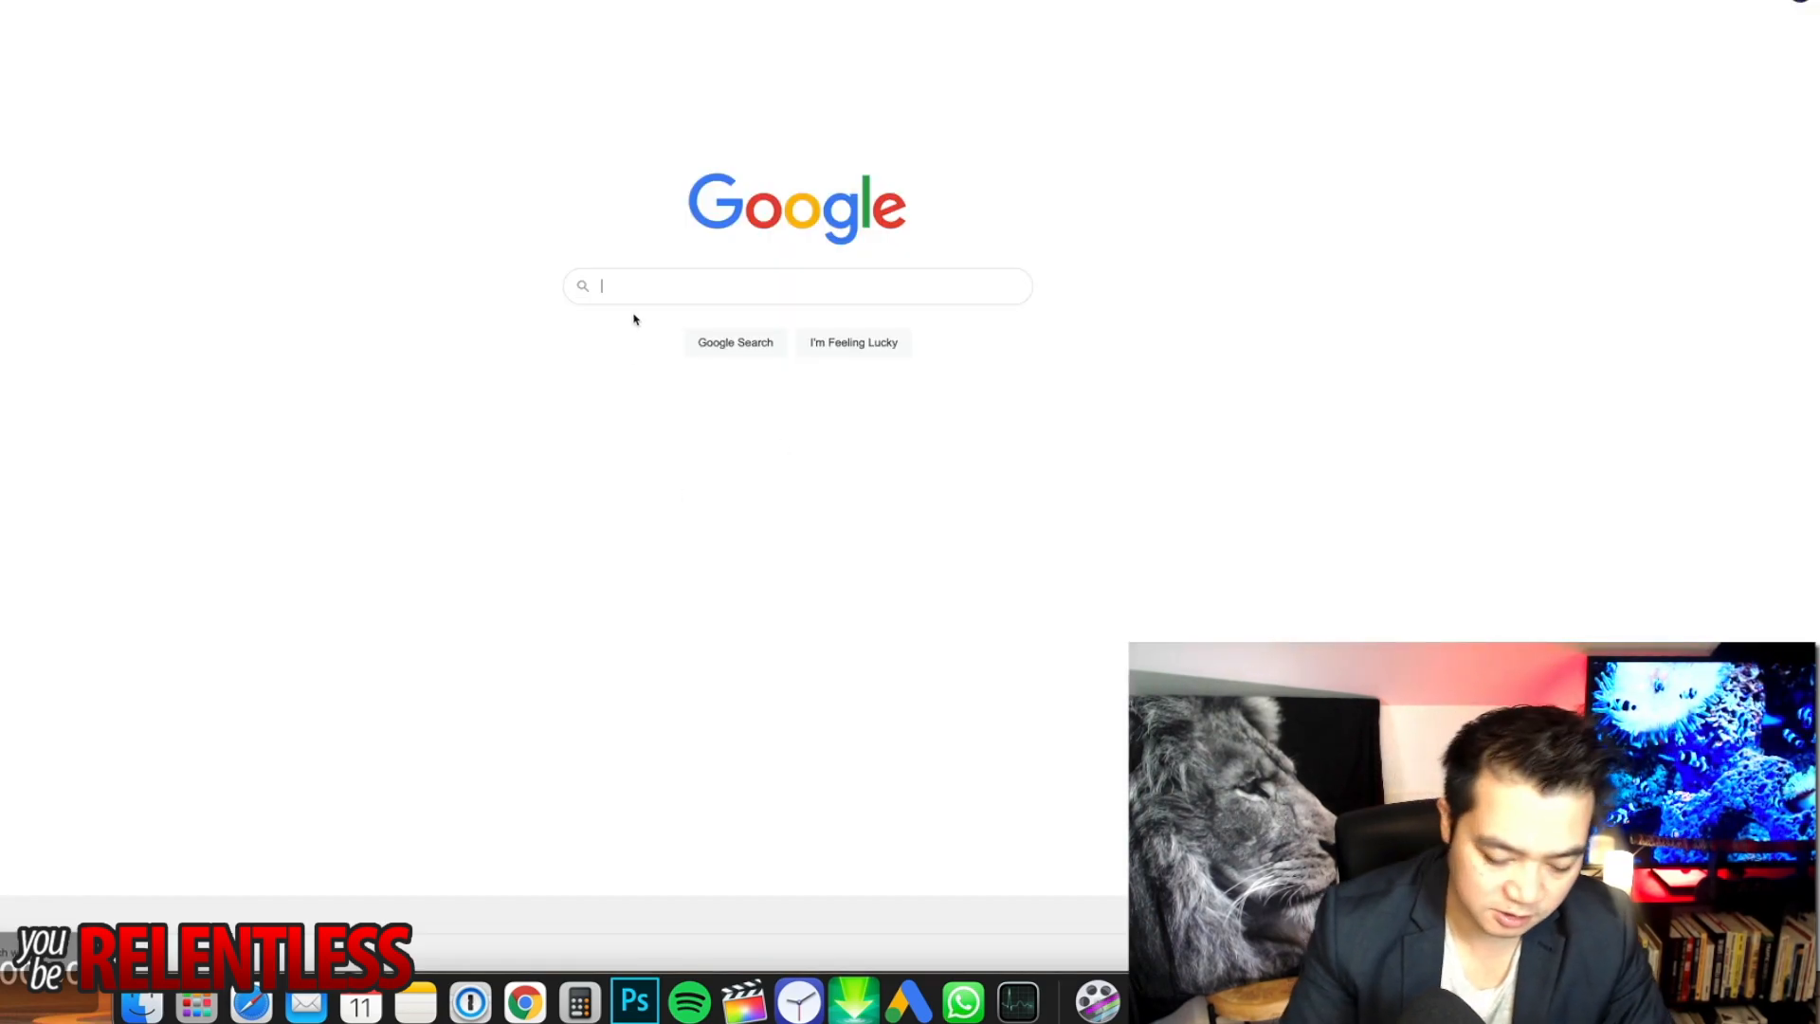
Search Google for "book background" and show the image results.
{"action": "type", "text": "book background"}
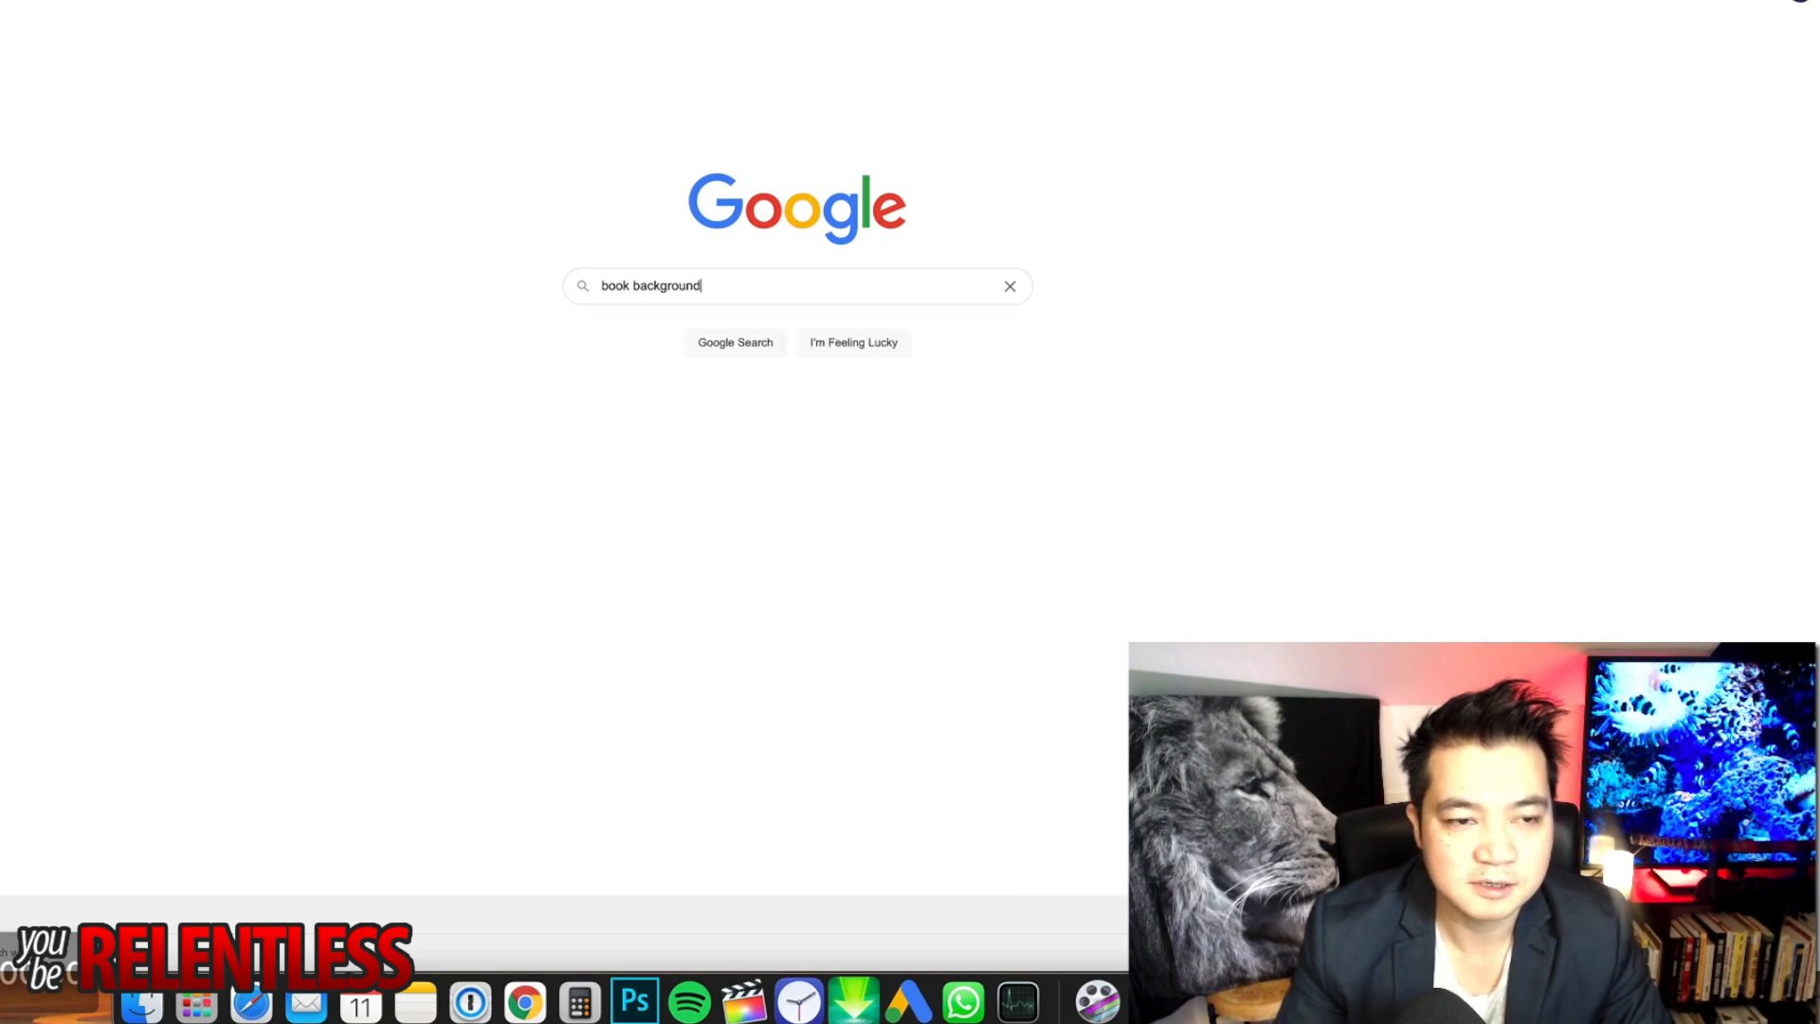
{"action": "key", "text": "Return"}
{"action": "left_click", "coordinate": [2, 59]}
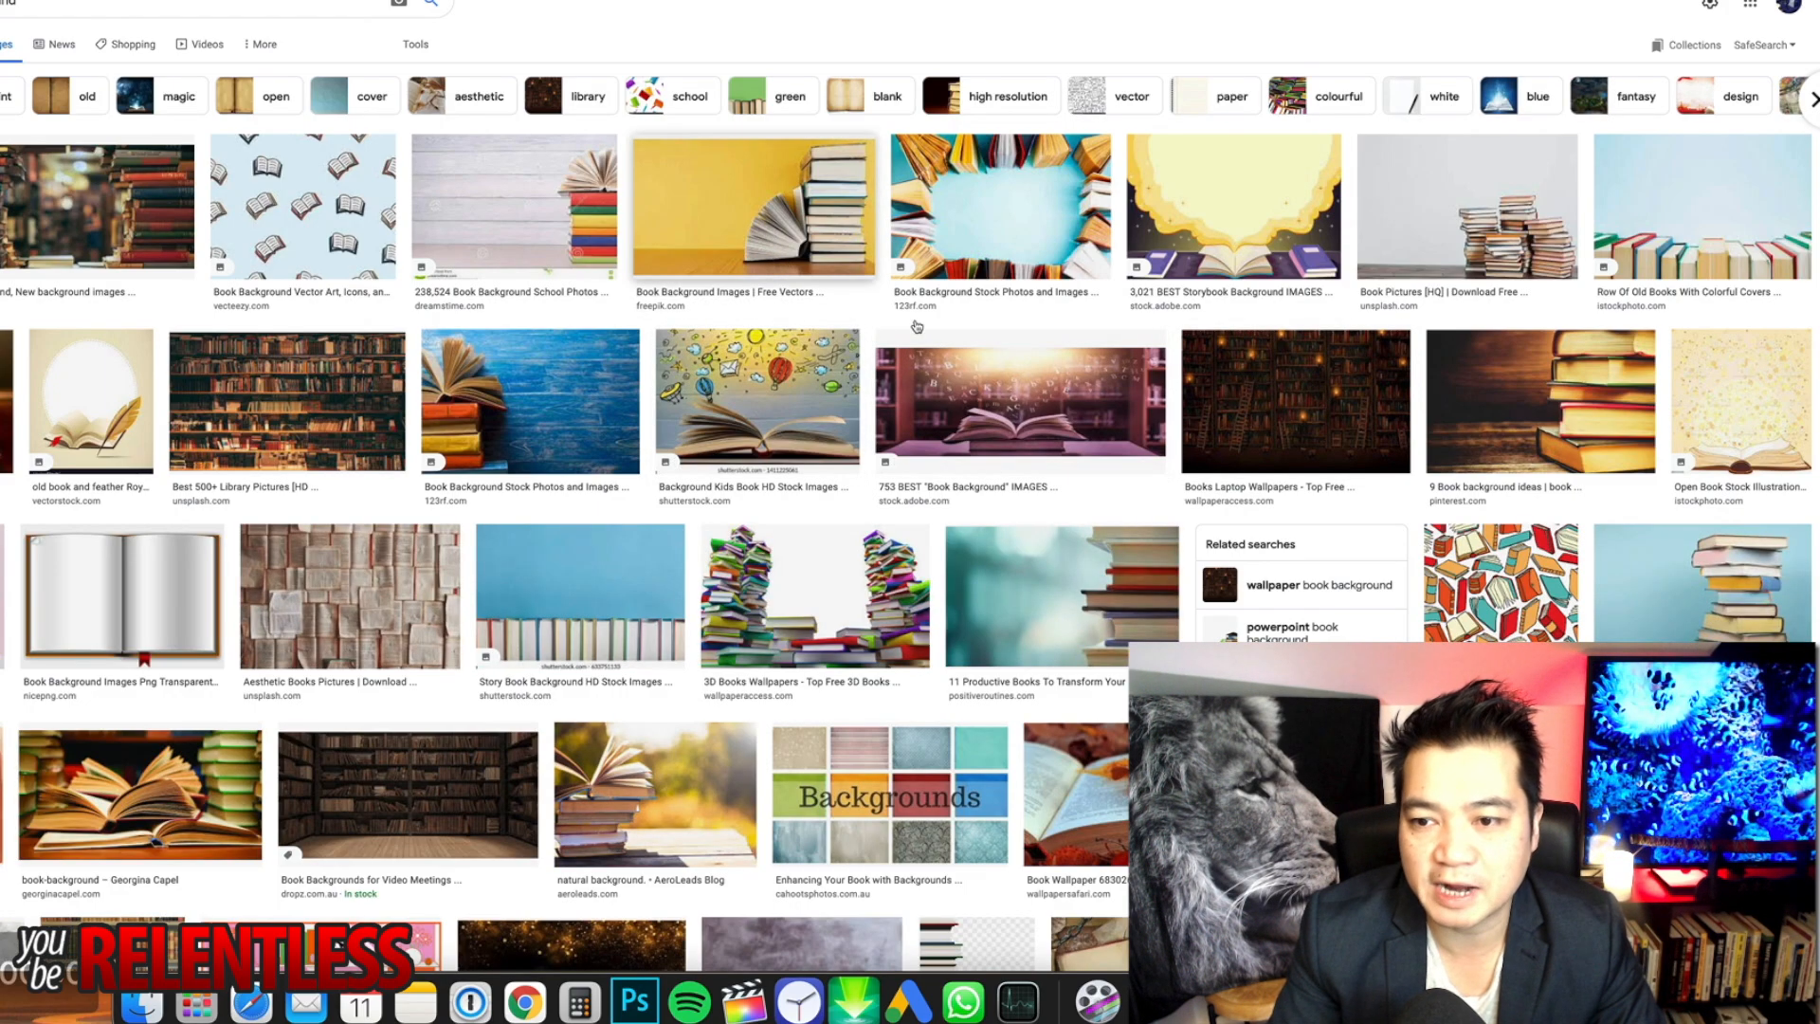
Compare previews of the Freepik book stack on a yellow background and the related 123RF image of books on yellow.
{"action": "left_click", "coordinate": [800, 240]}
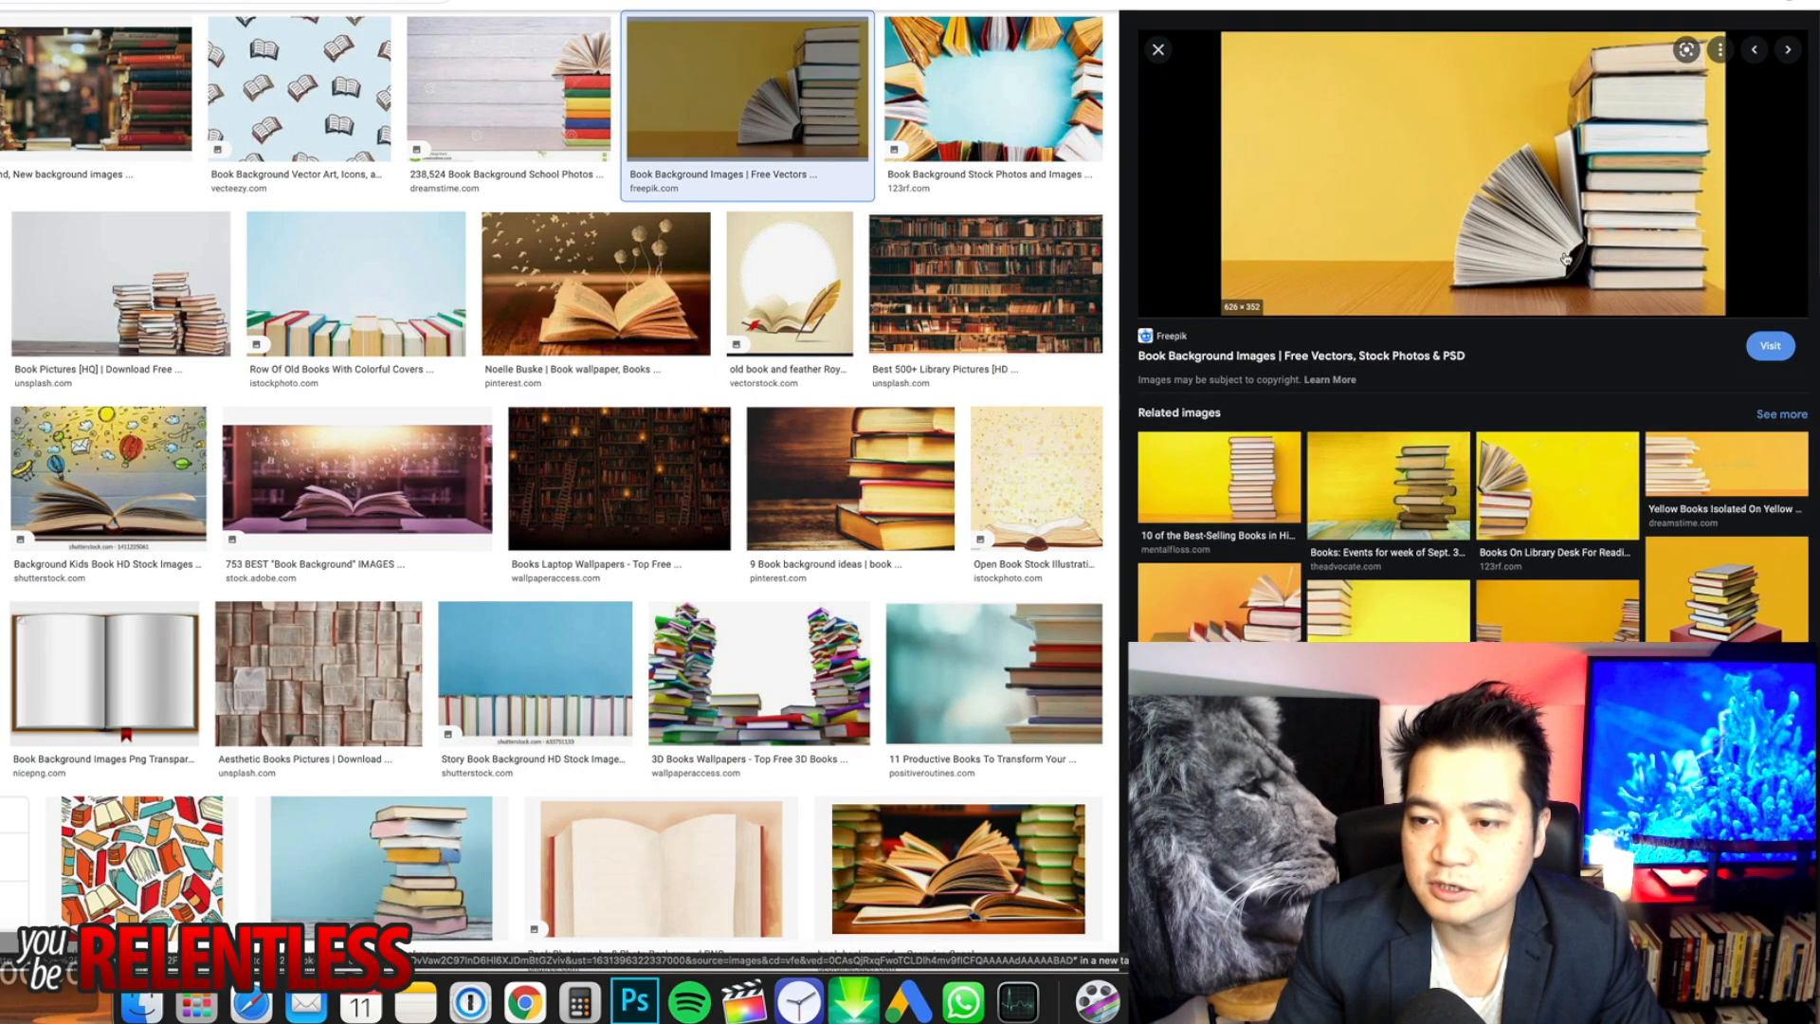
{"action": "right_click", "coordinate": [1581, 198]}
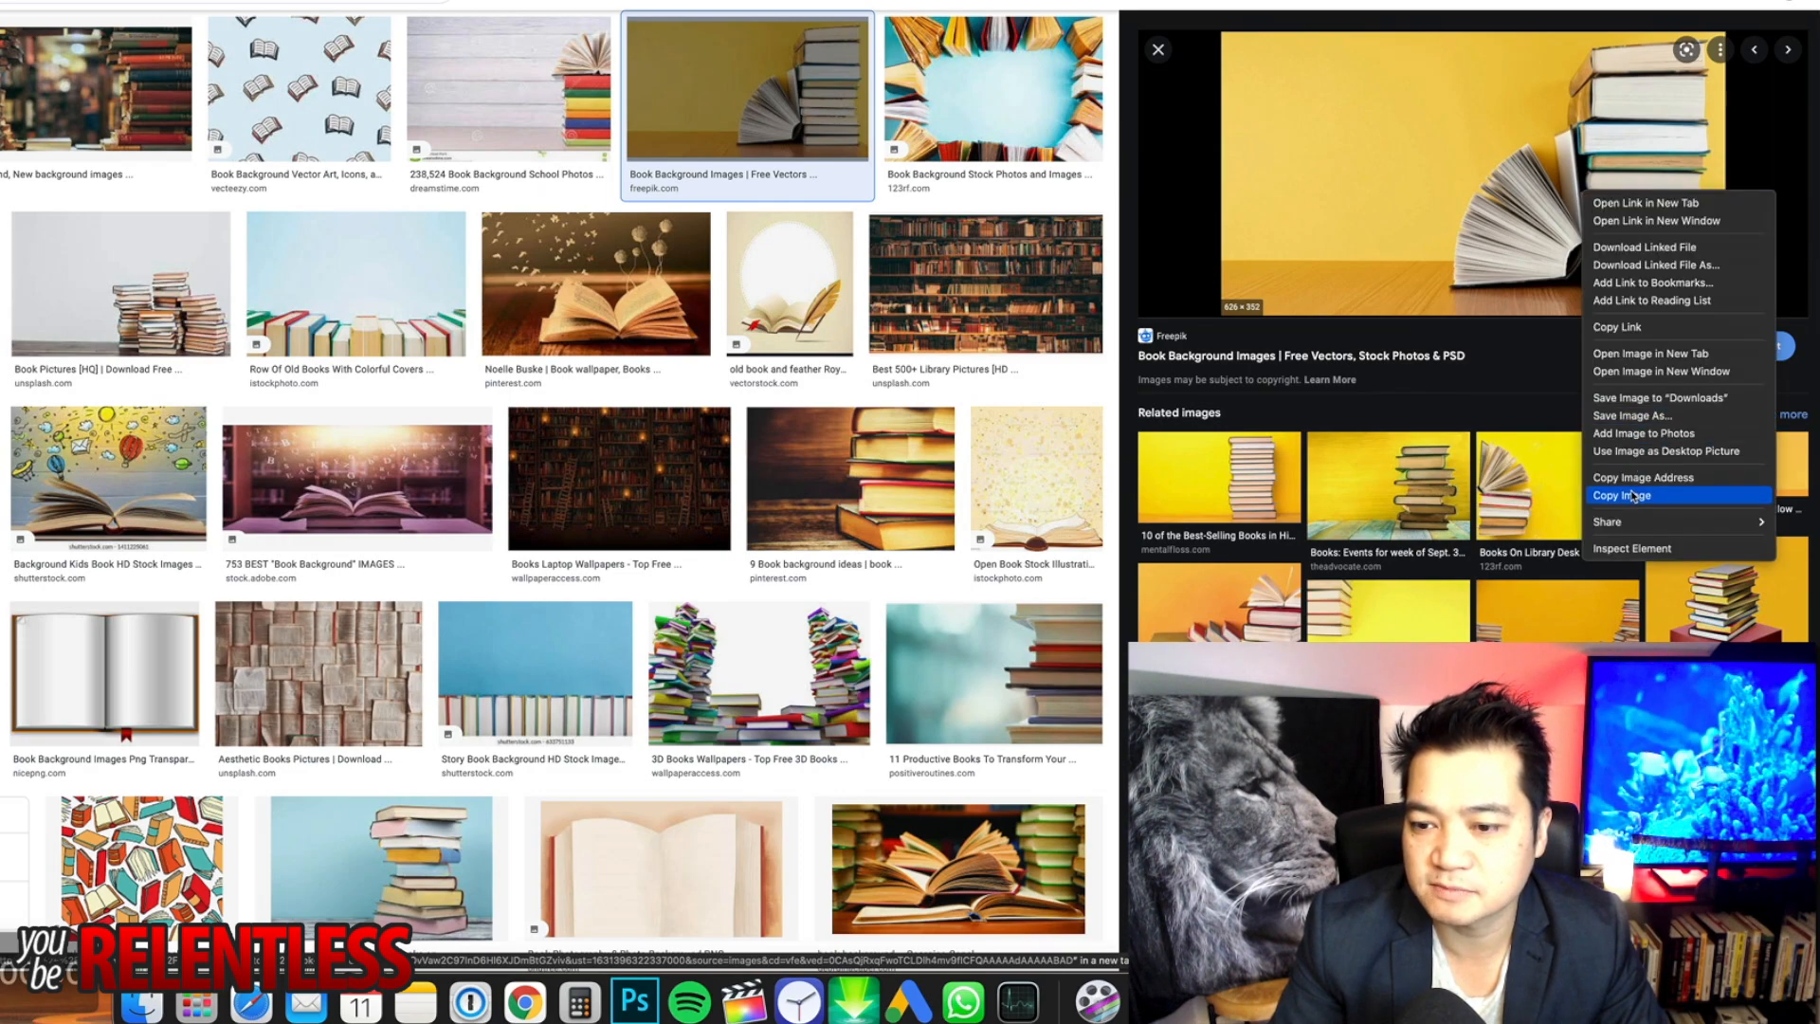
{"action": "left_click", "coordinate": [1551, 629]}
{"action": "left_click", "coordinate": [1568, 507]}
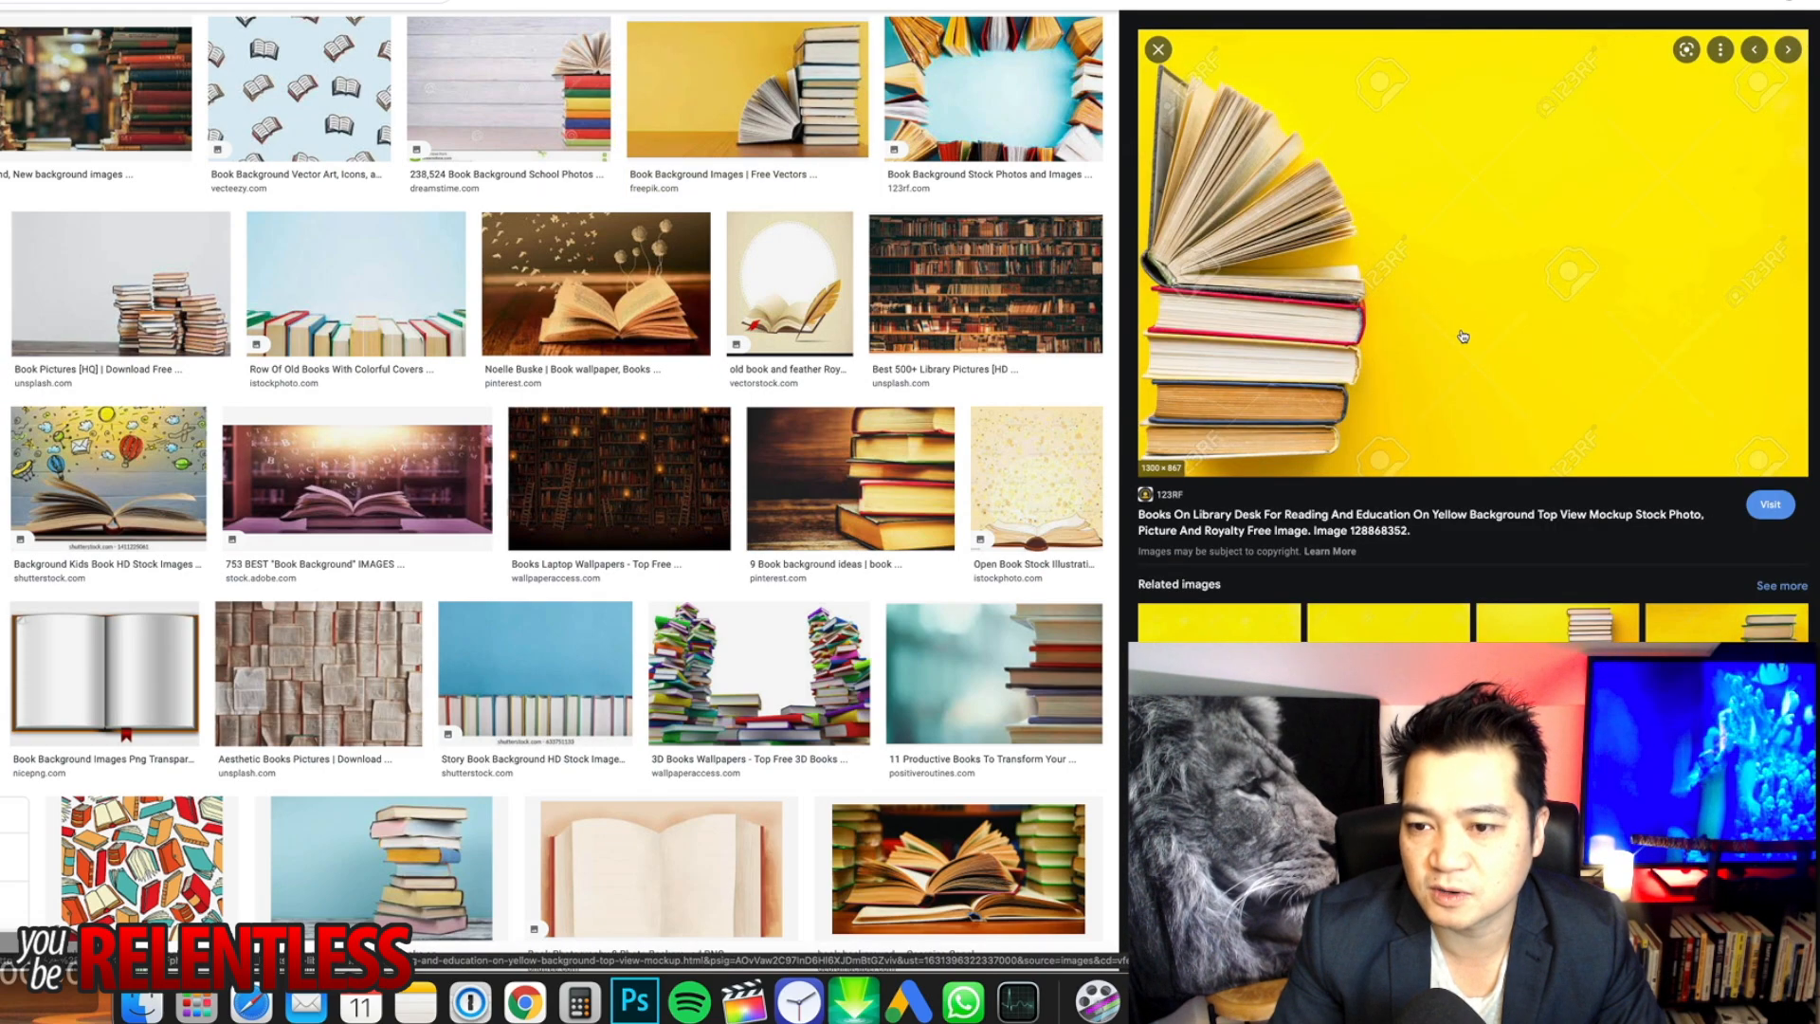
{"action": "left_click", "coordinate": [1158, 49]}
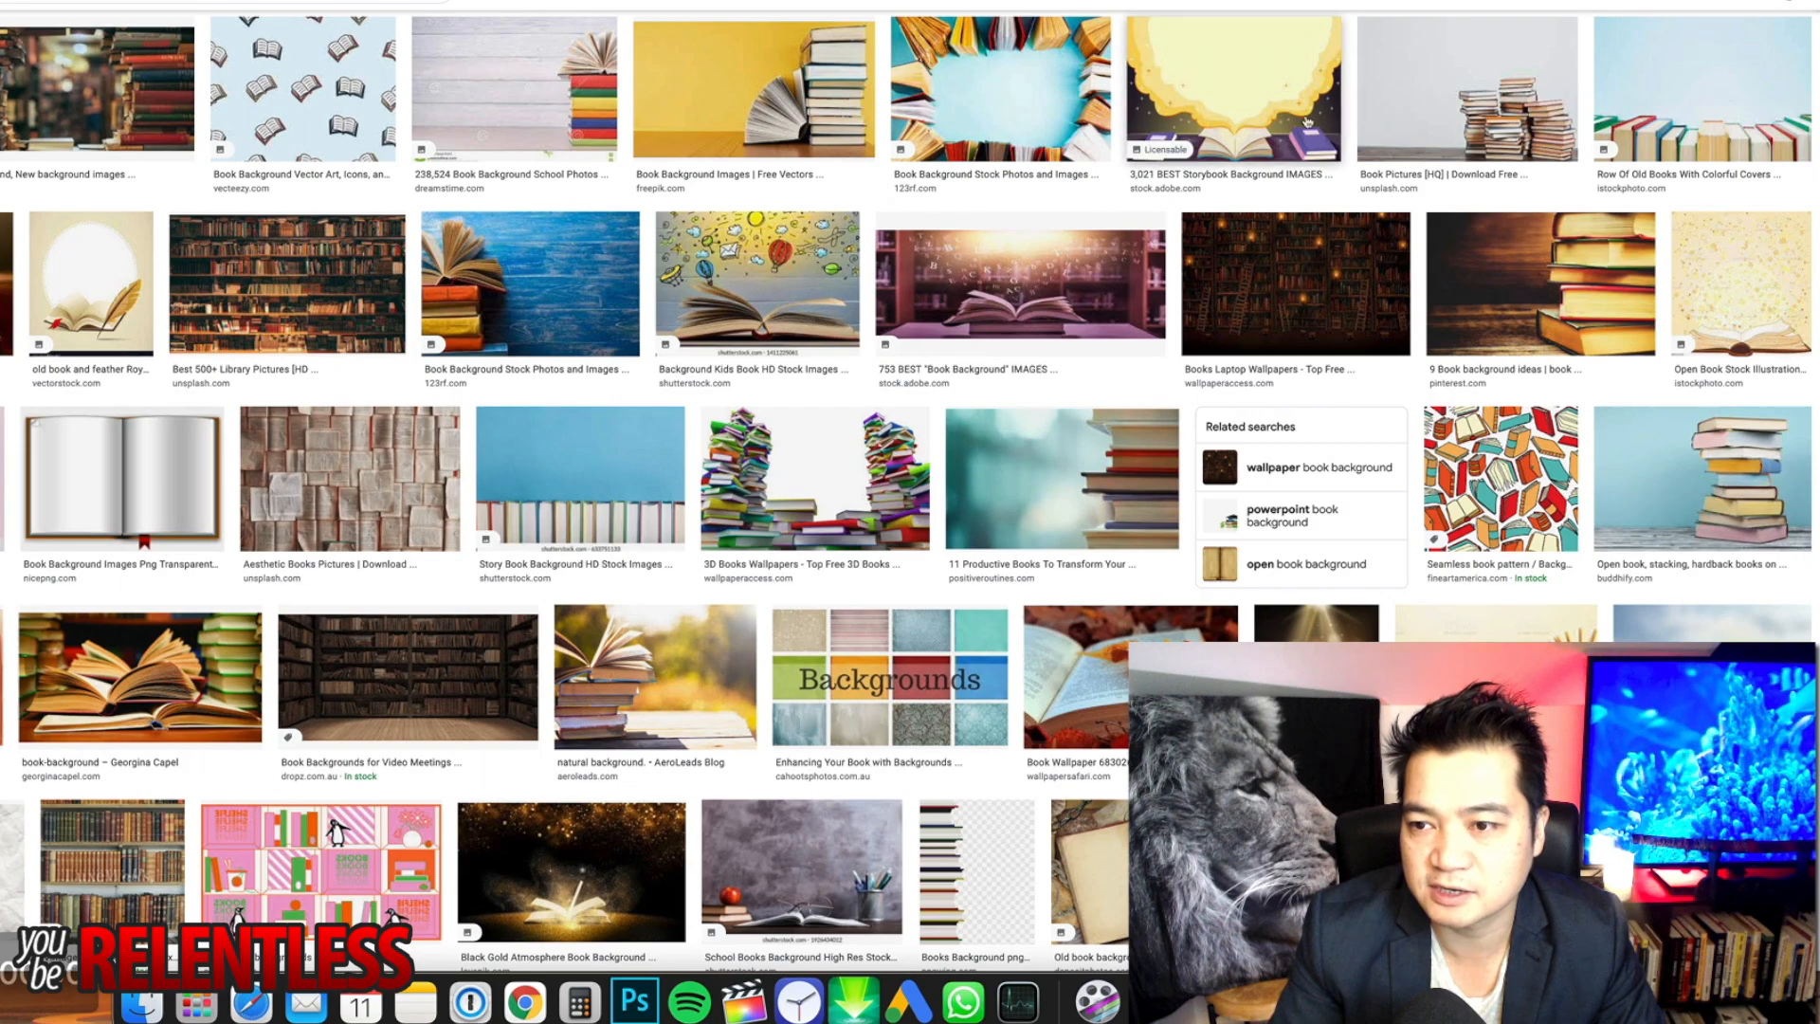
{"action": "left_click", "coordinate": [740, 104]}
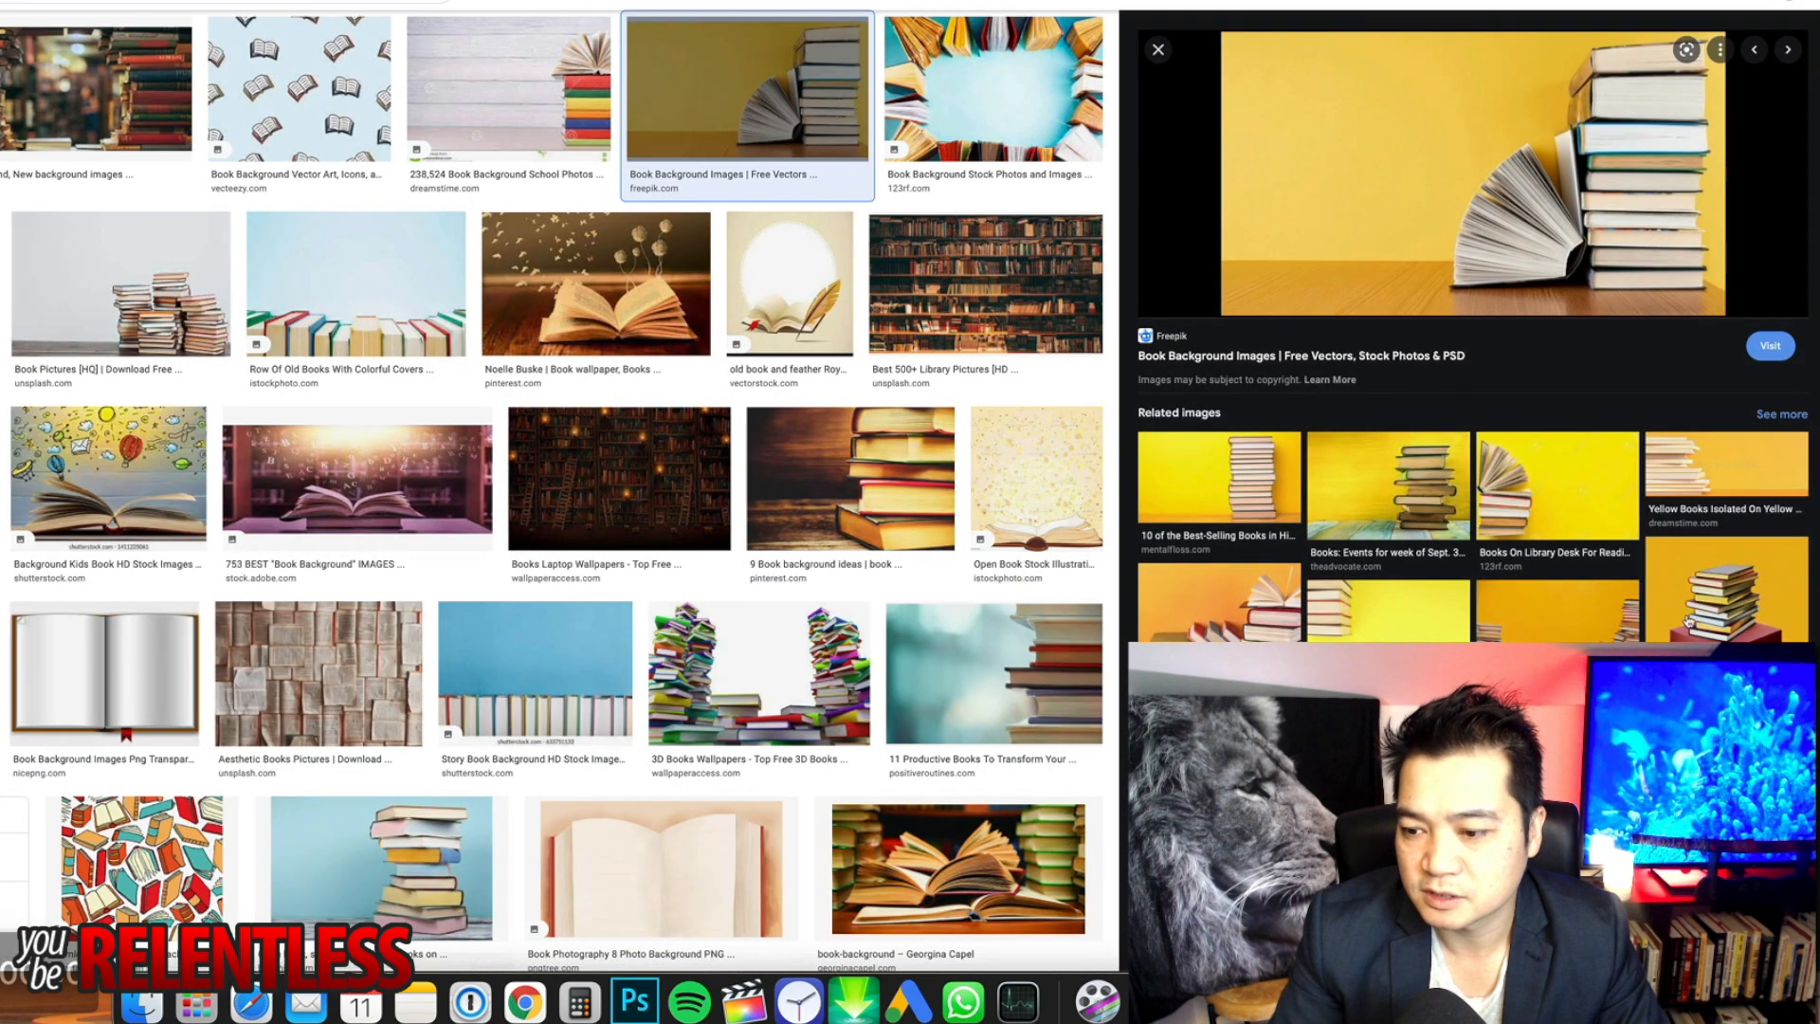
{"action": "left_click", "coordinate": [1535, 493]}
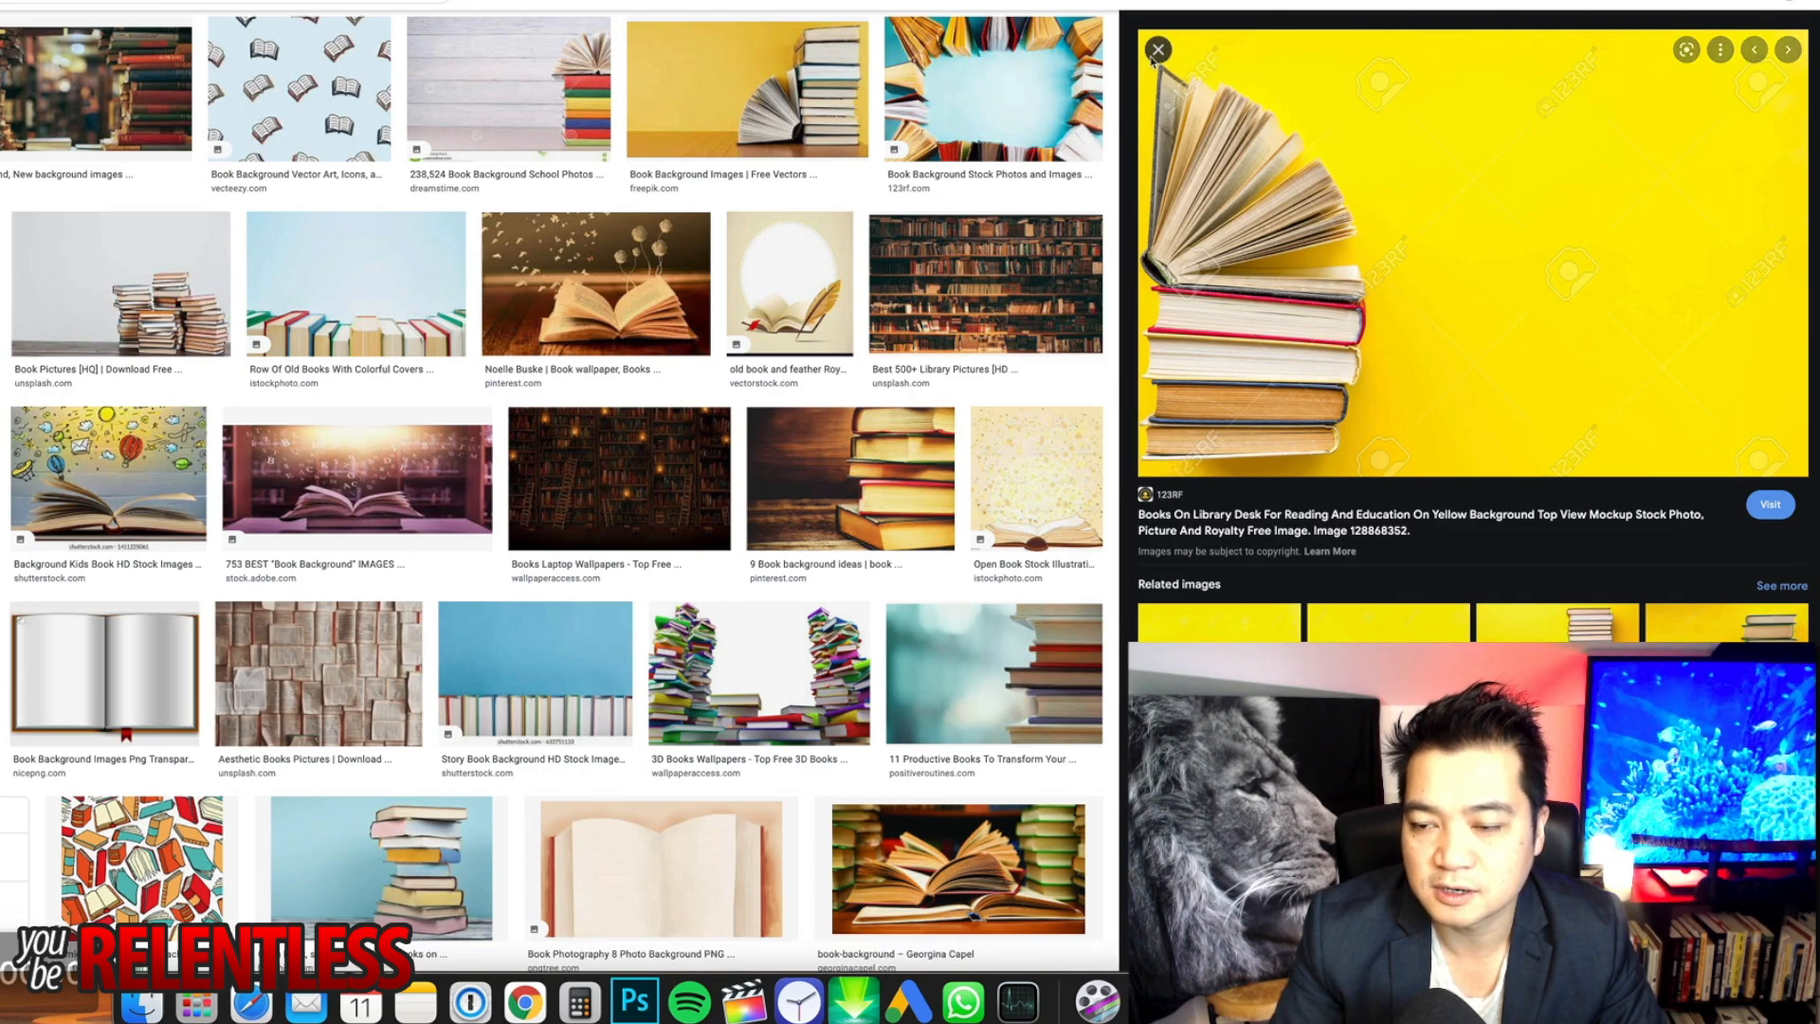
{"action": "key", "text": "Escape"}
Preview the Freepik book stack image and save it to the Ideas folder inside YOUTUBE > YouTube Thumbs.
{"action": "left_click", "coordinate": [794, 100]}
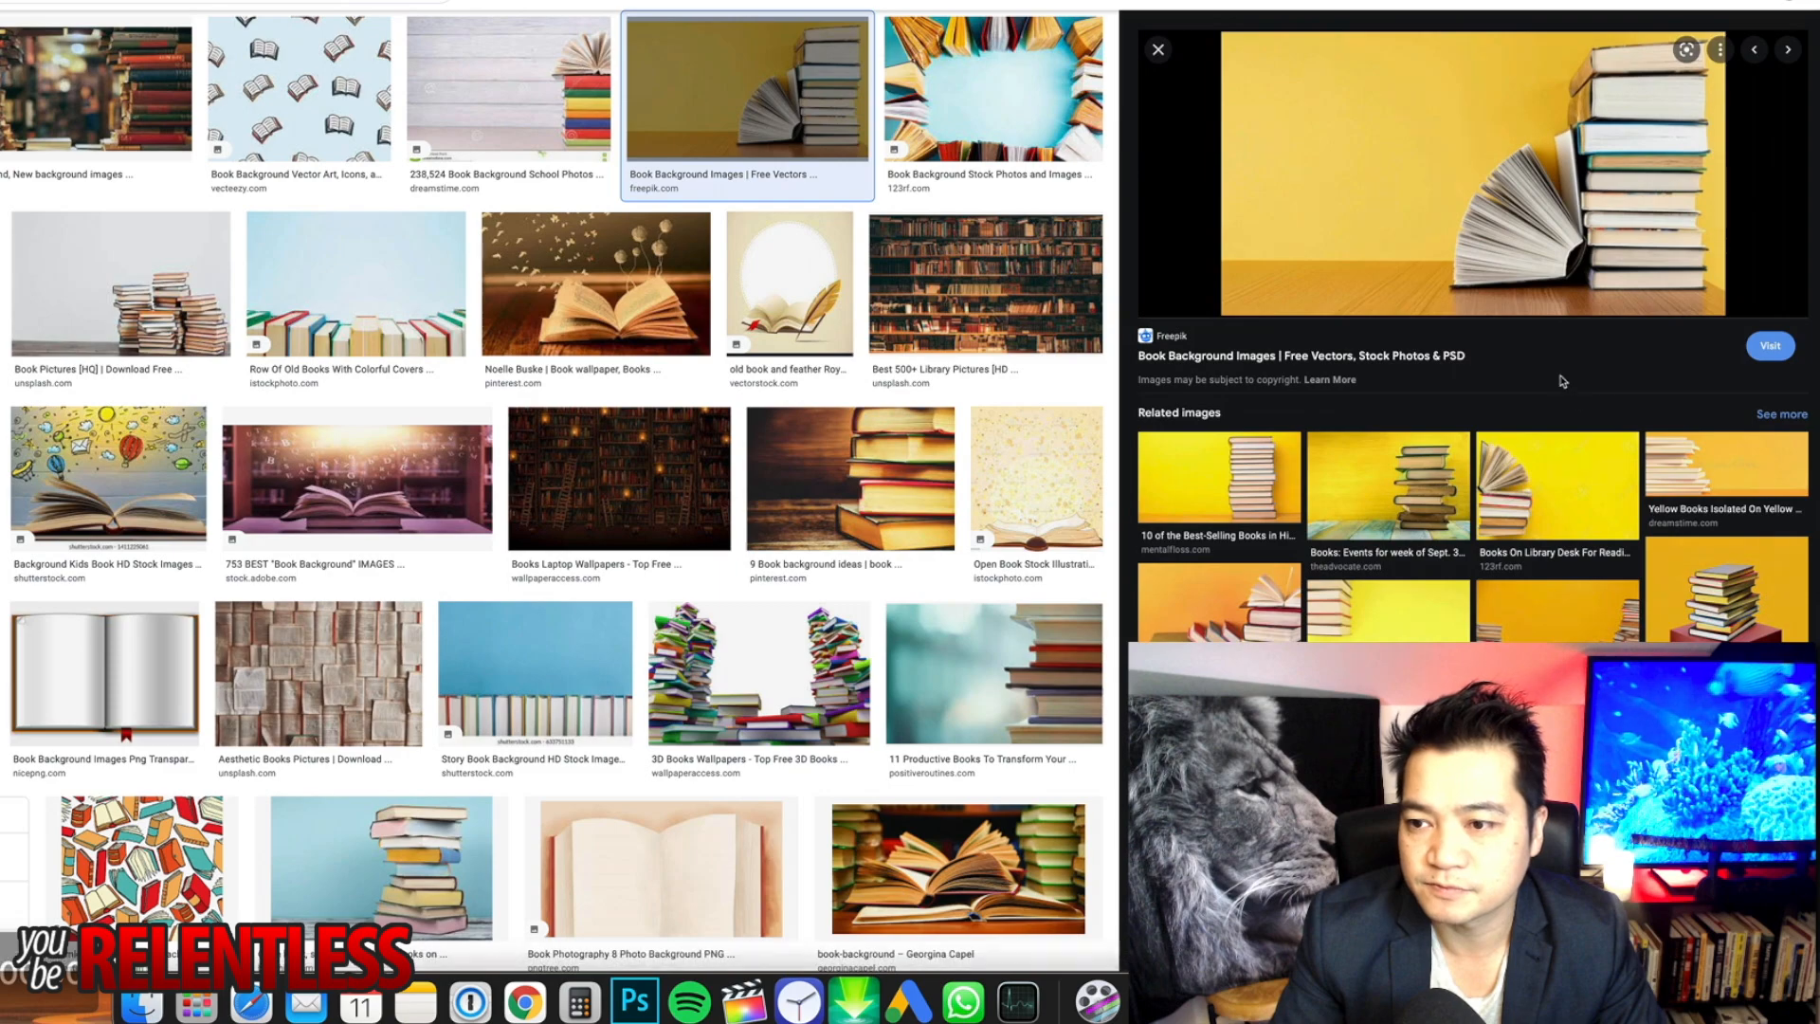
{"action": "right_click", "coordinate": [1463, 265]}
{"action": "left_click", "coordinate": [1511, 482]}
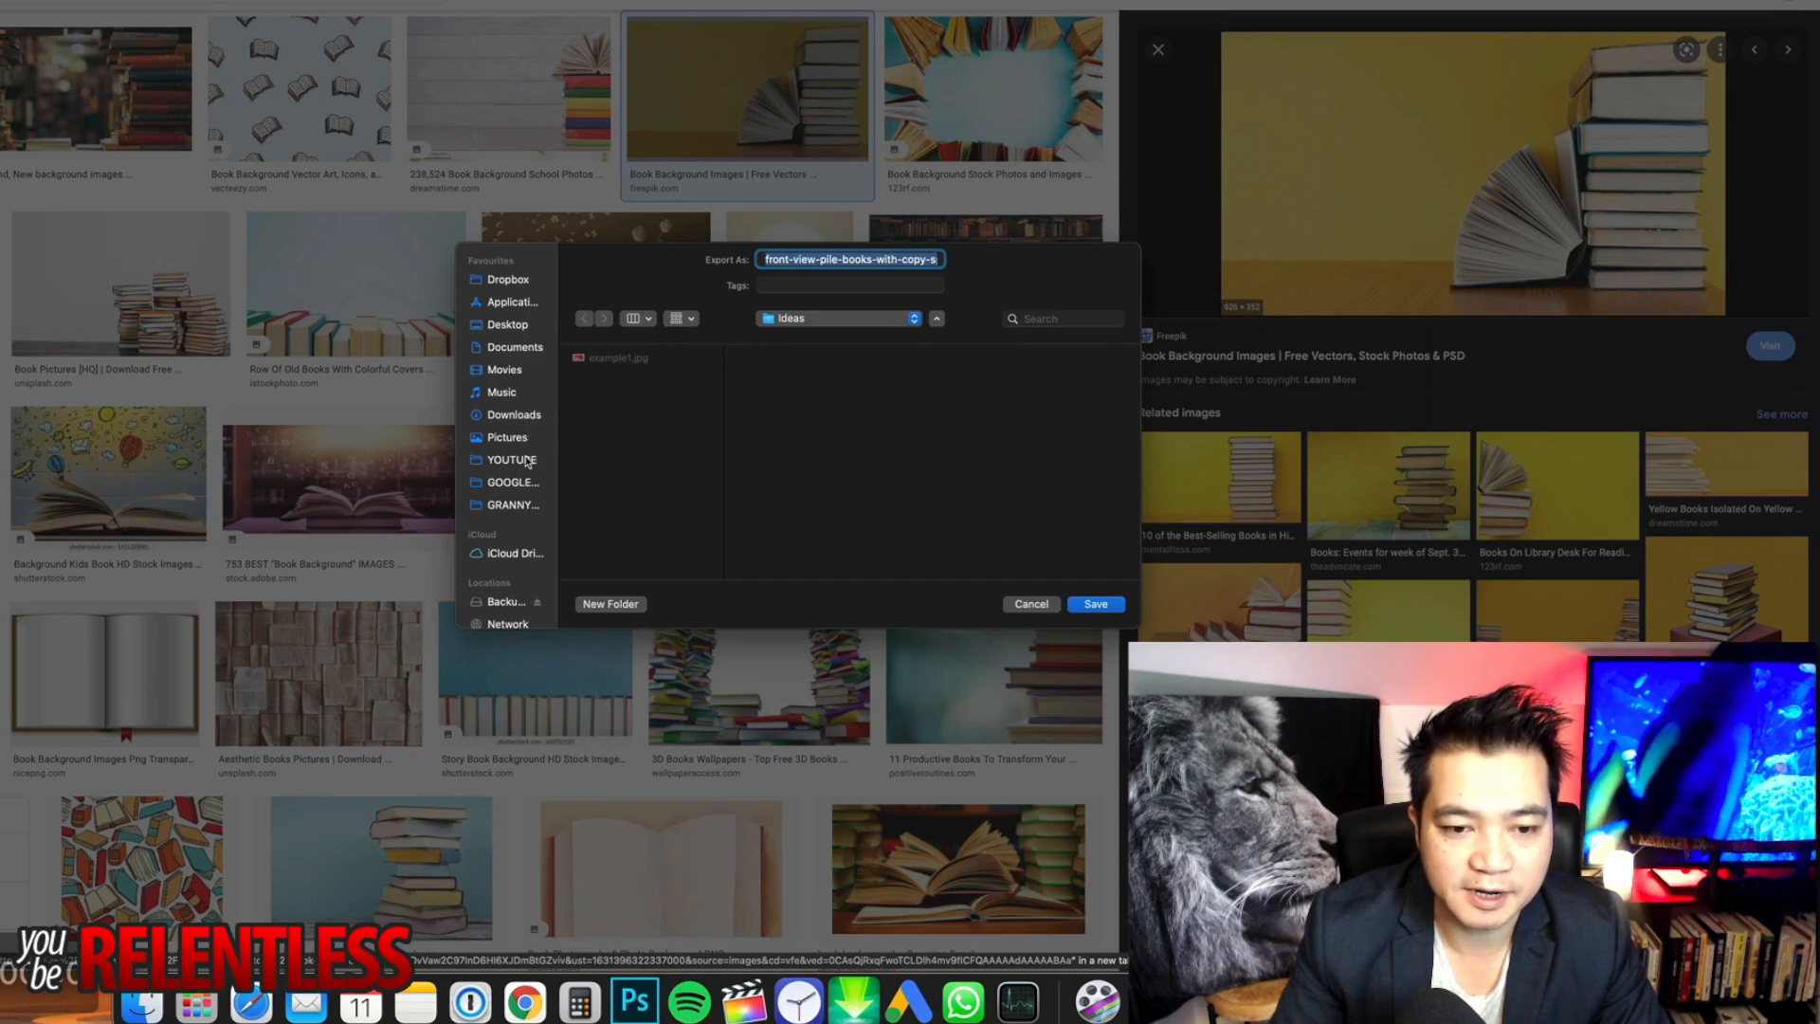
{"action": "left_click", "coordinate": [528, 462]}
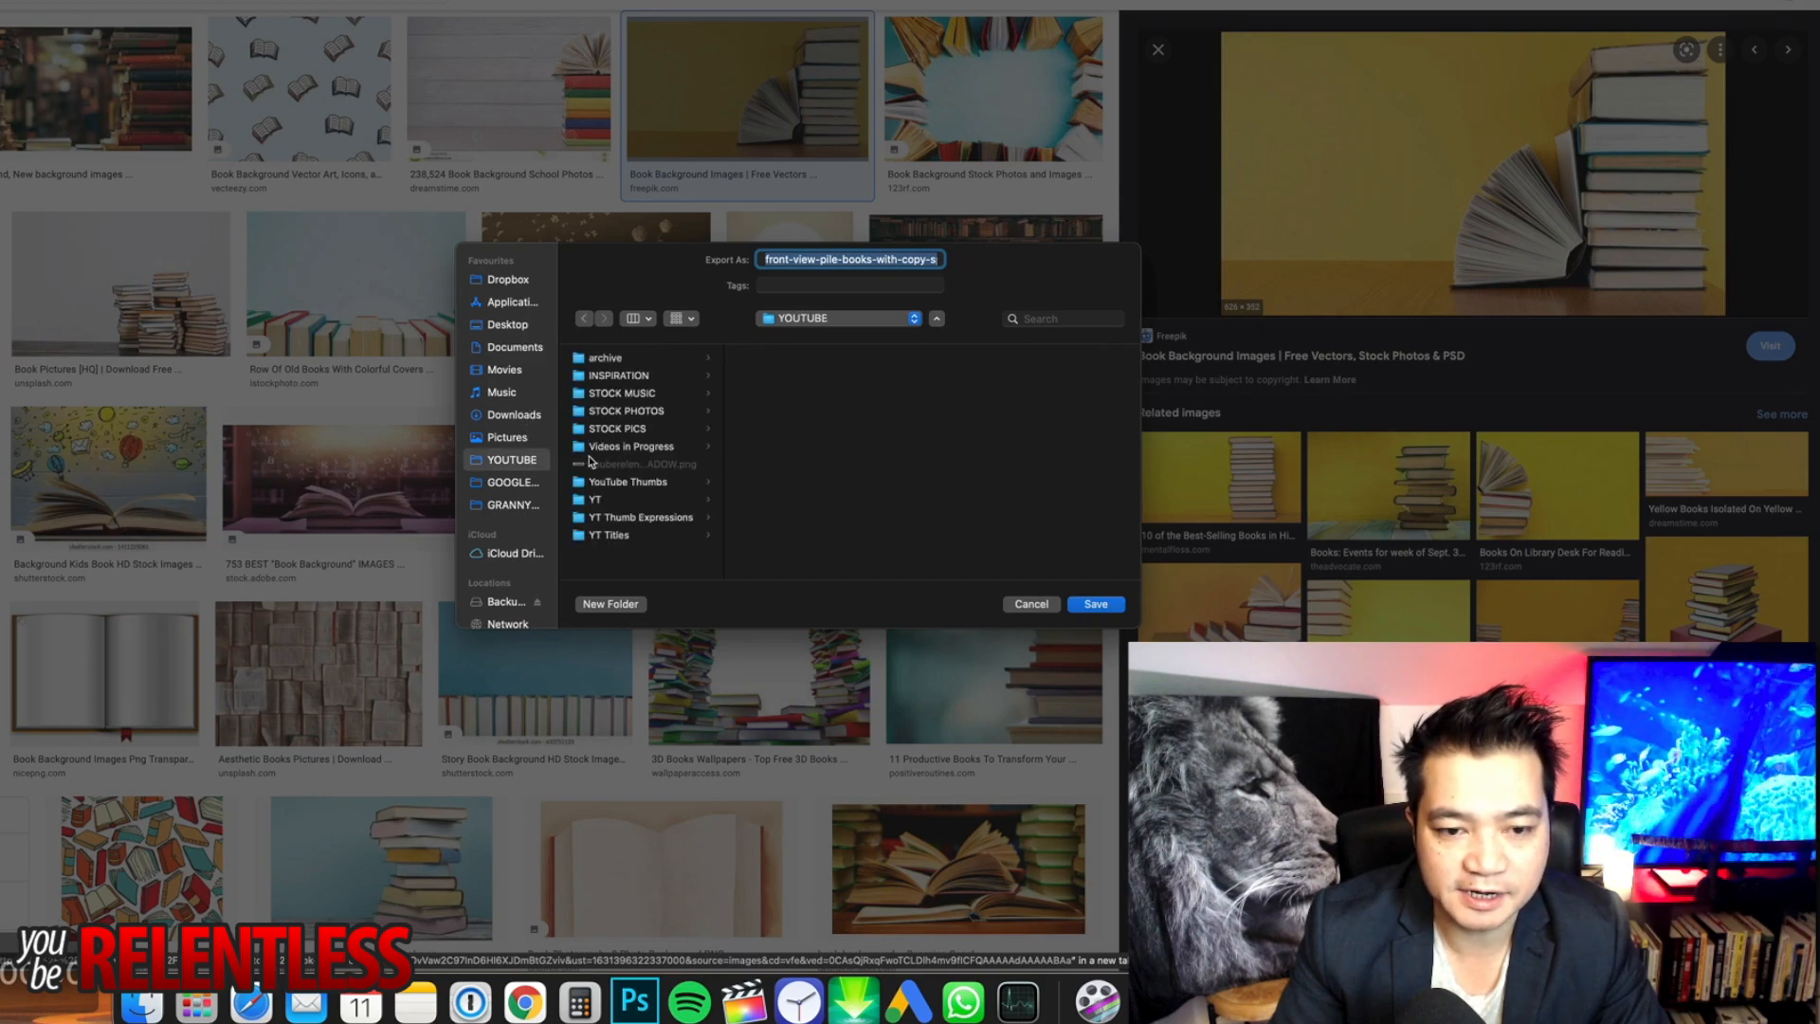
{"action": "left_click", "coordinate": [636, 518]}
{"action": "left_click", "coordinate": [635, 500]}
{"action": "left_click", "coordinate": [664, 518]}
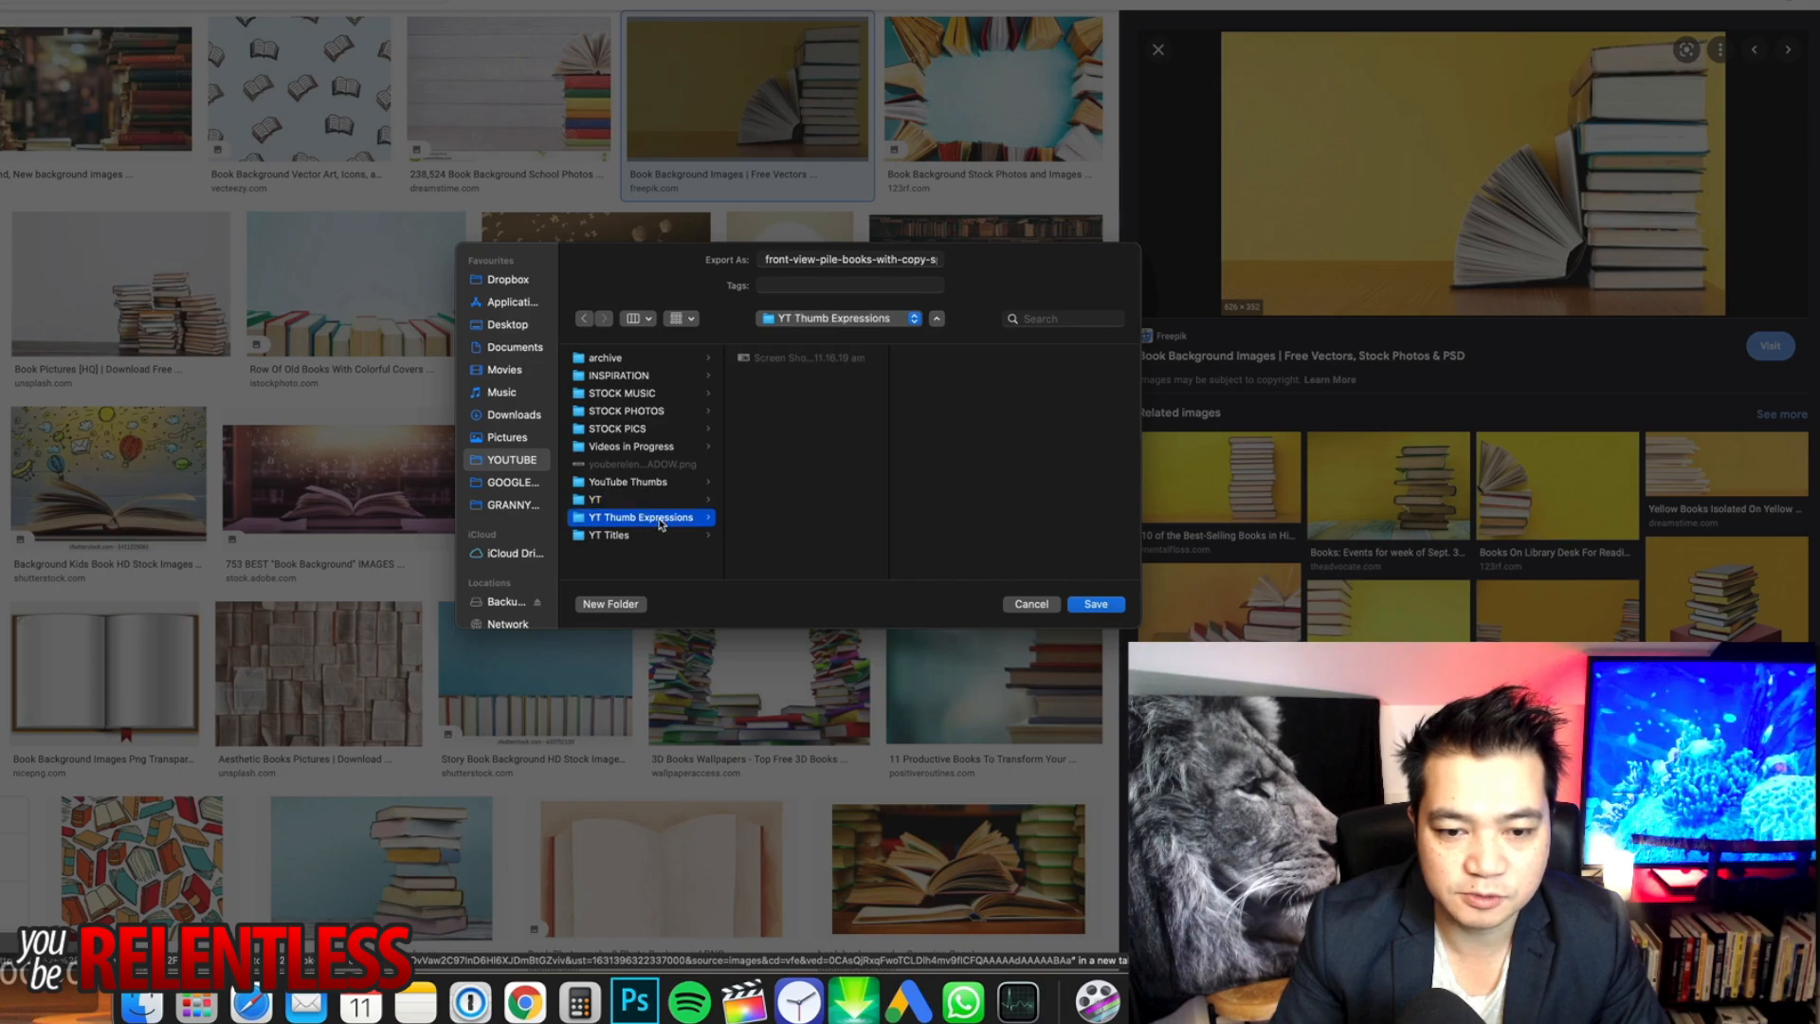
{"action": "left_click", "coordinate": [663, 484]}
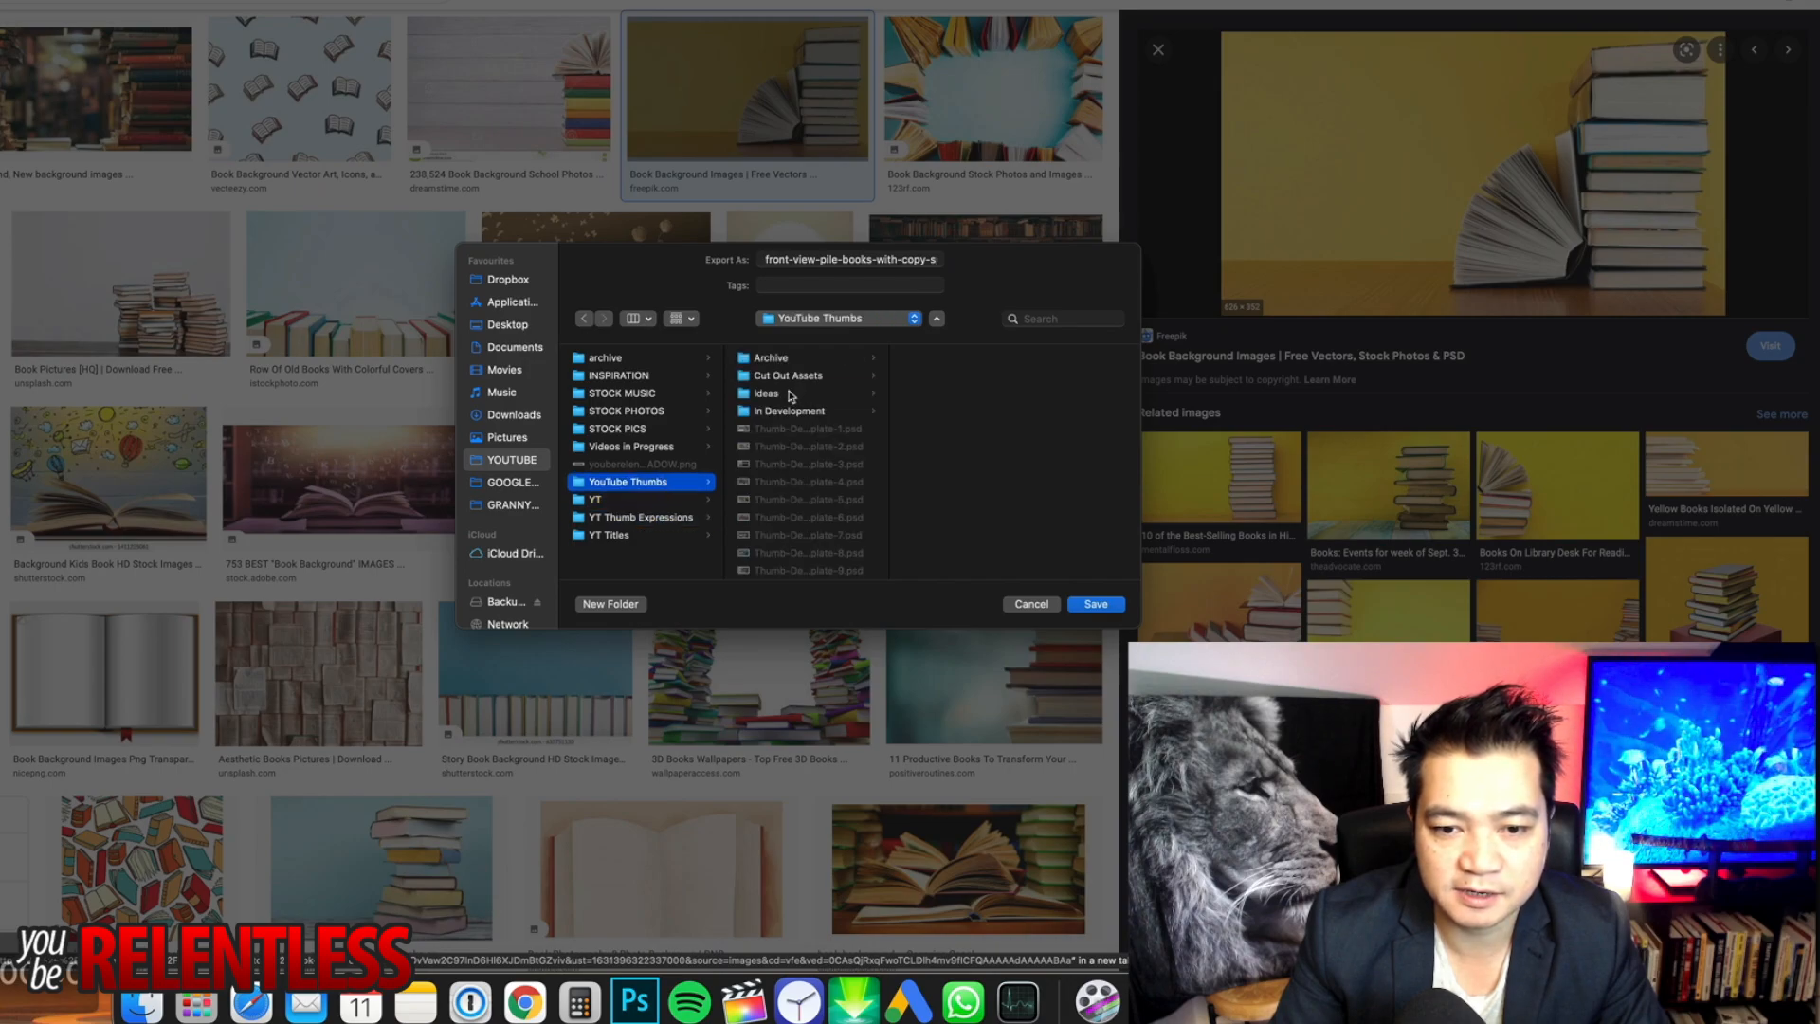
{"action": "left_click", "coordinate": [791, 394]}
{"action": "left_click", "coordinate": [1115, 607]}
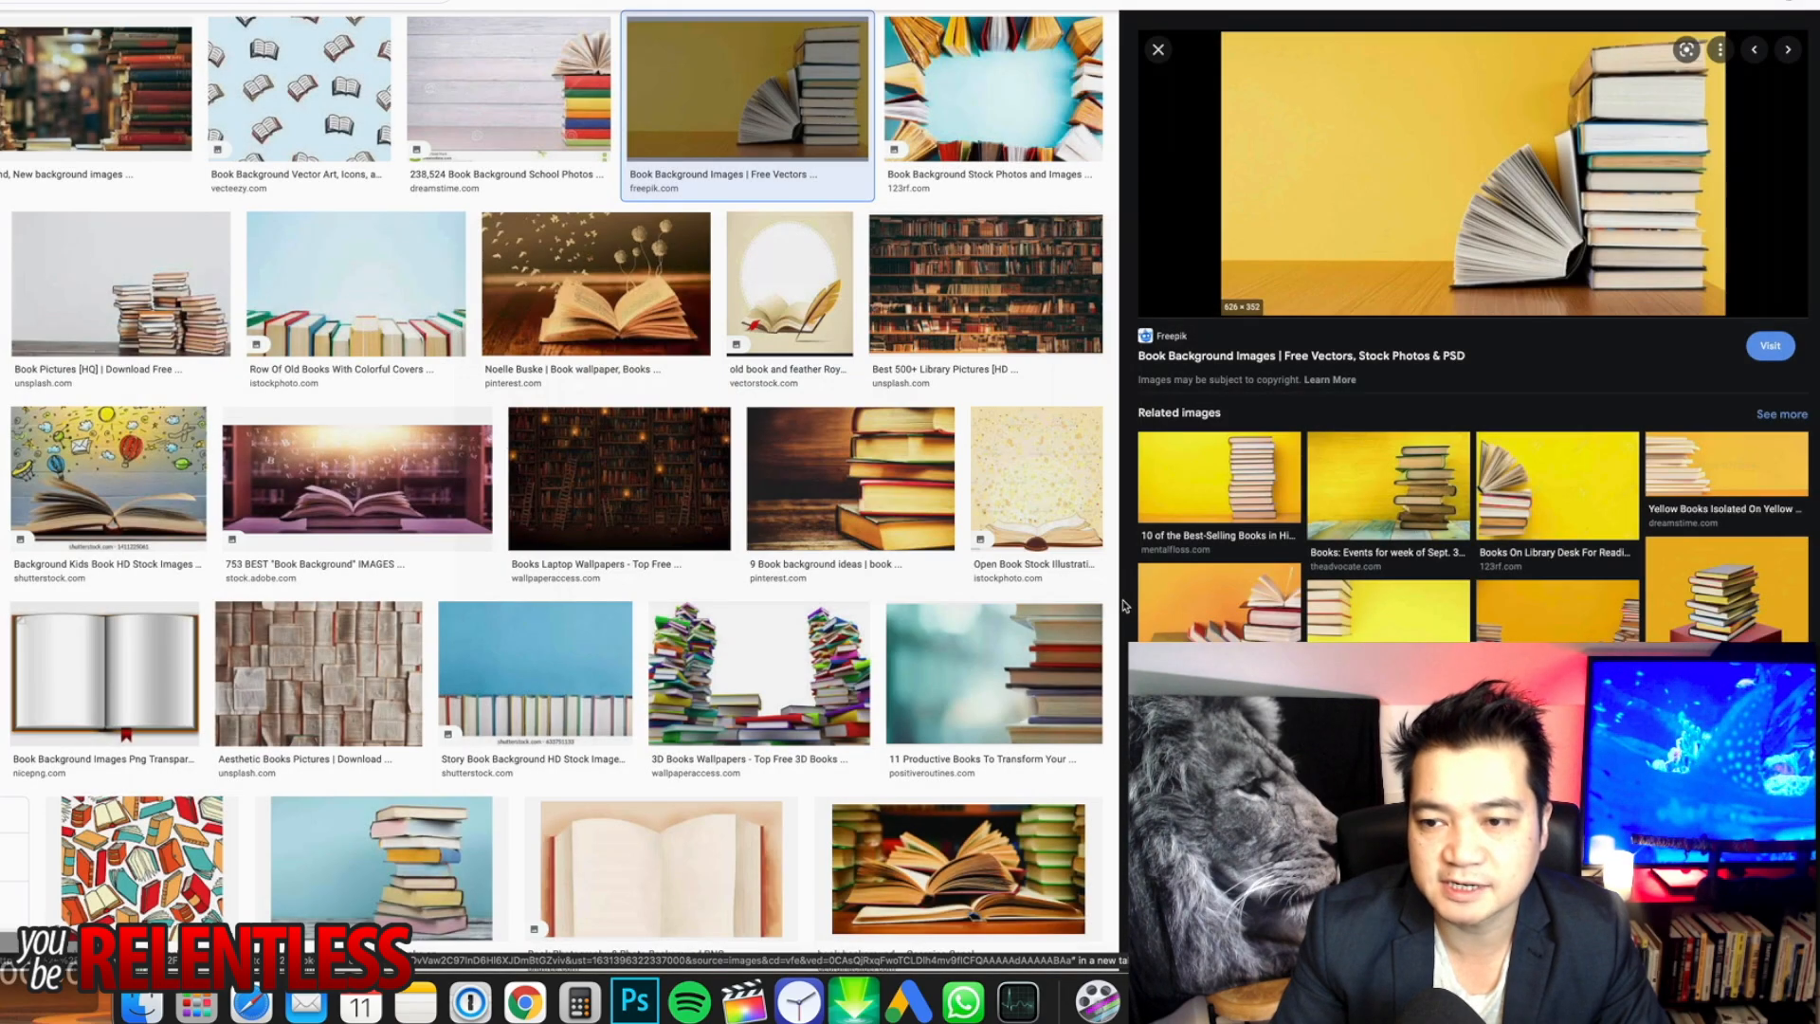
Copy the Freepik book stack image, switch to Photoshop and paste it into the thumbnail document.
{"action": "right_click", "coordinate": [1362, 299]}
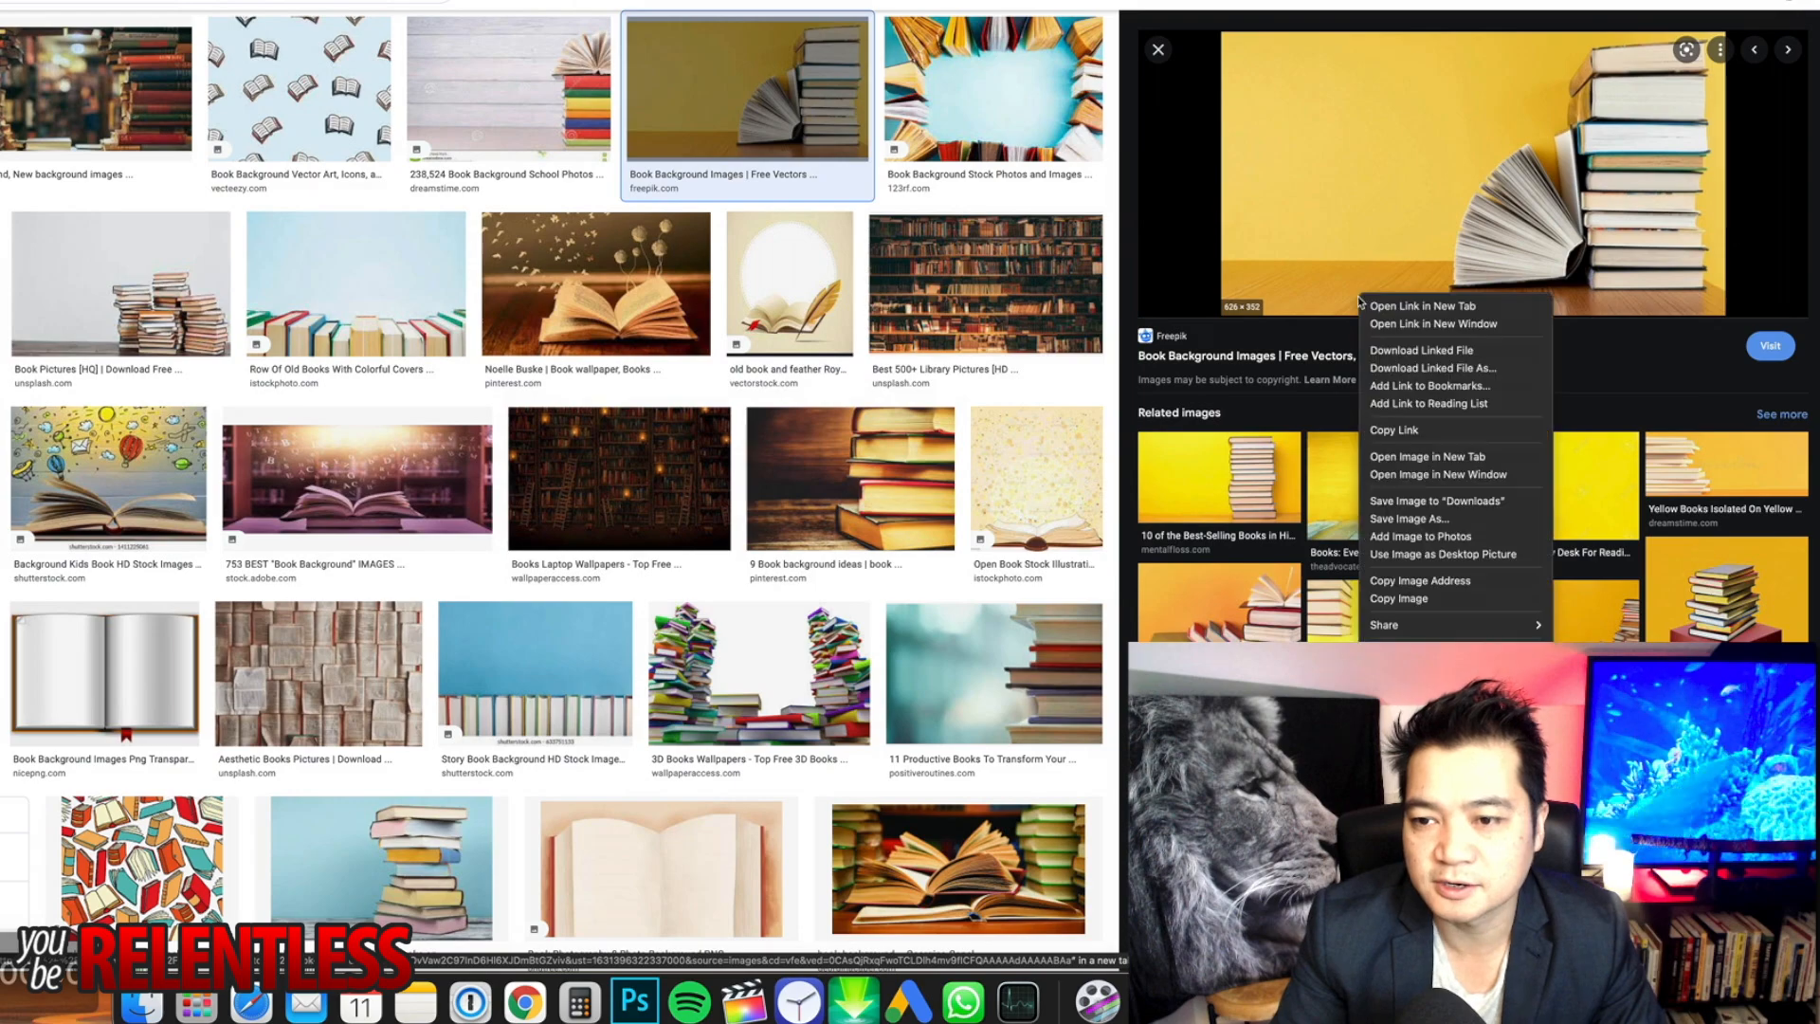
{"action": "left_click", "coordinate": [1420, 593]}
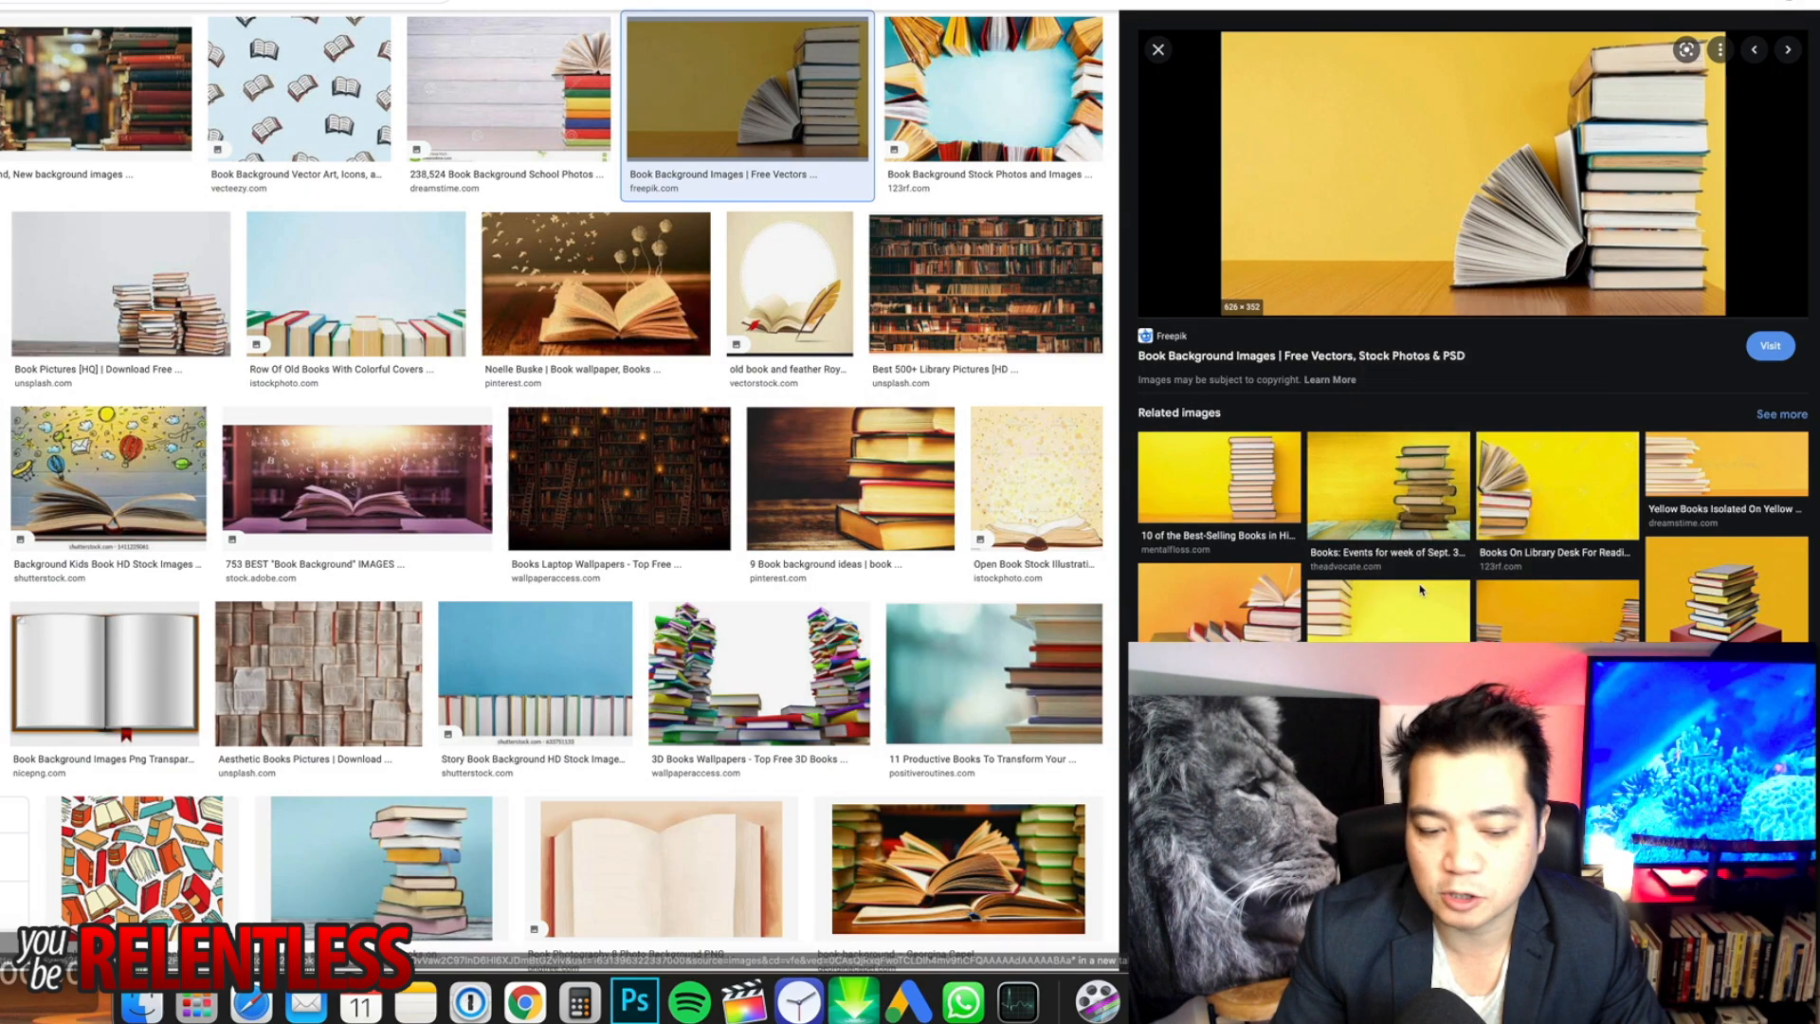
{"action": "left_click", "coordinate": [634, 1002]}
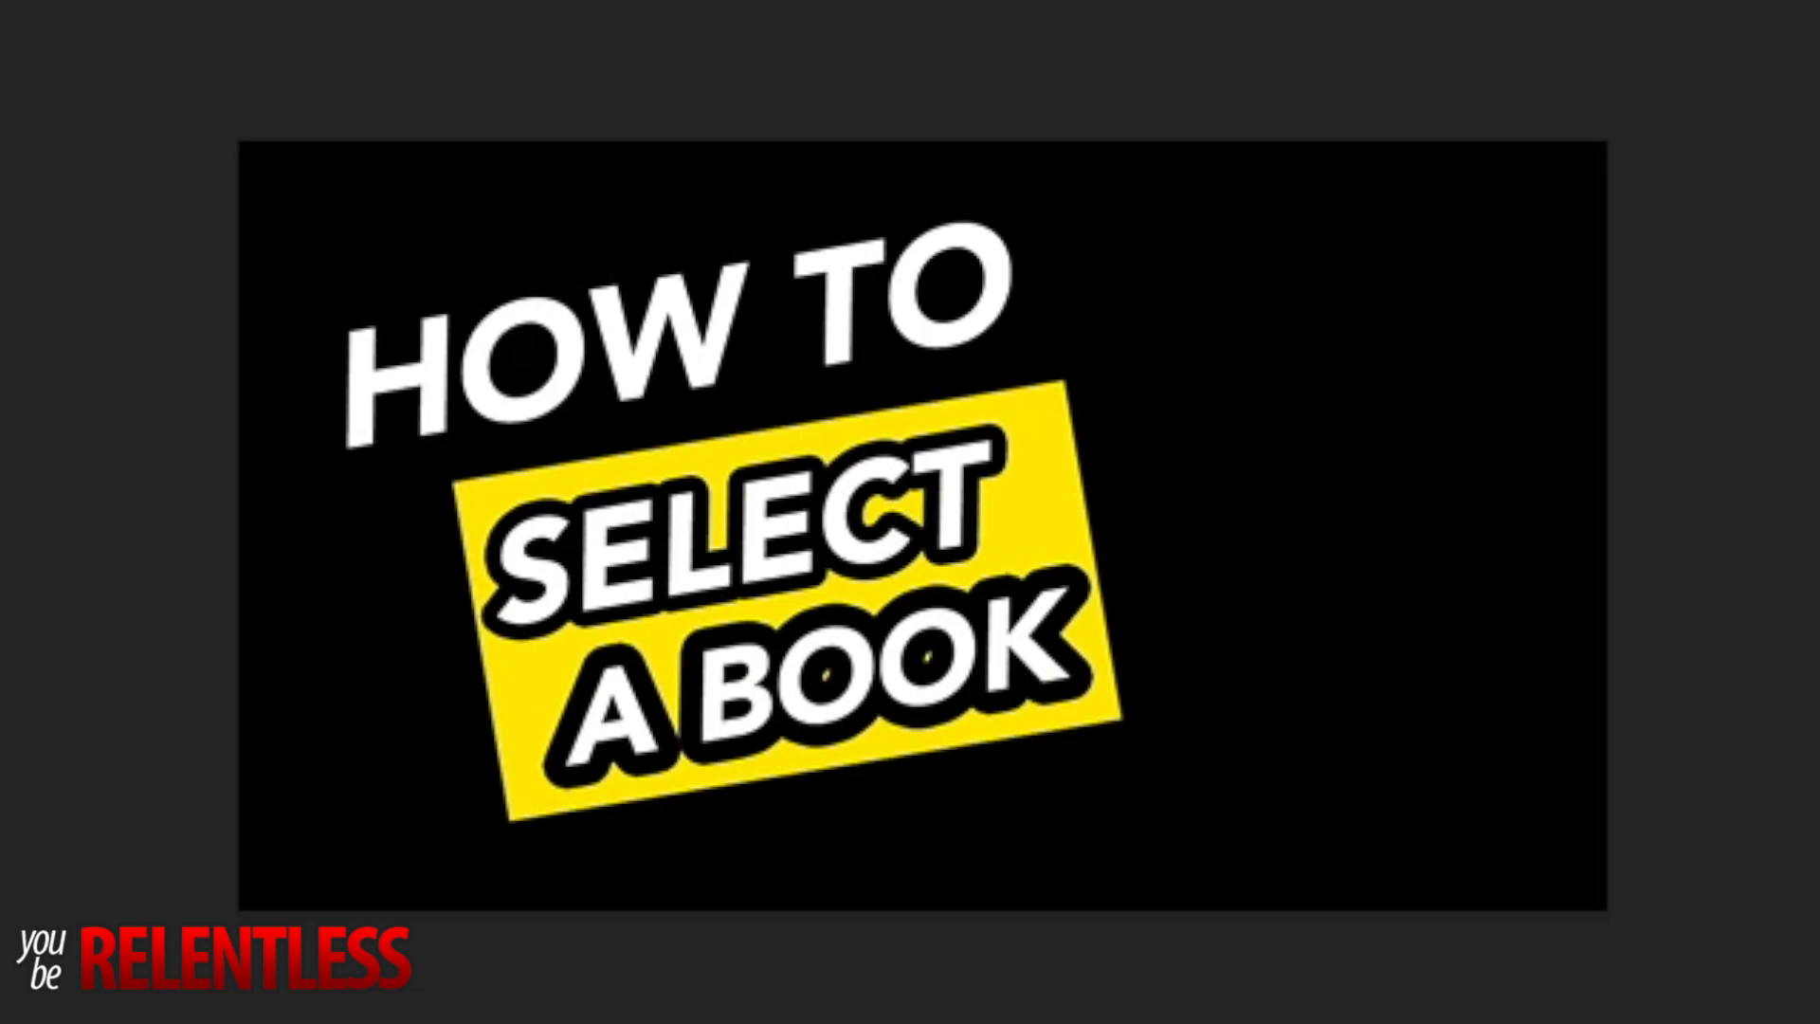
{"action": "key", "text": "super+v"}
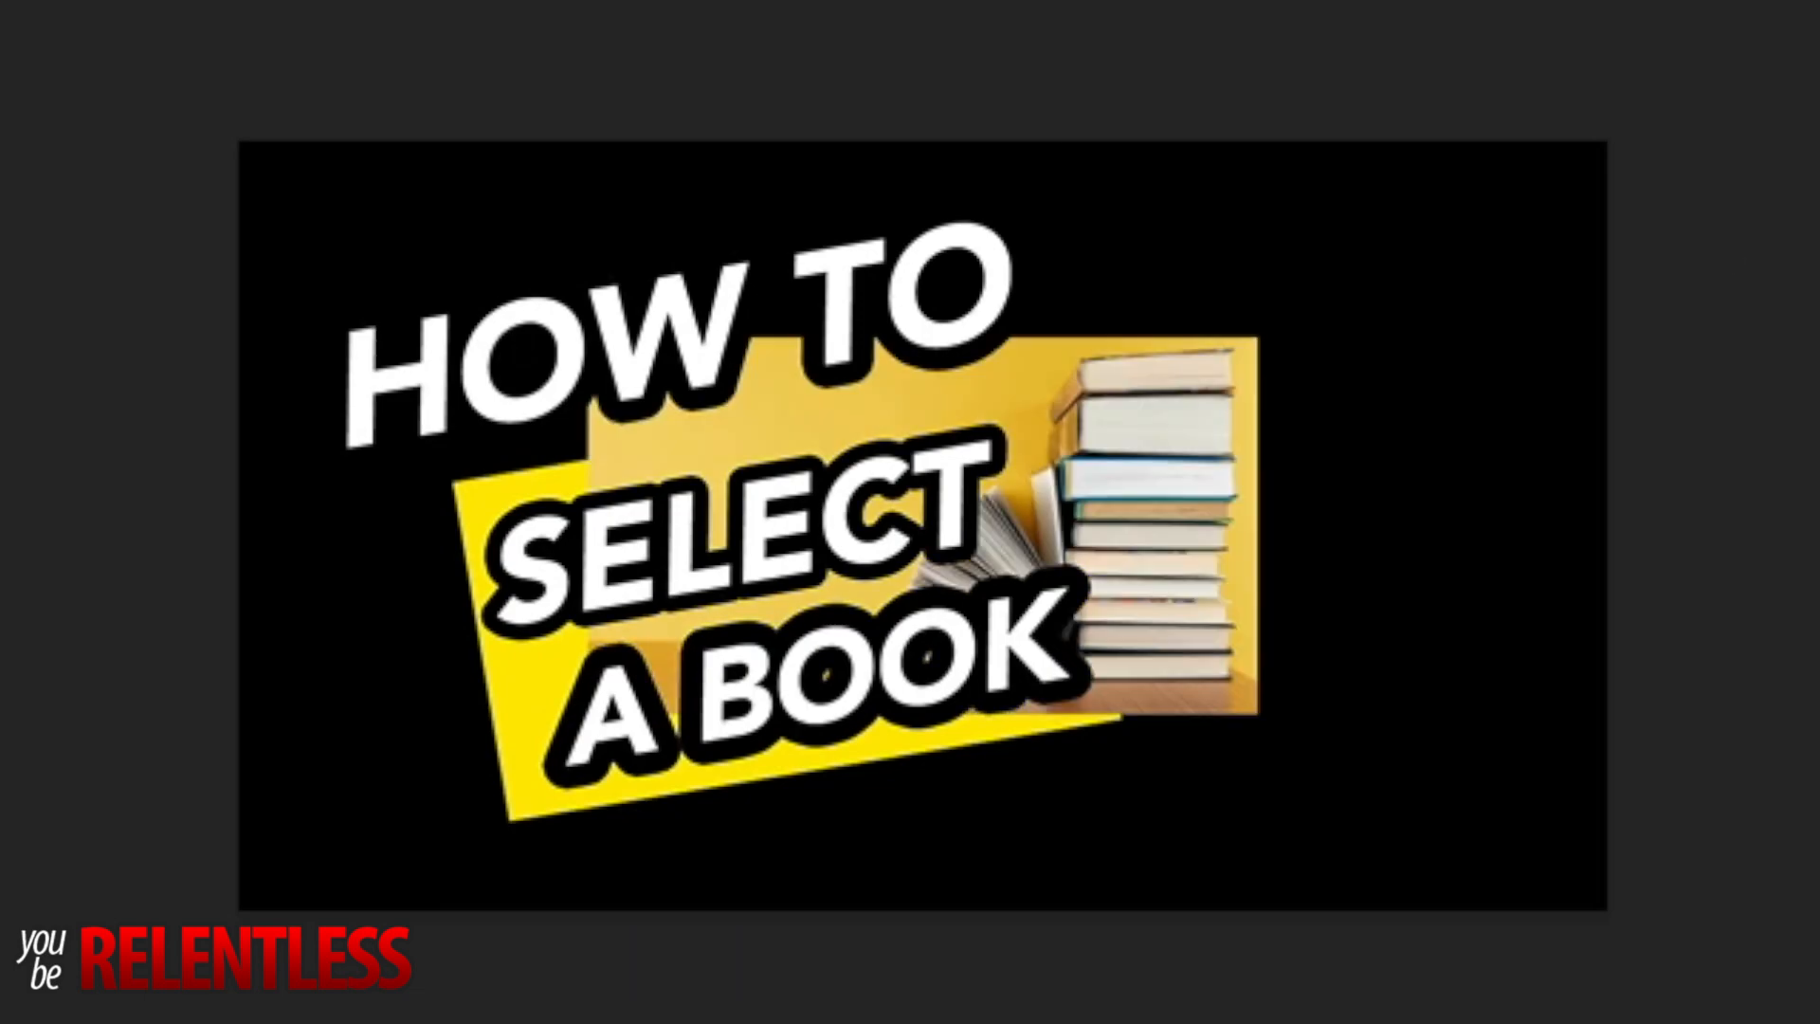
Enlarge the pasted book image proportionally with Free Transform until it extends past the canvas's upper and right edges.
{"action": "key", "text": "super+t"}
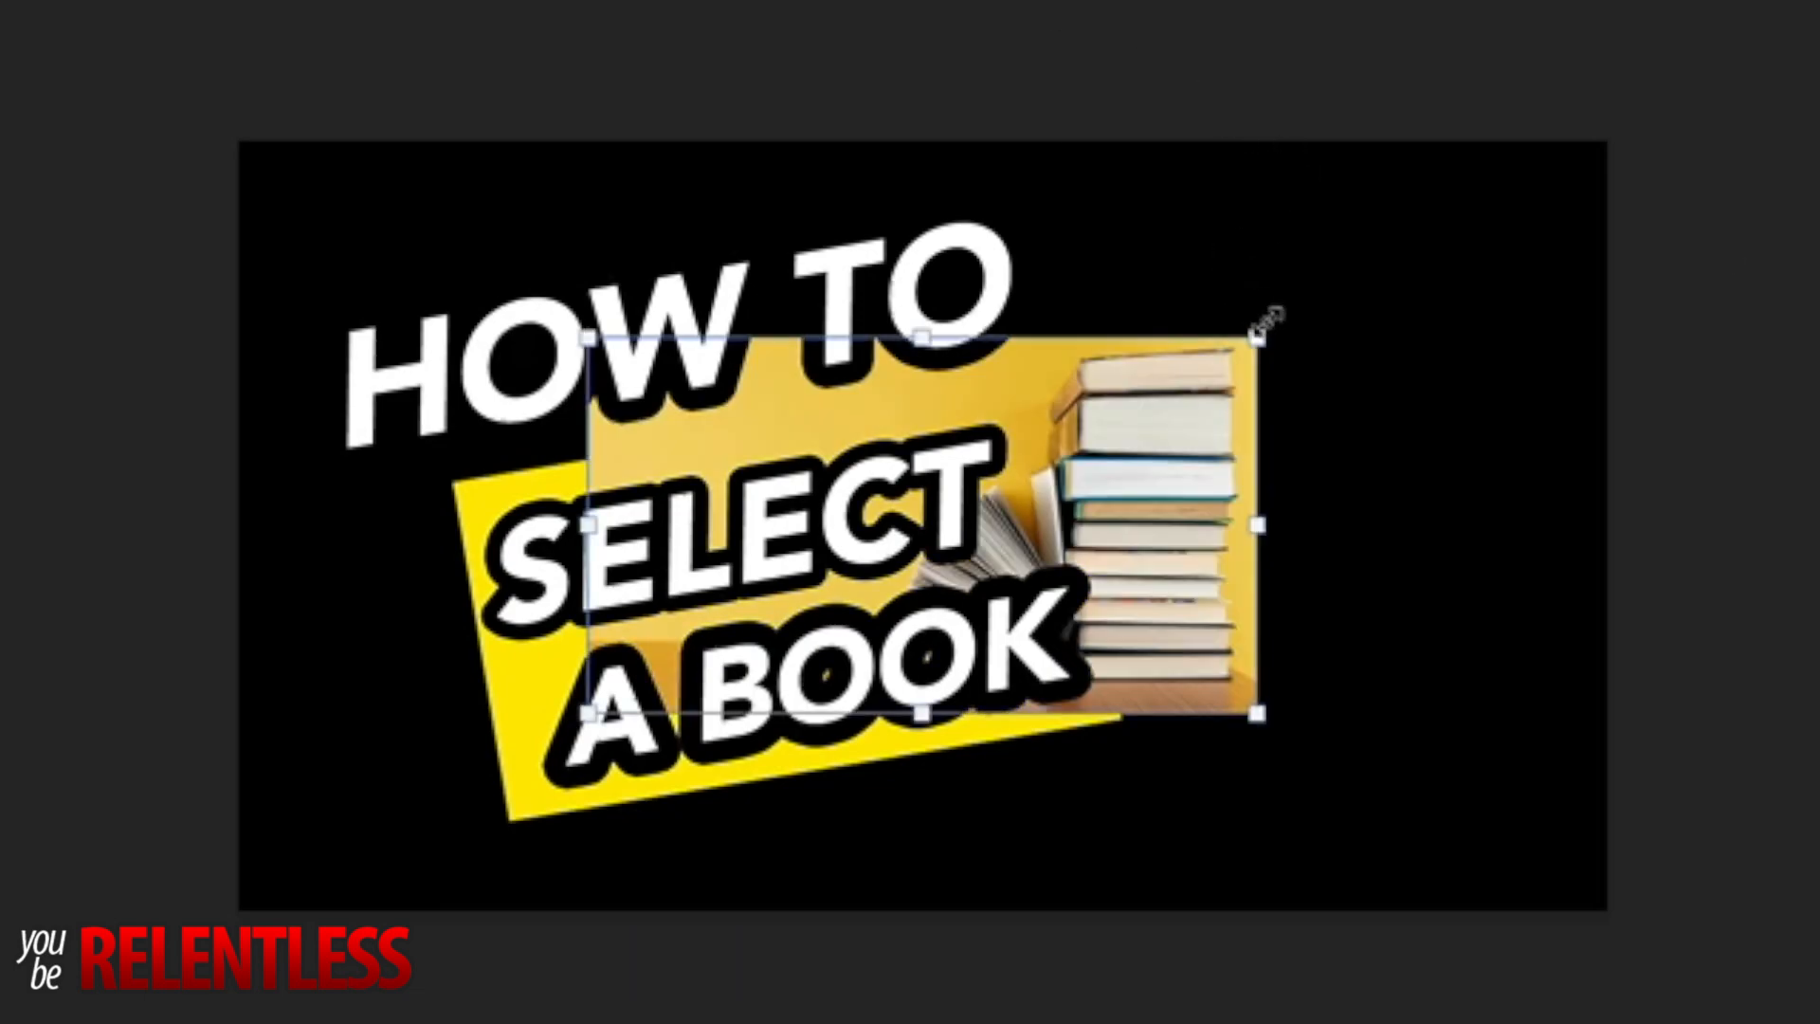
{"action": "left_click_drag", "start_coordinate": [1298, 320], "coordinate": [1438, 256]}
{"action": "left_click_drag", "start_coordinate": [1601, 180], "coordinate": [1649, 116]}
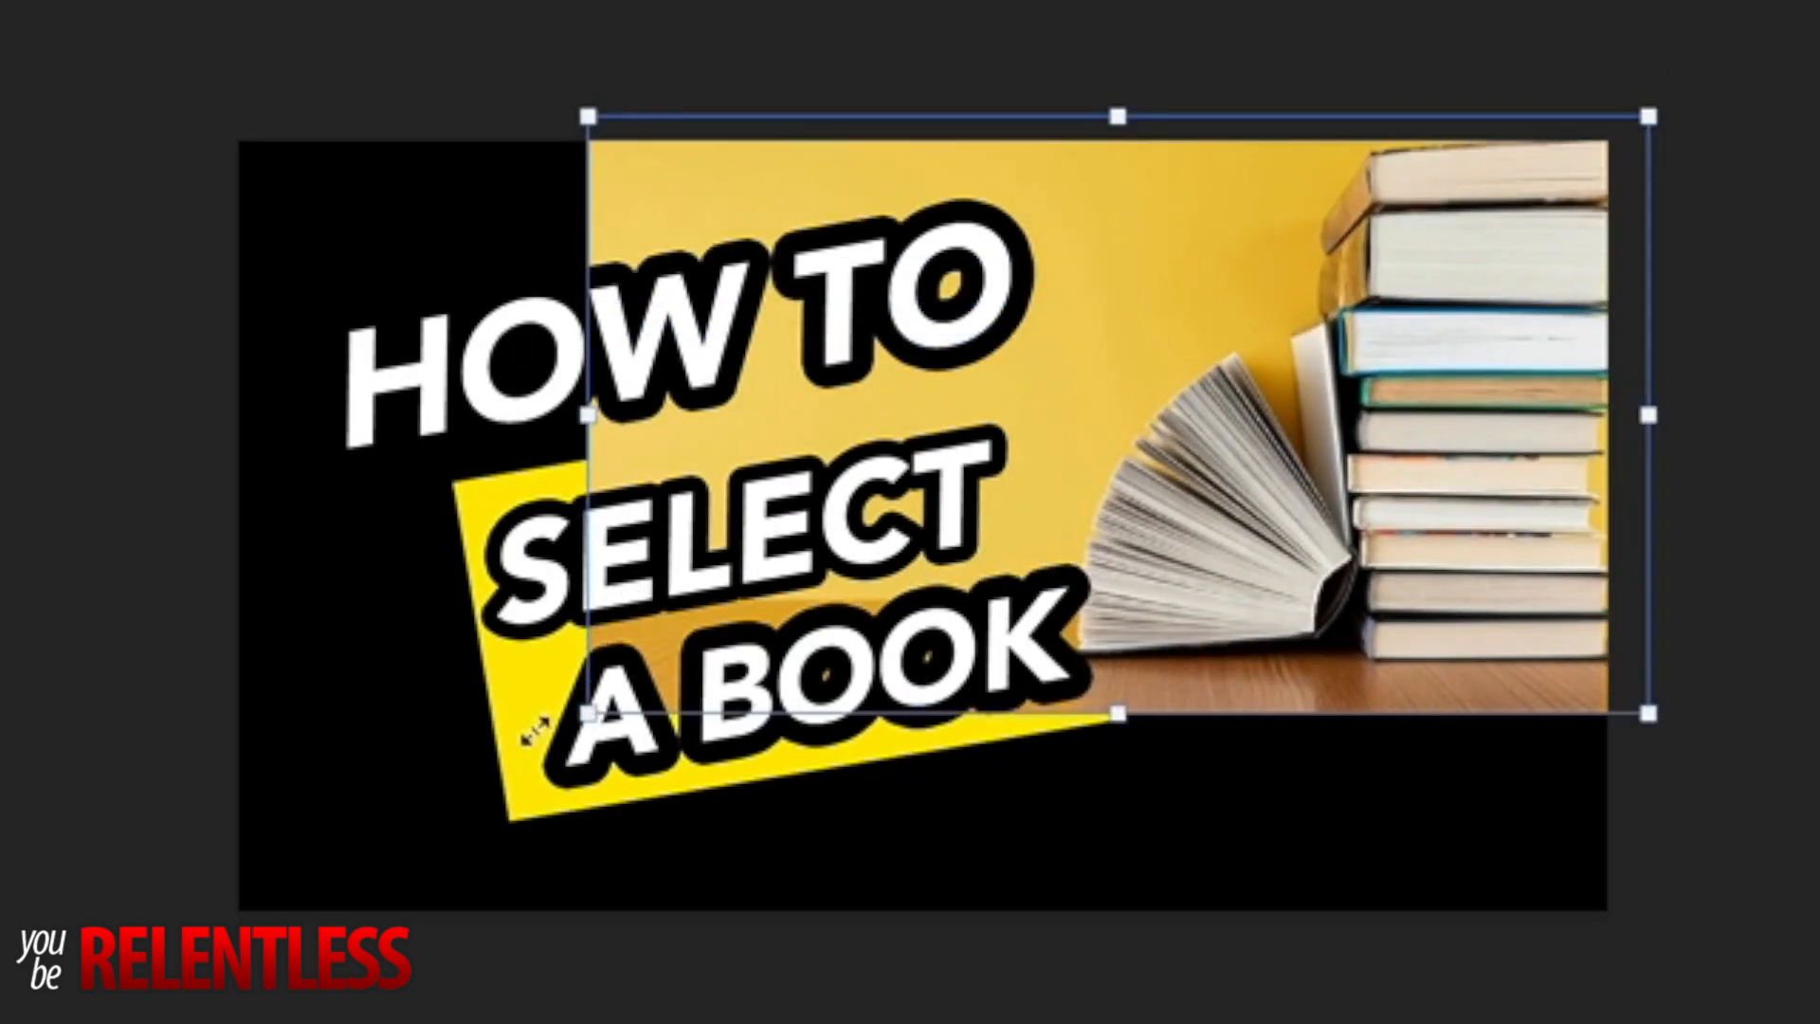